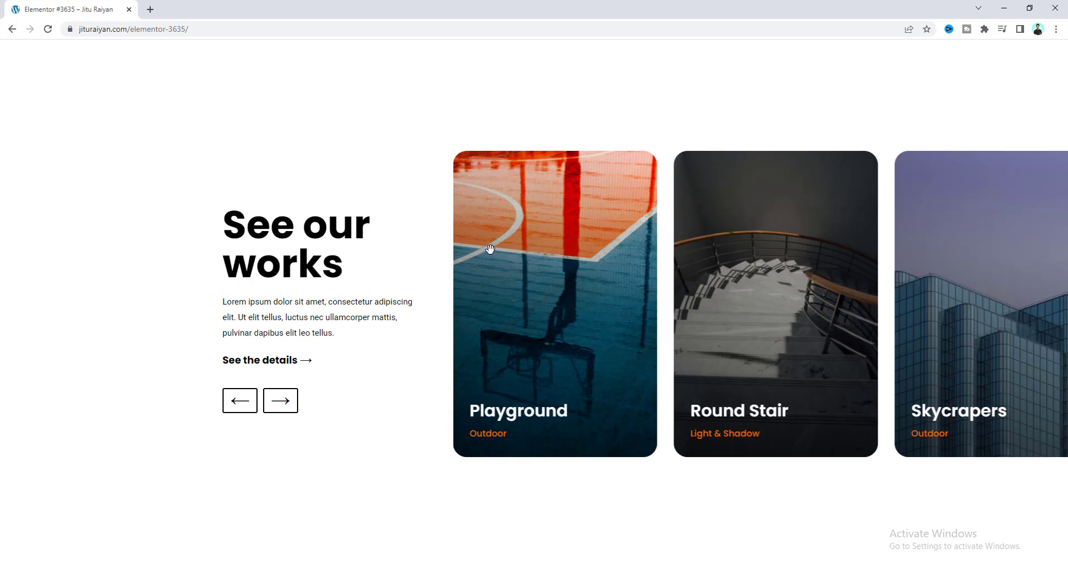
- Test the card carousel on the published page by sliding its cards forward and backward
{"action": "left_click_drag", "start_coordinate": [480, 247], "coordinate": [634, 228]}
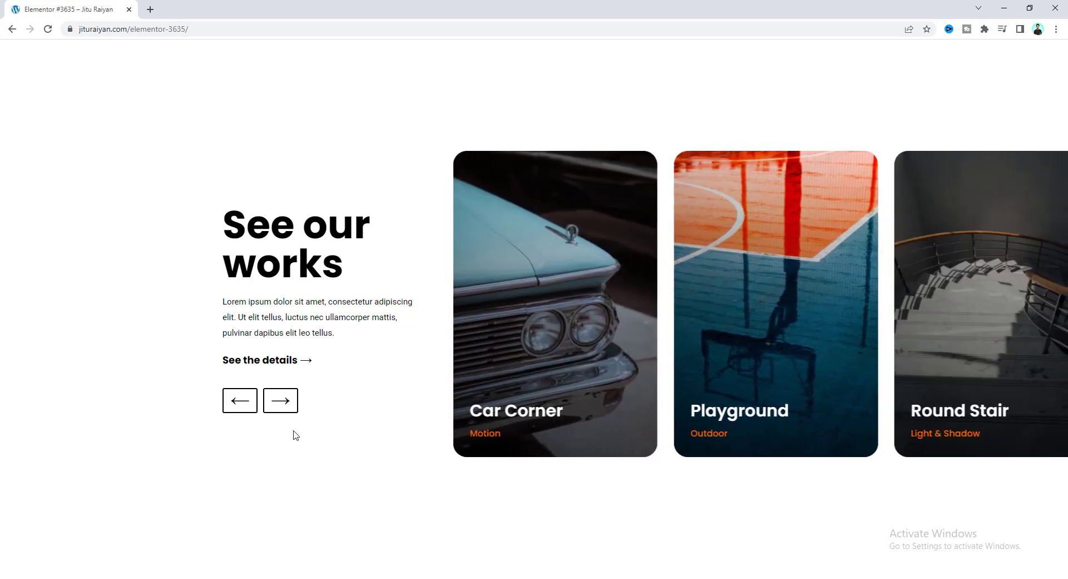
{"action": "left_click", "coordinate": [280, 400]}
{"action": "left_click", "coordinate": [280, 401]}
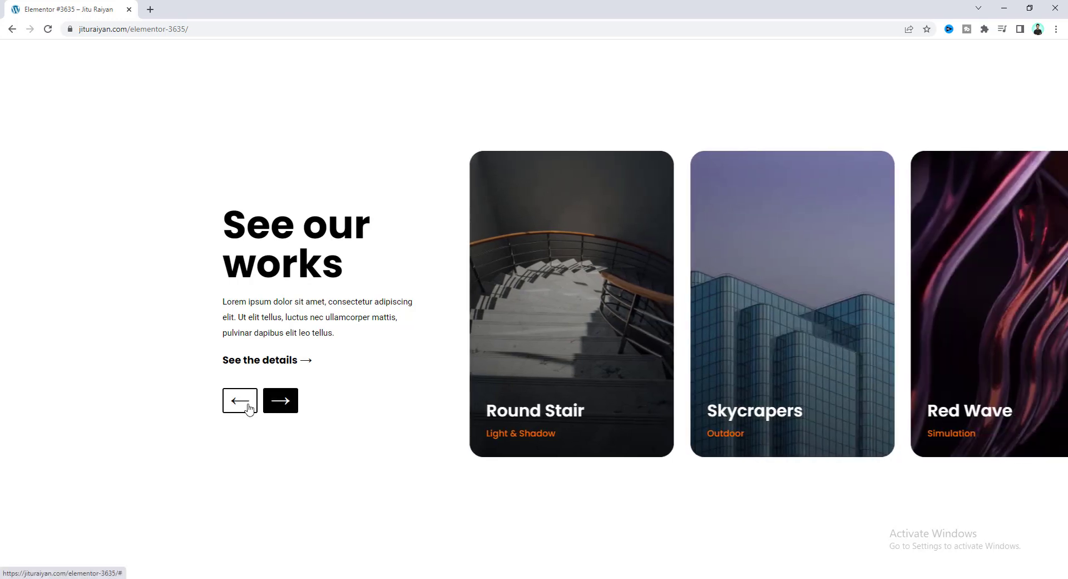
{"action": "left_click", "coordinate": [248, 407]}
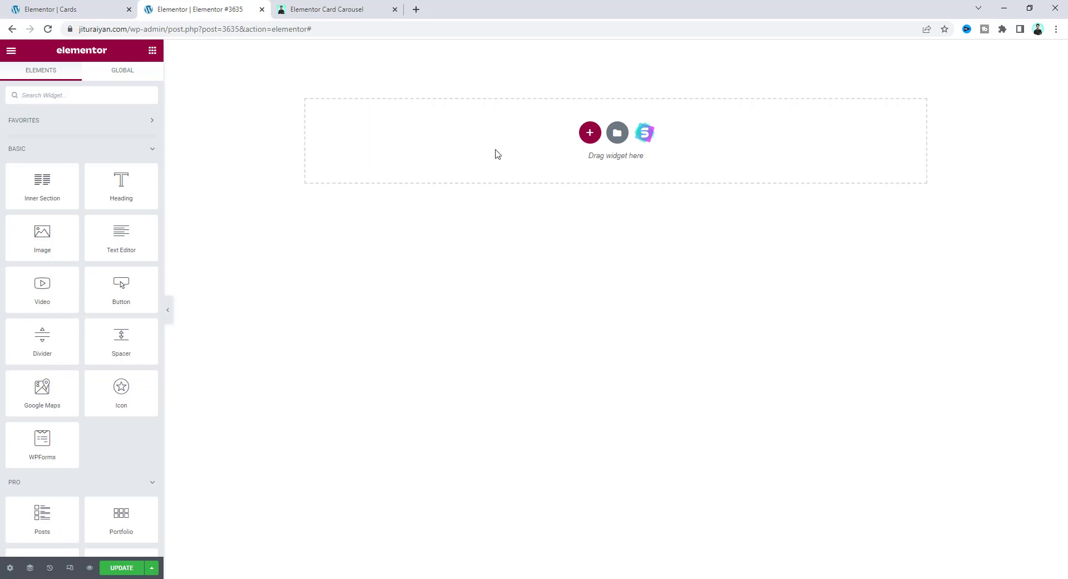
- Review the Elementor Card Carousel template's Gumroad product page, including its live preview link and feature list
{"action": "left_click", "coordinate": [338, 5]}
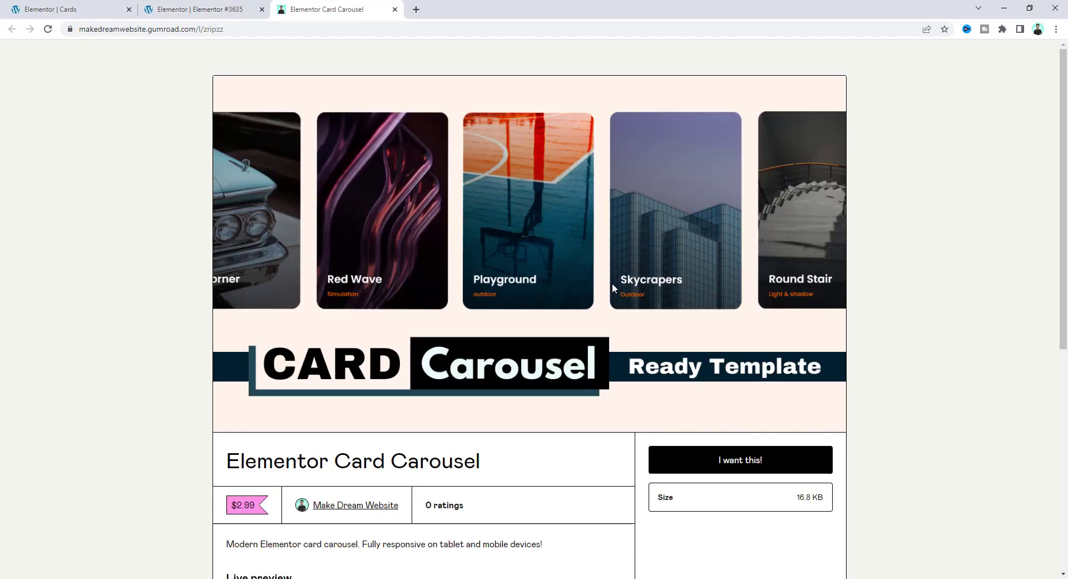
{"action": "scroll", "coordinate": [203, 479], "scroll_direction": "down", "scroll_amount": 4}
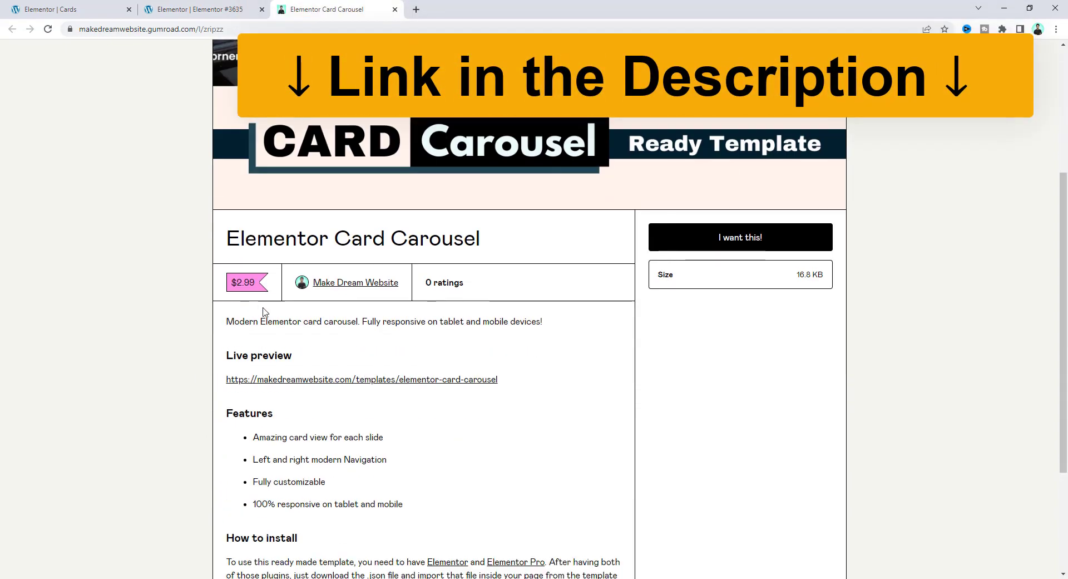
{"action": "scroll", "coordinate": [322, 472], "scroll_direction": "up", "scroll_amount": 1}
{"action": "scroll", "coordinate": [538, 397], "scroll_direction": "up", "scroll_amount": 3}
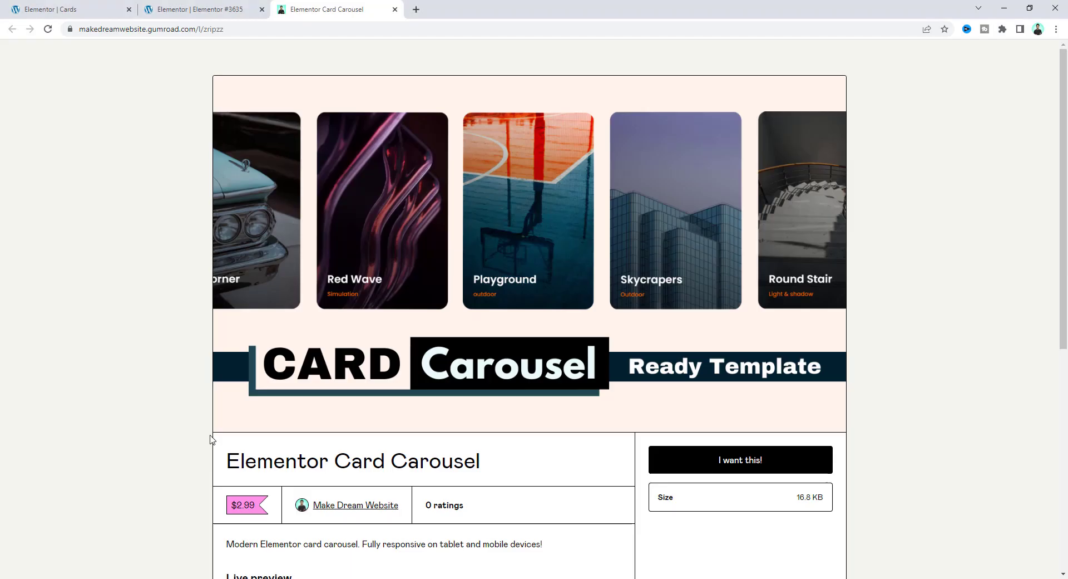
{"action": "left_click", "coordinate": [167, 4]}
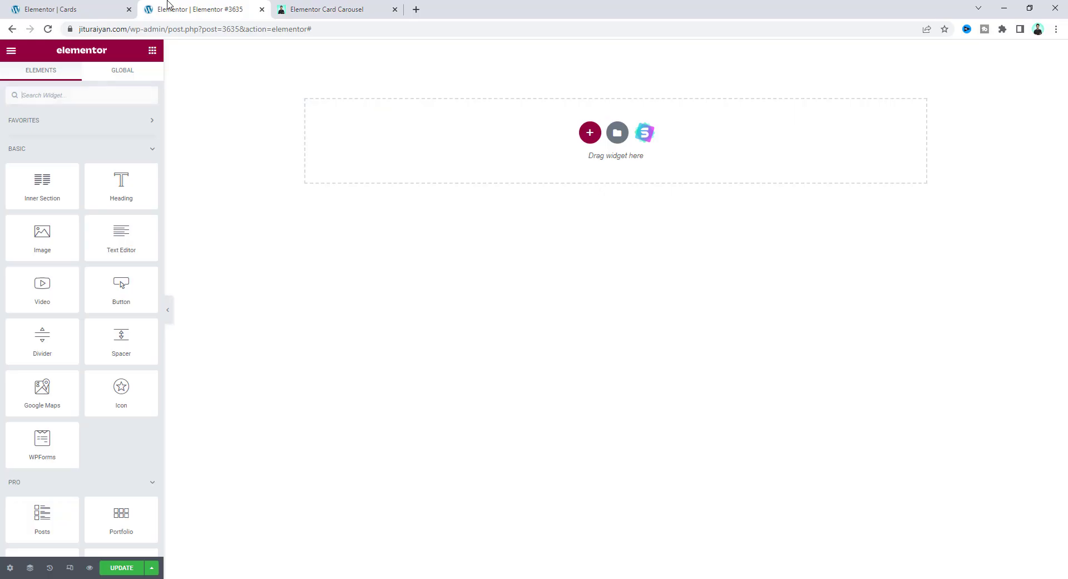
{"action": "left_click", "coordinate": [617, 133]}
{"action": "left_click", "coordinate": [787, 101]}
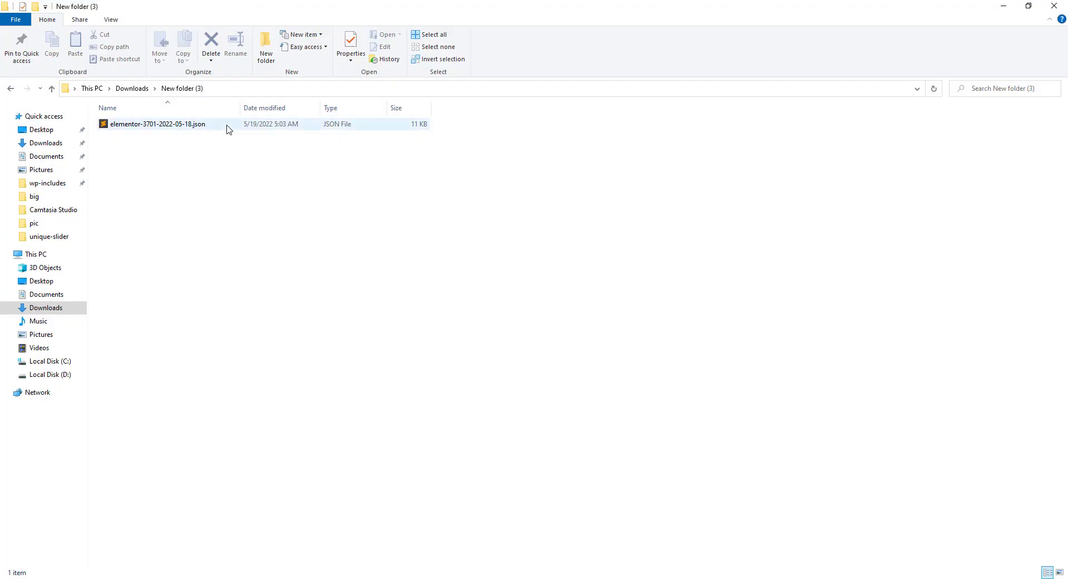
{"action": "left_click_drag", "start_coordinate": [233, 128], "coordinate": [362, 304]}
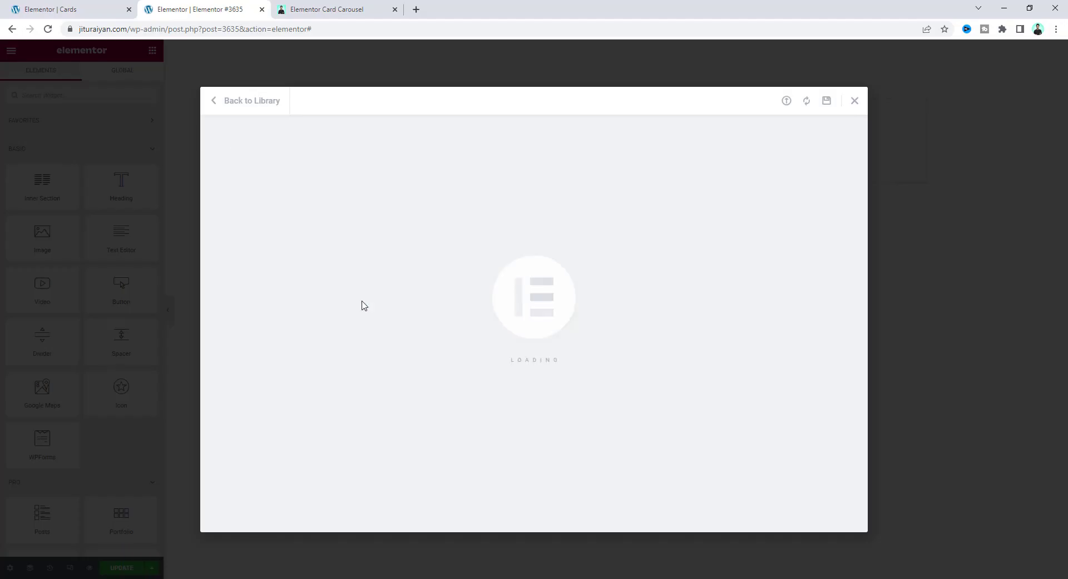
- Insert the MDW Elementor Card Carousel section into the page and apply its settings
{"action": "scroll", "coordinate": [356, 403], "scroll_direction": "down", "scroll_amount": 1}
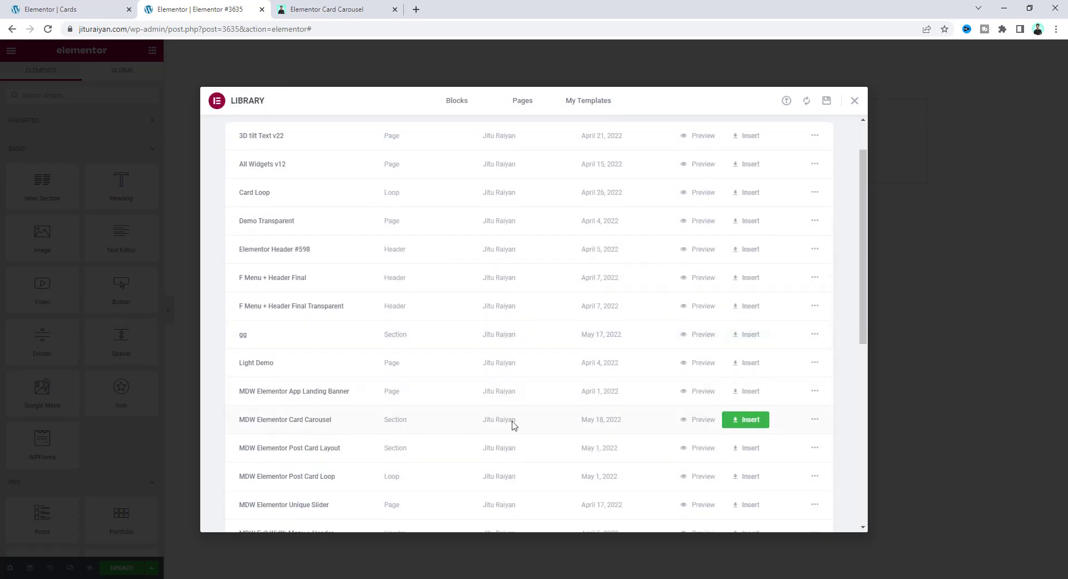
{"action": "left_click", "coordinate": [743, 420]}
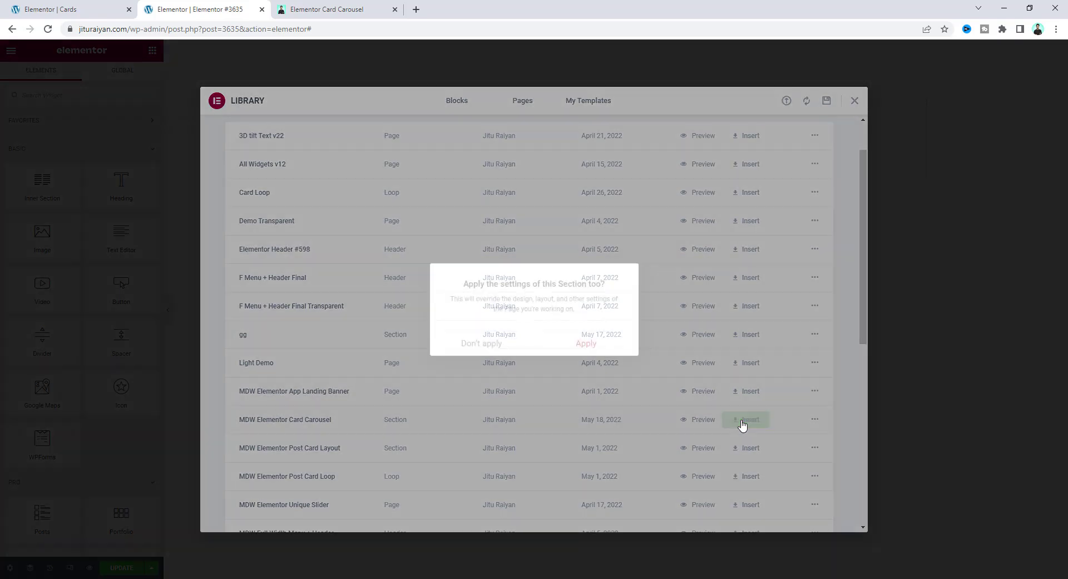
{"action": "left_click", "coordinate": [615, 350]}
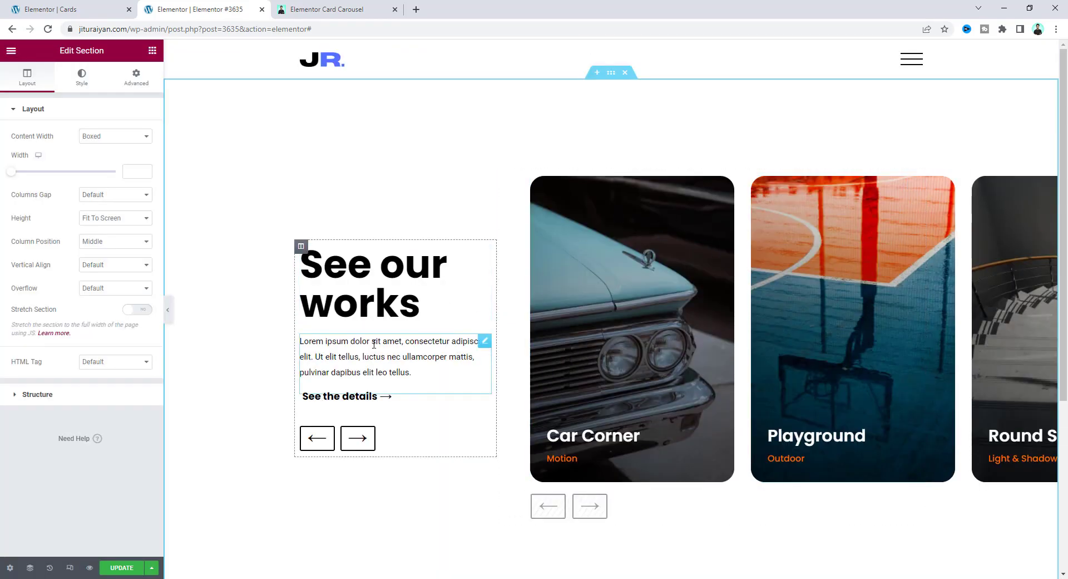
- Preview the inserted carousel section in tablet and mobile views, and return to the desktop editor
{"action": "left_click", "coordinate": [69, 568]}
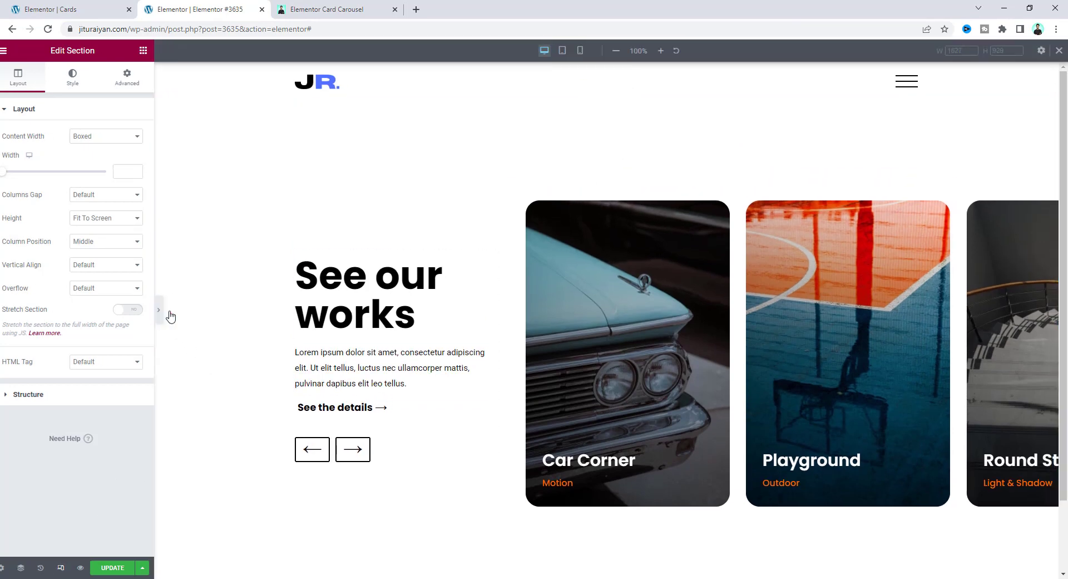
{"action": "left_click", "coordinate": [169, 311]}
{"action": "left_click", "coordinate": [485, 51]}
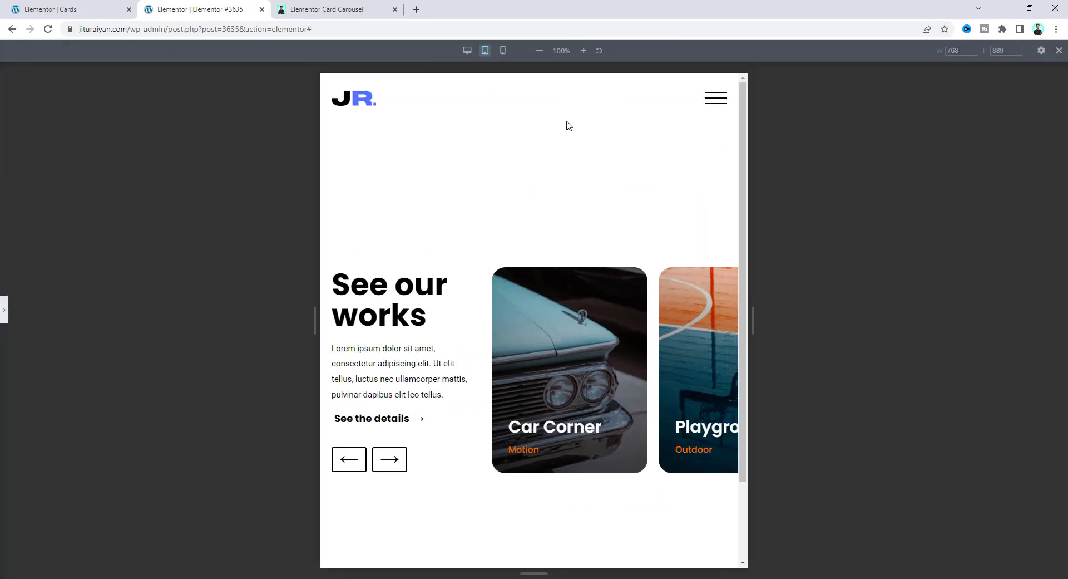
{"action": "left_click", "coordinate": [502, 50]}
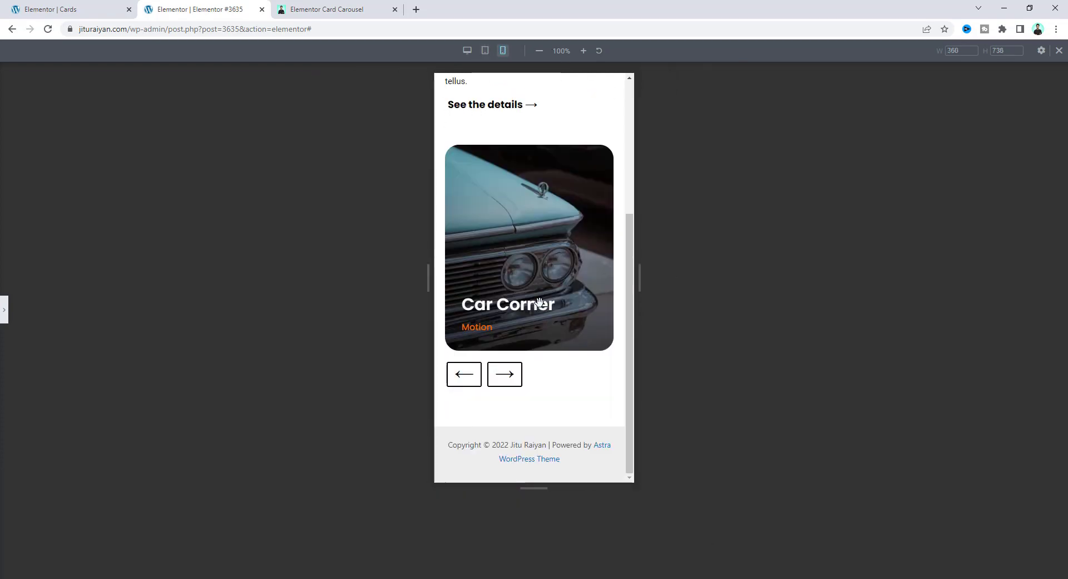
{"action": "scroll", "coordinate": [539, 303], "scroll_direction": "down", "scroll_amount": 1}
{"action": "left_click", "coordinate": [4, 309]}
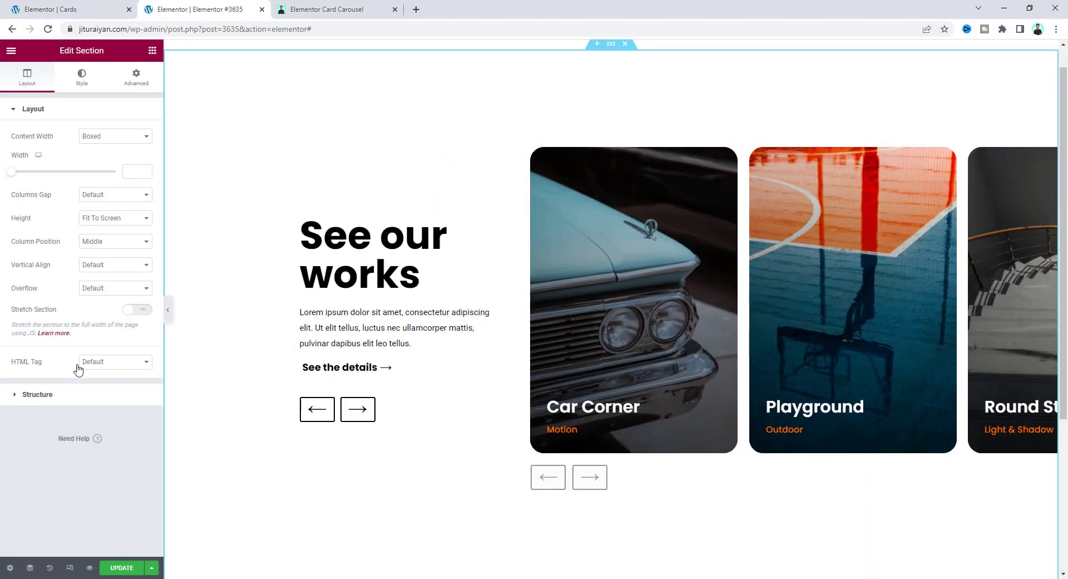
{"action": "scroll", "coordinate": [486, 174], "scroll_direction": "up", "scroll_amount": 1}
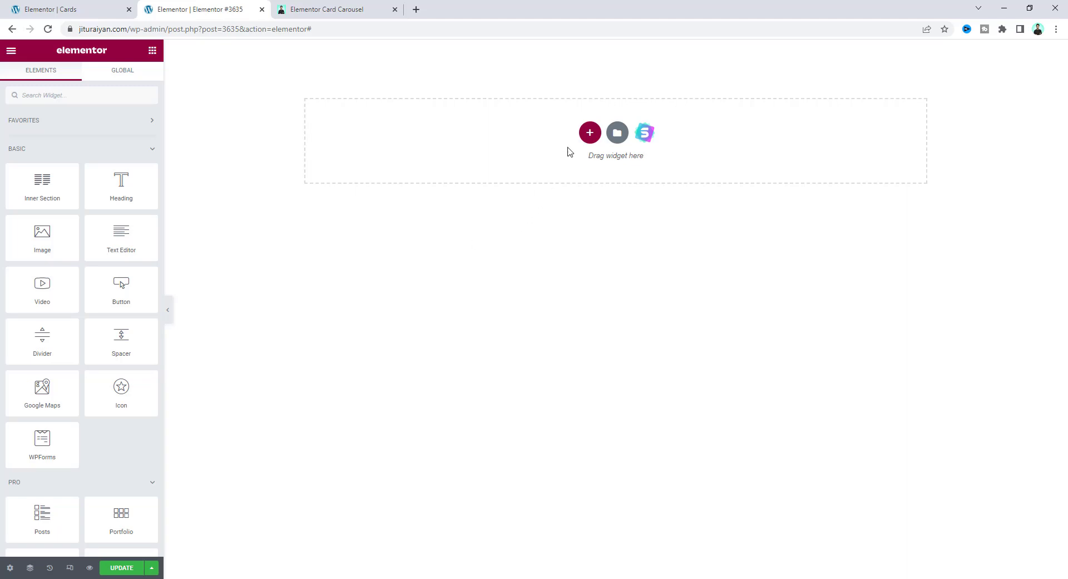
- Add a section with two equal columns to the empty page and place a Heading widget in its first column
{"action": "left_click", "coordinate": [590, 132]}
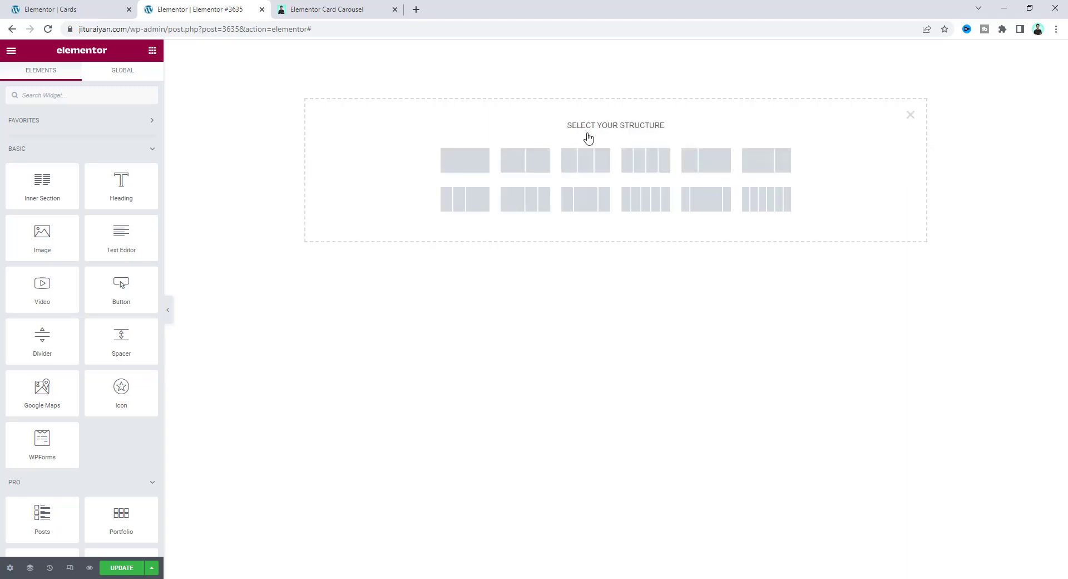
{"action": "left_click", "coordinate": [530, 163]}
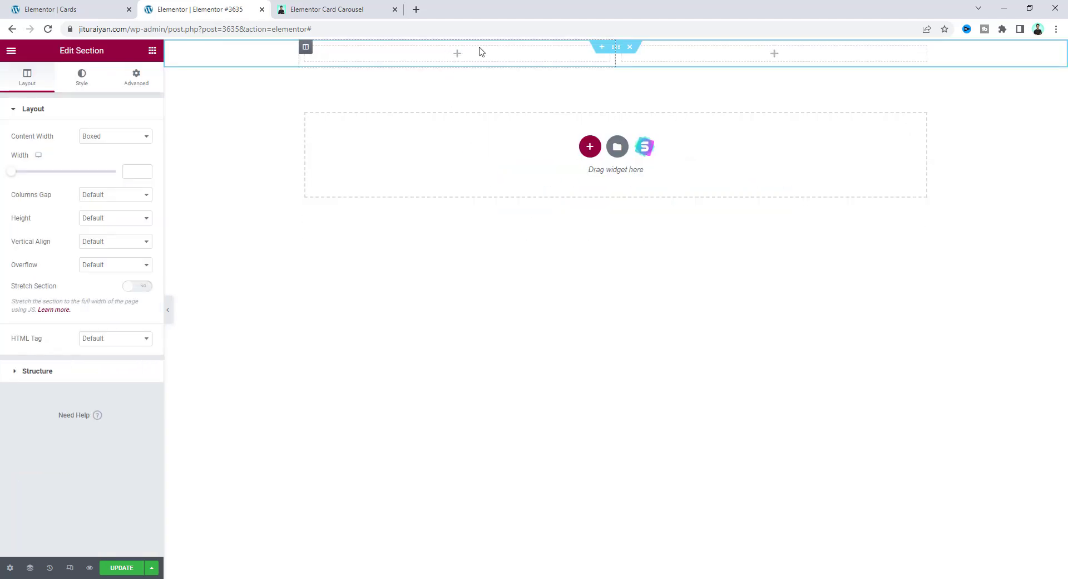
{"action": "left_click", "coordinate": [152, 51]}
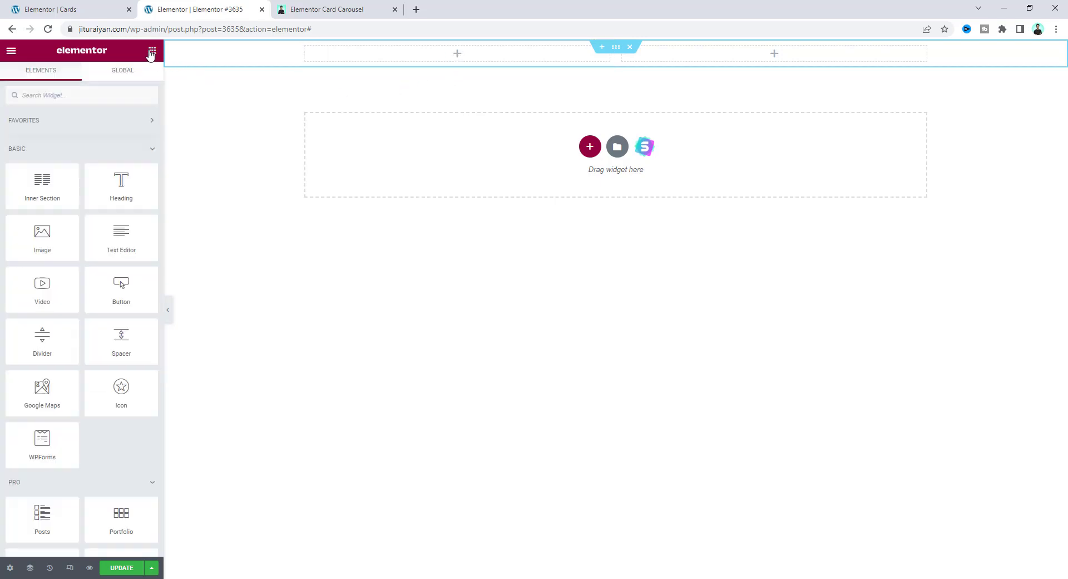
{"action": "left_click_drag", "start_coordinate": [122, 183], "coordinate": [334, 55]}
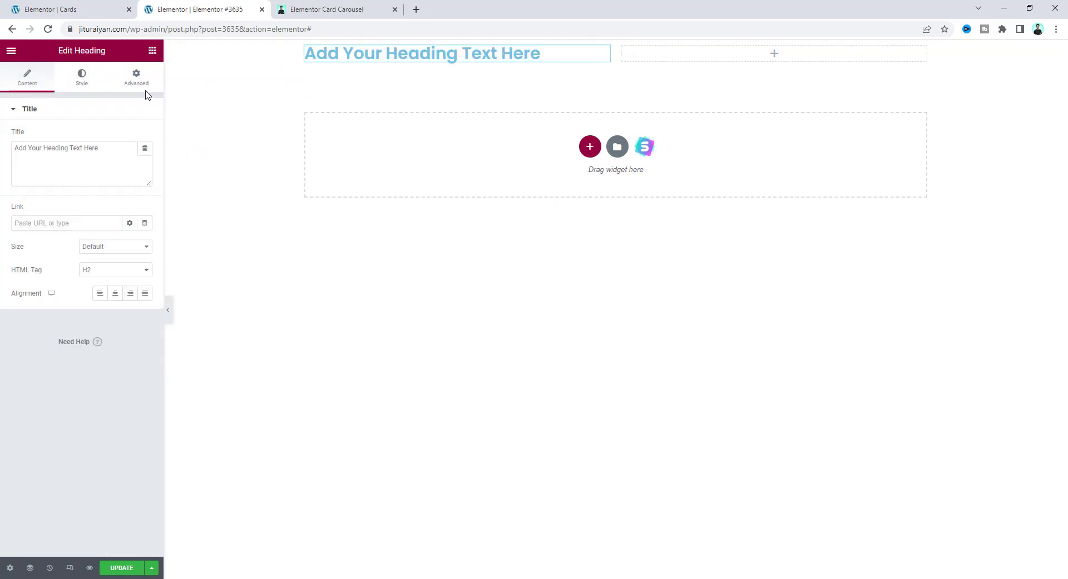
- Add a Text Editor widget below the heading and a Button widget below that text
{"action": "left_click", "coordinate": [152, 51]}
{"action": "left_click_drag", "start_coordinate": [145, 220], "coordinate": [389, 75]}
{"action": "left_click", "coordinate": [152, 50]}
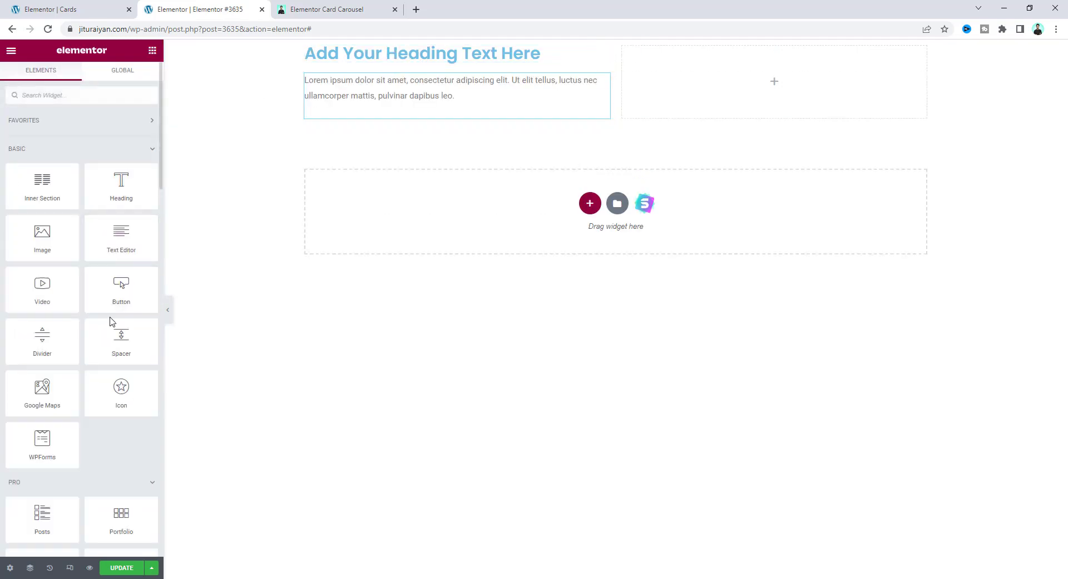
{"action": "left_click_drag", "start_coordinate": [121, 287], "coordinate": [338, 133]}
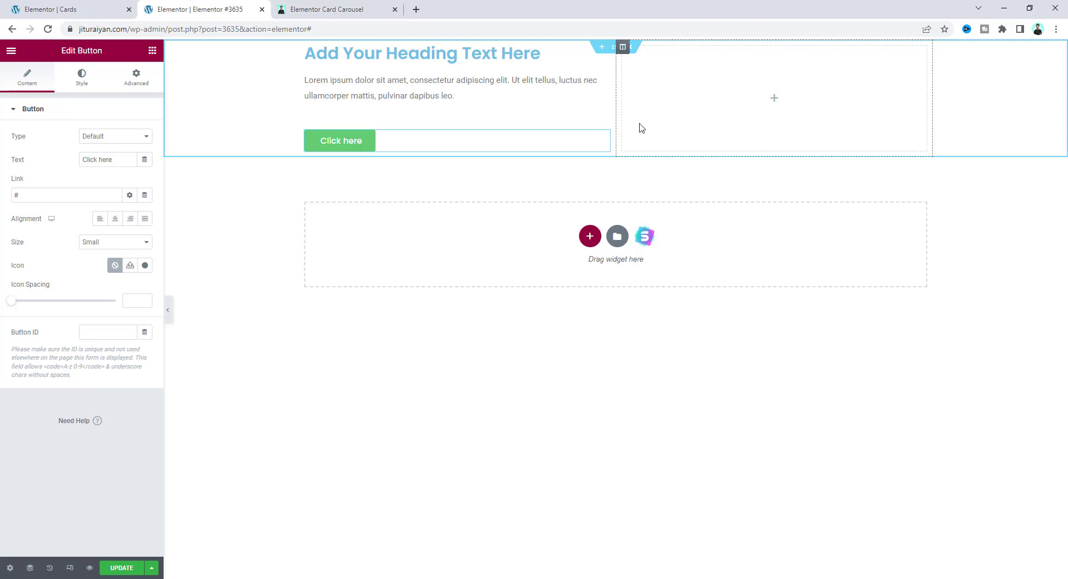
- Find the Testimonial Carousel widget and place it in the section's empty second column
{"action": "left_click", "coordinate": [152, 51]}
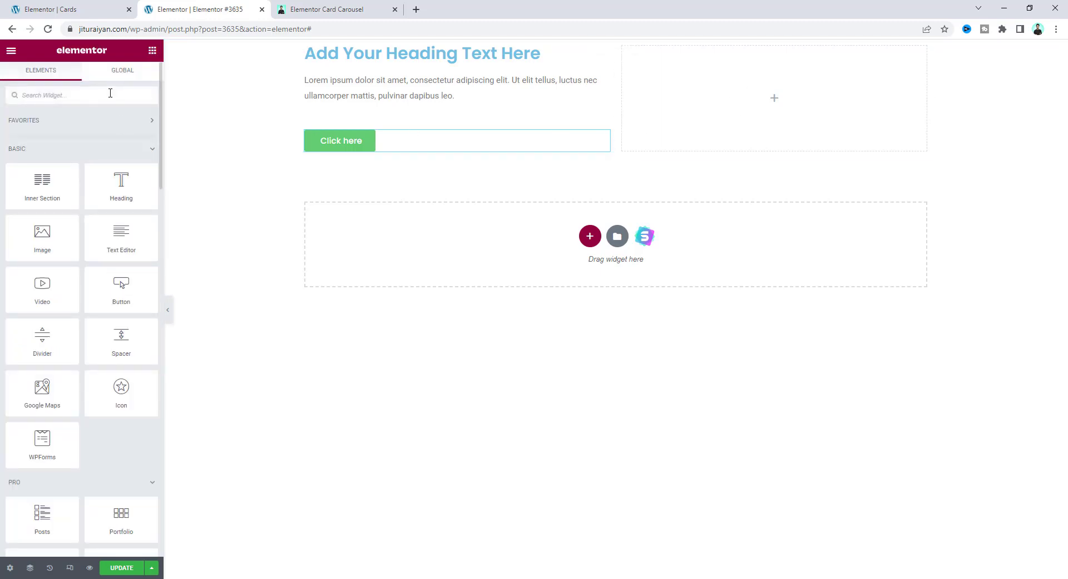
{"action": "type", "text": "car"}
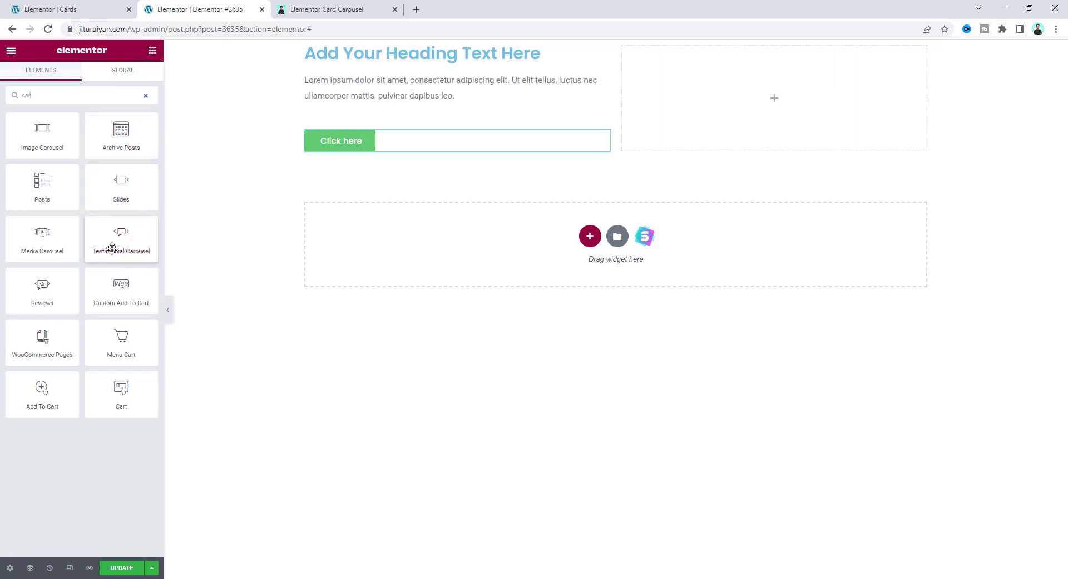
{"action": "left_click_drag", "start_coordinate": [112, 244], "coordinate": [671, 107]}
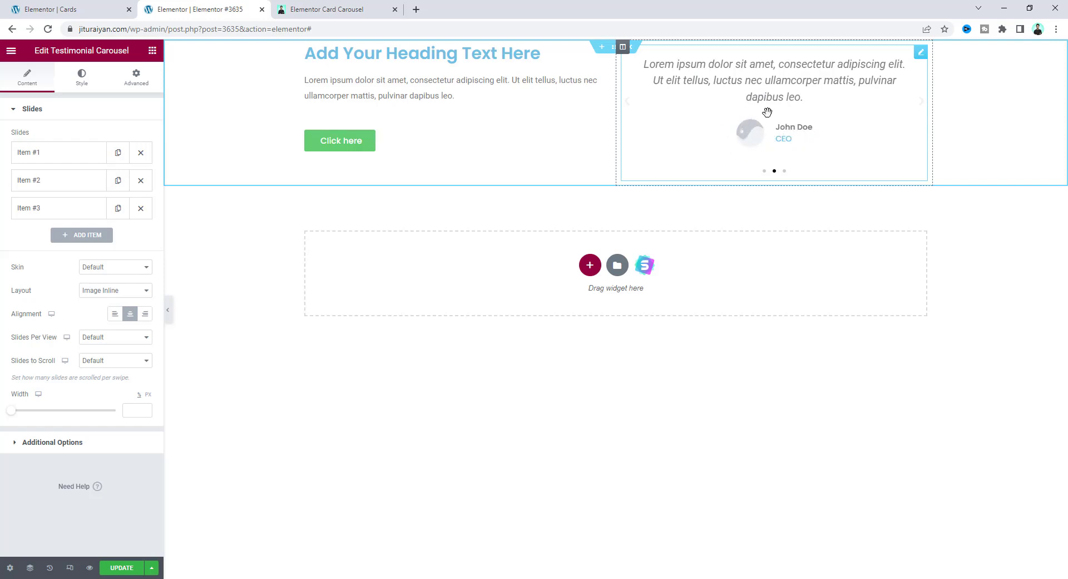
- Clear the first slide's content text and set its image to the blue vintage car photo from the media library
{"action": "left_click", "coordinate": [81, 158]}
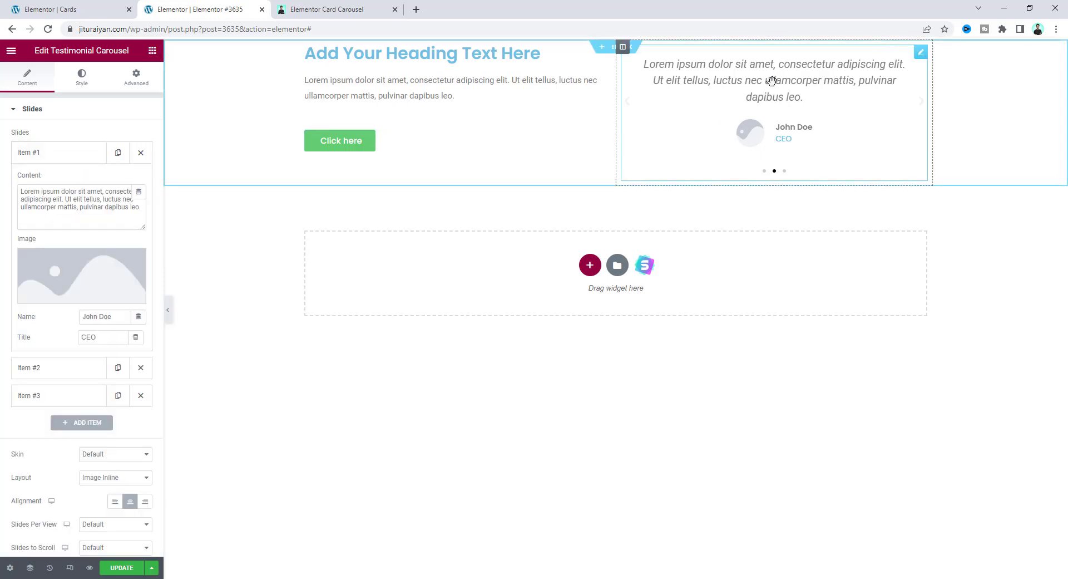
{"action": "triple_click", "coordinate": [109, 199]}
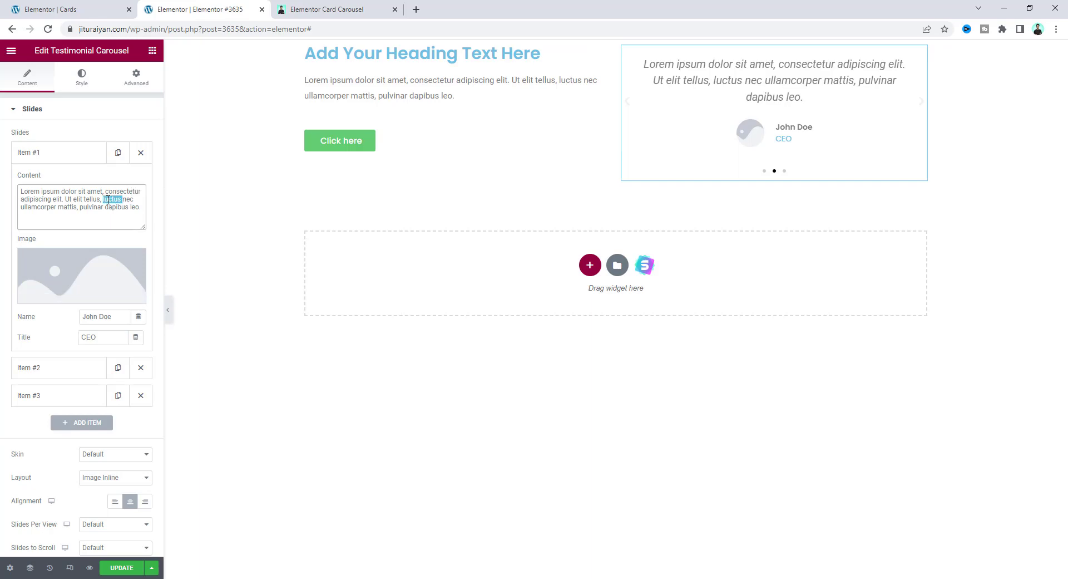
{"action": "key", "text": "BackSpace"}
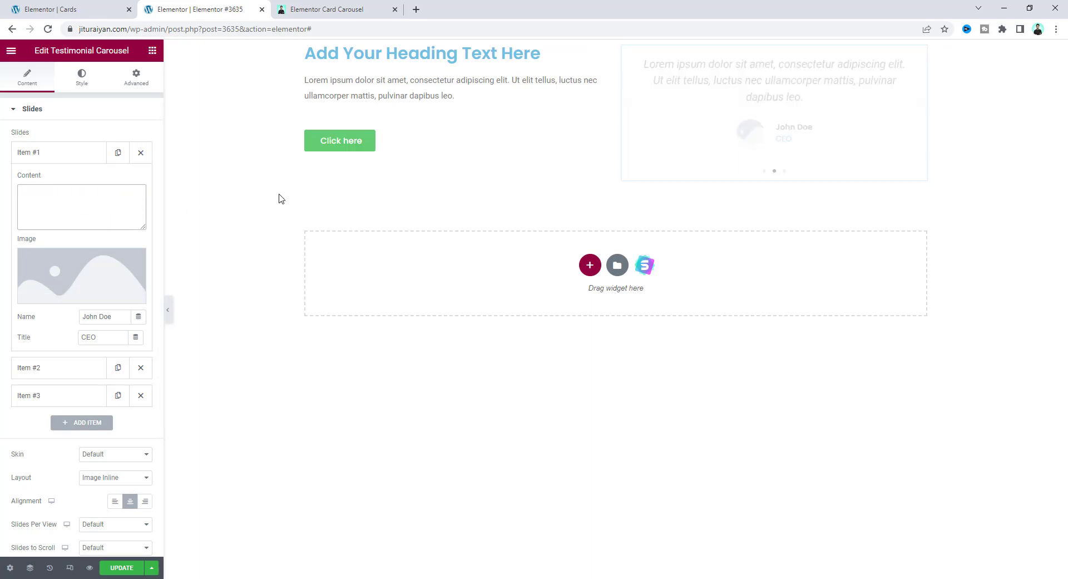
{"action": "left_click", "coordinate": [75, 278]}
{"action": "left_click", "coordinate": [509, 189]}
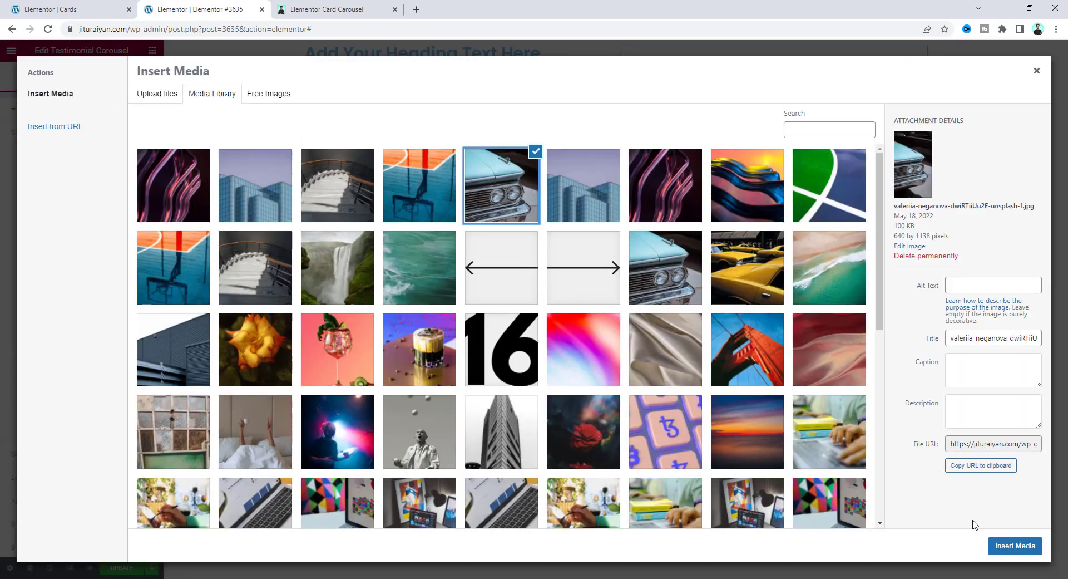
{"action": "left_click", "coordinate": [1015, 545]}
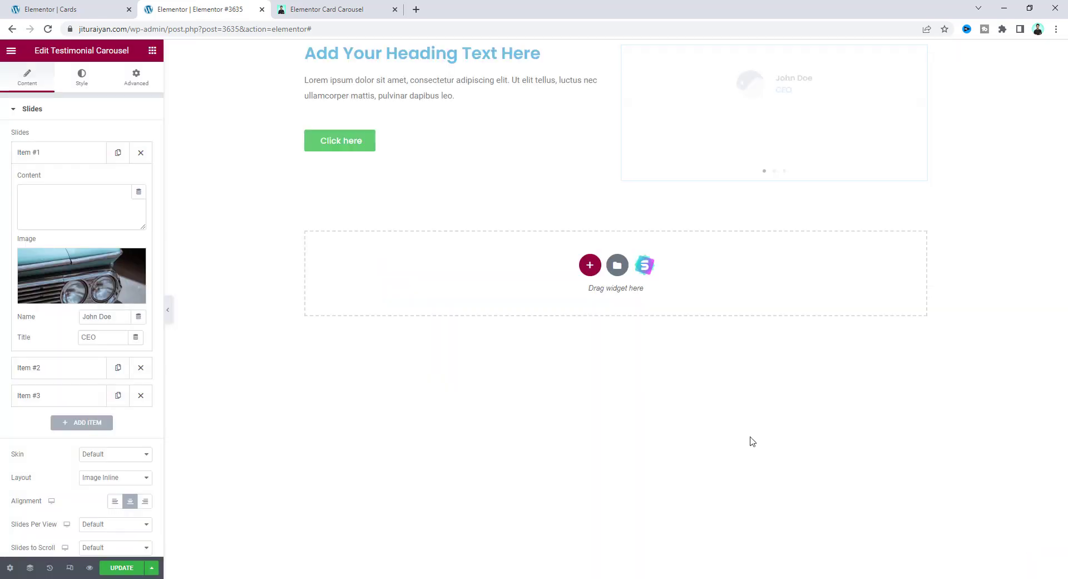
- Set the first slide's name to "Car Corner" and its title to "Motion"
{"action": "triple_click", "coordinate": [106, 316]}
{"action": "type", "text": "Car Corner"}
{"action": "triple_click", "coordinate": [98, 336]}
{"action": "type", "text": "Motion"}
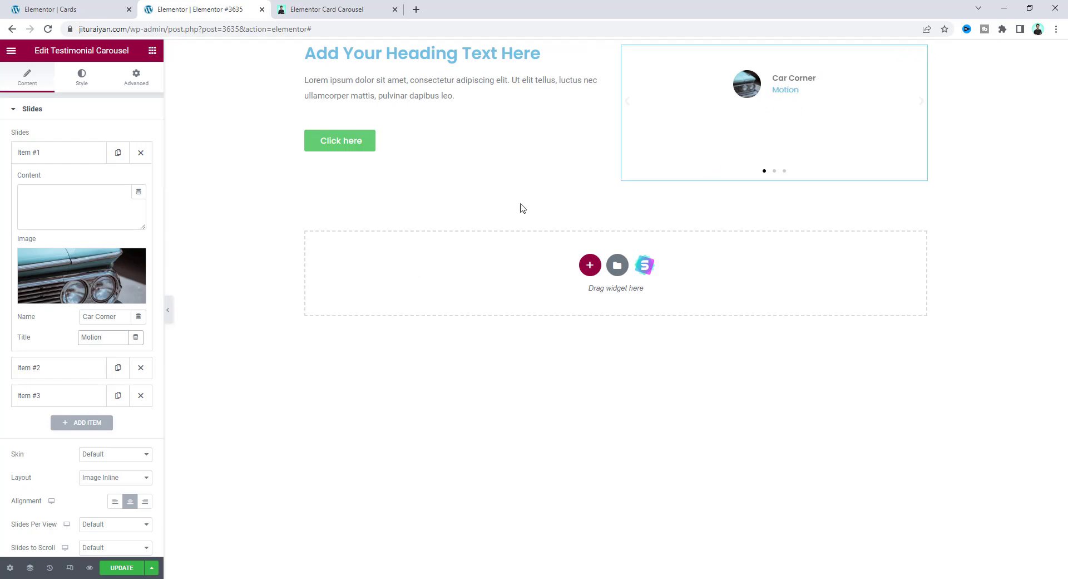
- Clear the second slide's content text and set its image to the orange and blue basketball court photo
{"action": "left_click", "coordinate": [86, 368]}
{"action": "triple_click", "coordinate": [88, 231]}
{"action": "key", "text": "BackSpace"}
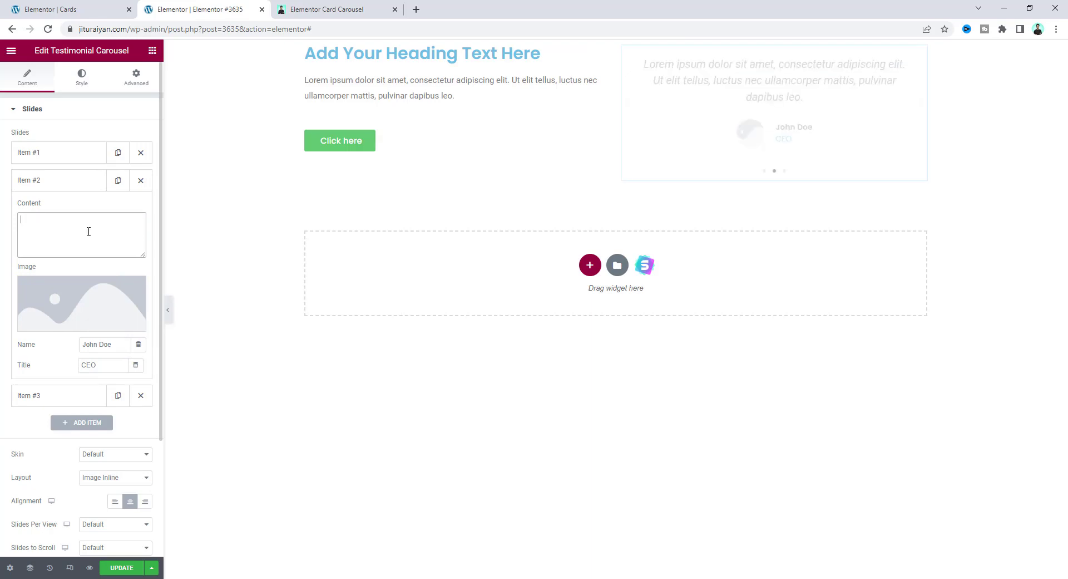
{"action": "left_click", "coordinate": [87, 304]}
{"action": "left_click", "coordinate": [420, 185]}
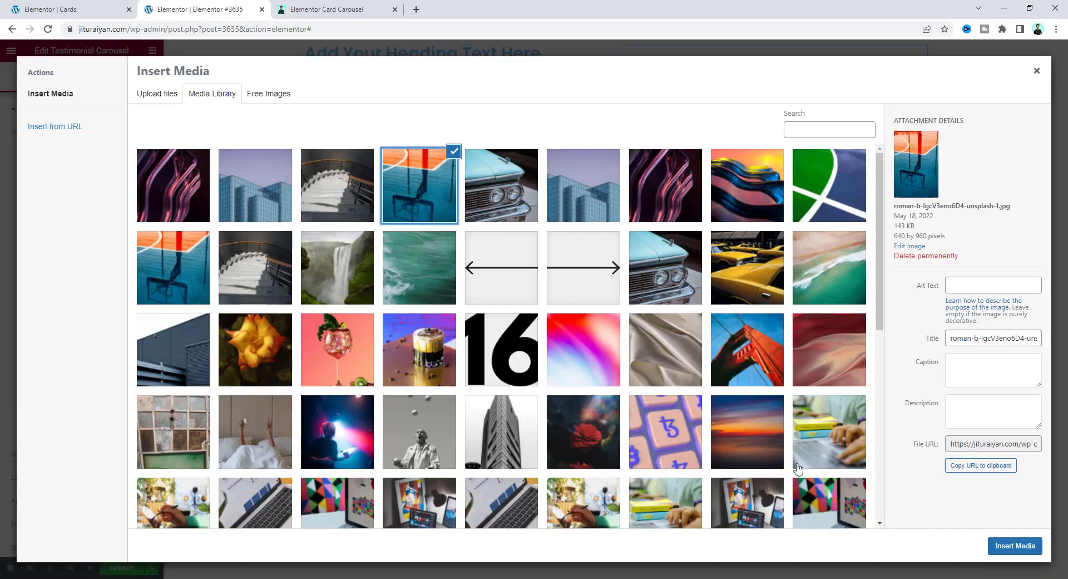
{"action": "left_click", "coordinate": [1015, 545]}
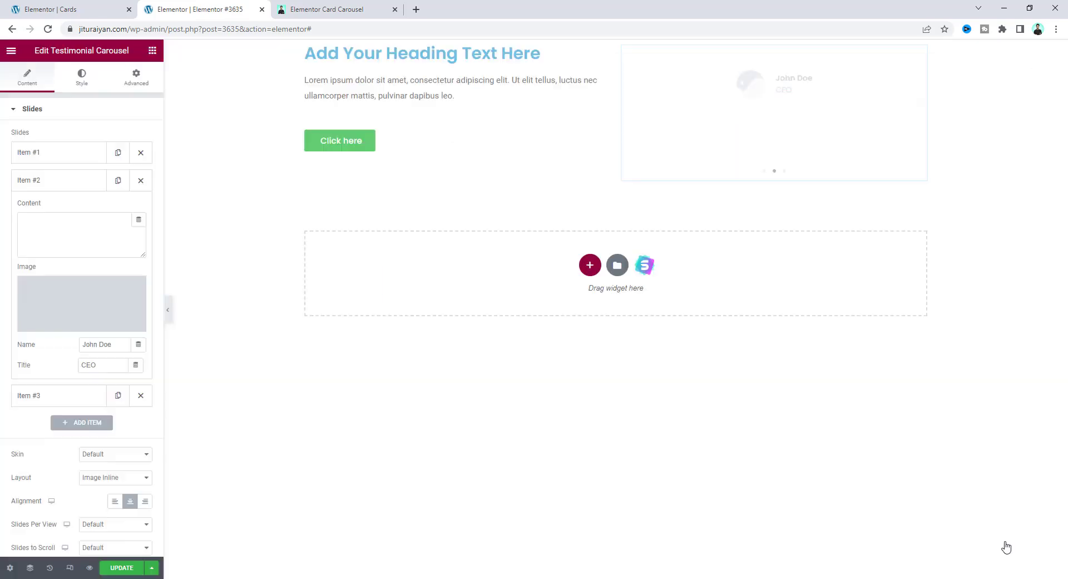
- Set the second slide's name to "Playground" and its title to "Outdoor"
{"action": "triple_click", "coordinate": [103, 344]}
{"action": "type", "text": "Playground"}
{"action": "double_click", "coordinate": [98, 364]}
{"action": "type", "text": "Outdoor"}
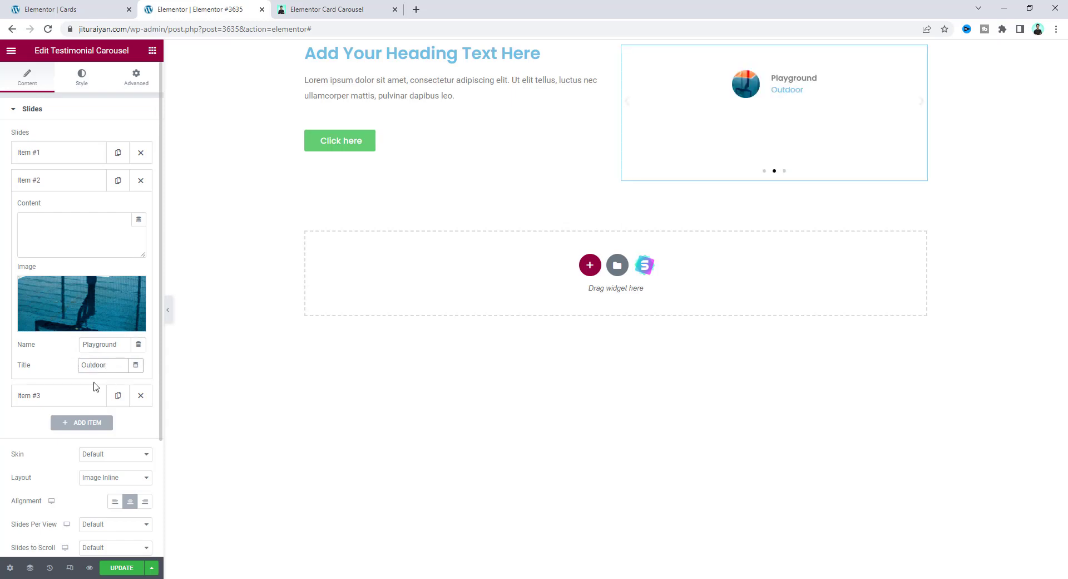
- Collapse the second slide, open the third one and select its content text
{"action": "left_click", "coordinate": [78, 183]}
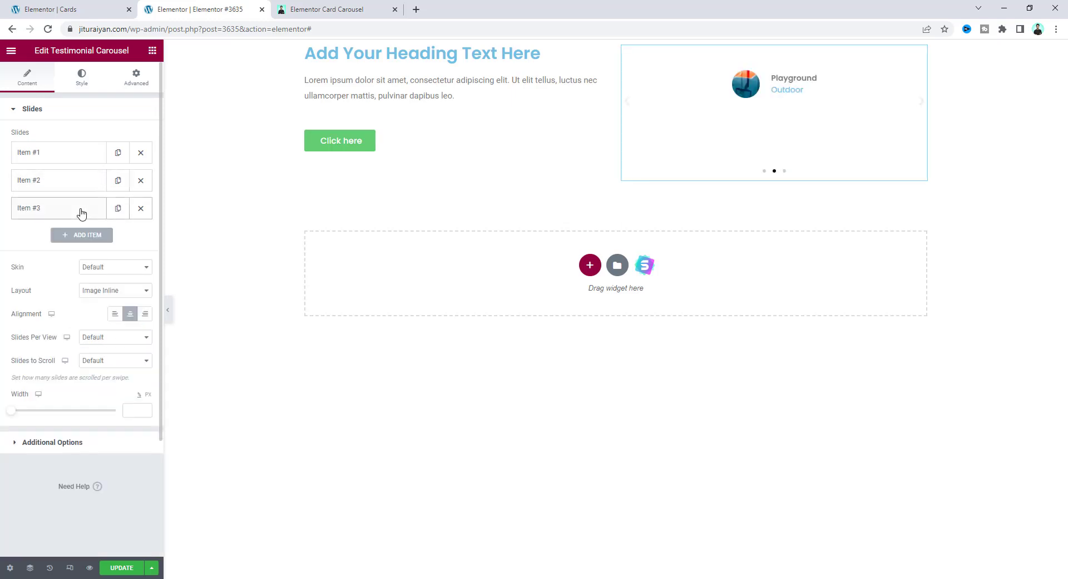
{"action": "left_click", "coordinate": [82, 208]}
{"action": "triple_click", "coordinate": [56, 257]}
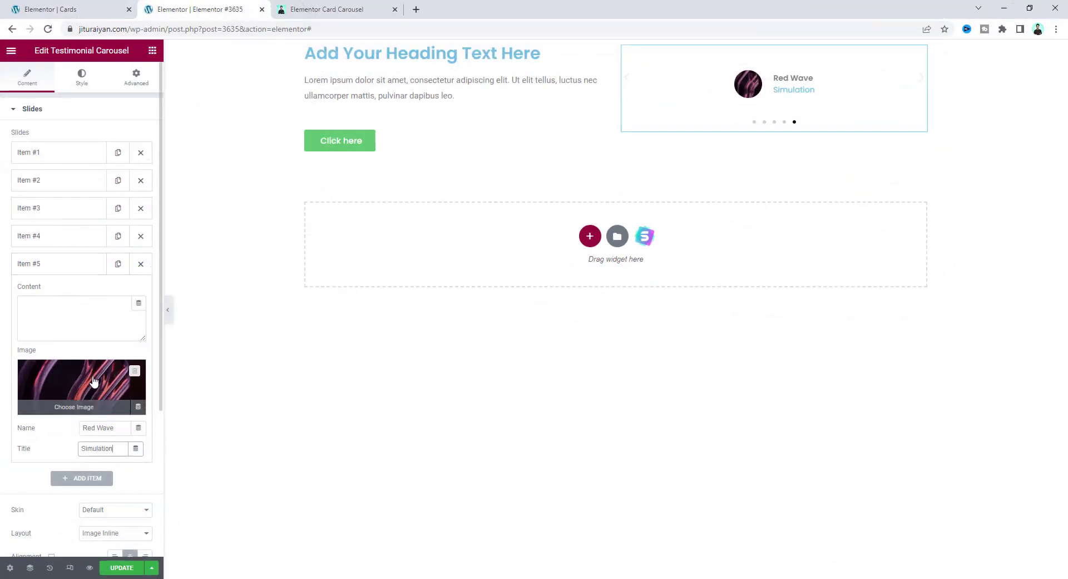
- Set the carousel's pagination to None and turn off its autoplay
{"action": "scroll", "coordinate": [93, 381], "scroll_direction": "down", "scroll_amount": 4}
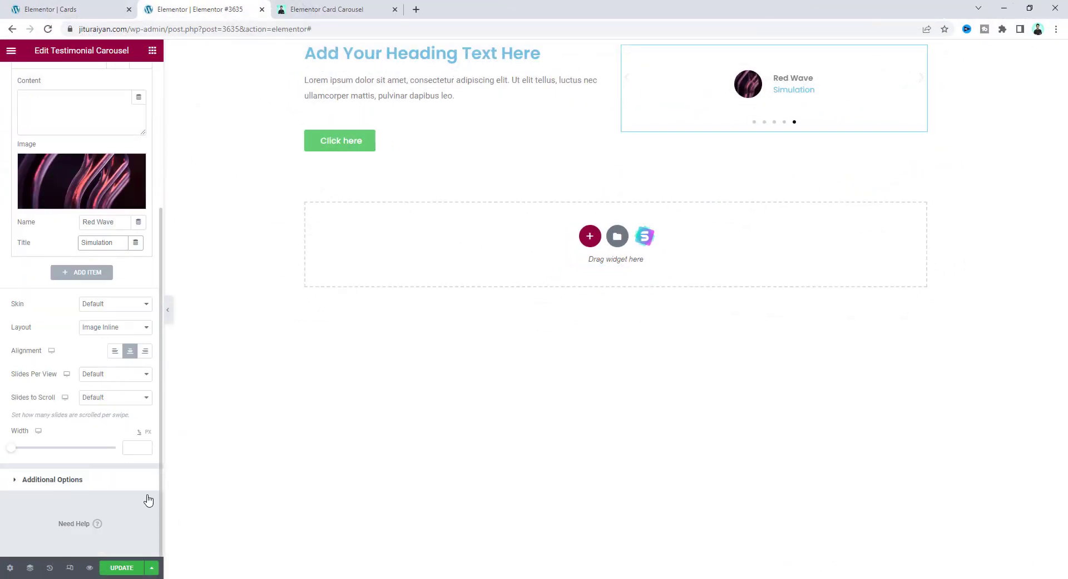
{"action": "left_click", "coordinate": [117, 481]}
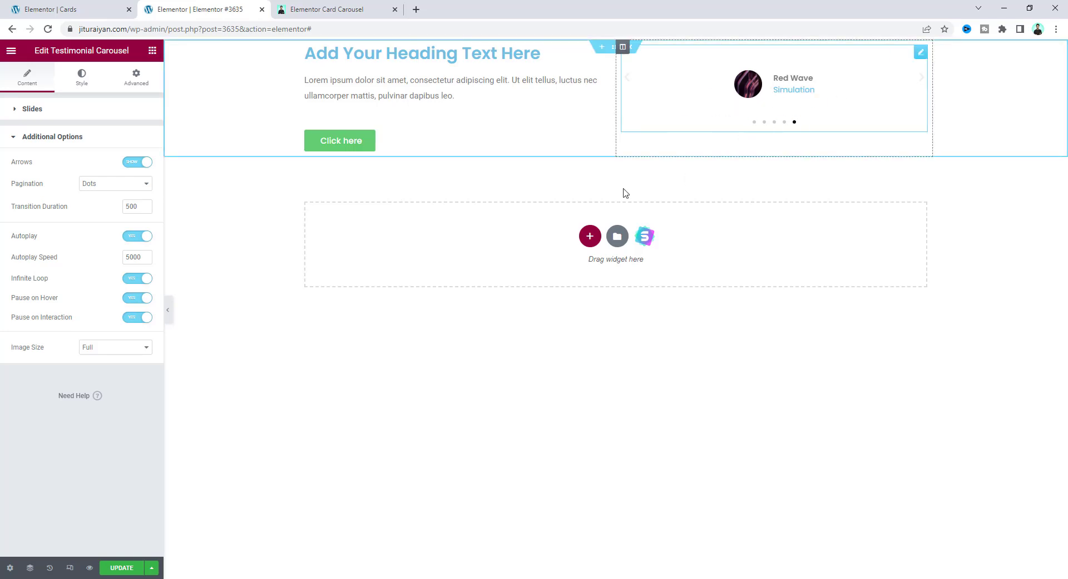
{"action": "left_click", "coordinate": [100, 184]}
{"action": "left_click", "coordinate": [103, 195]}
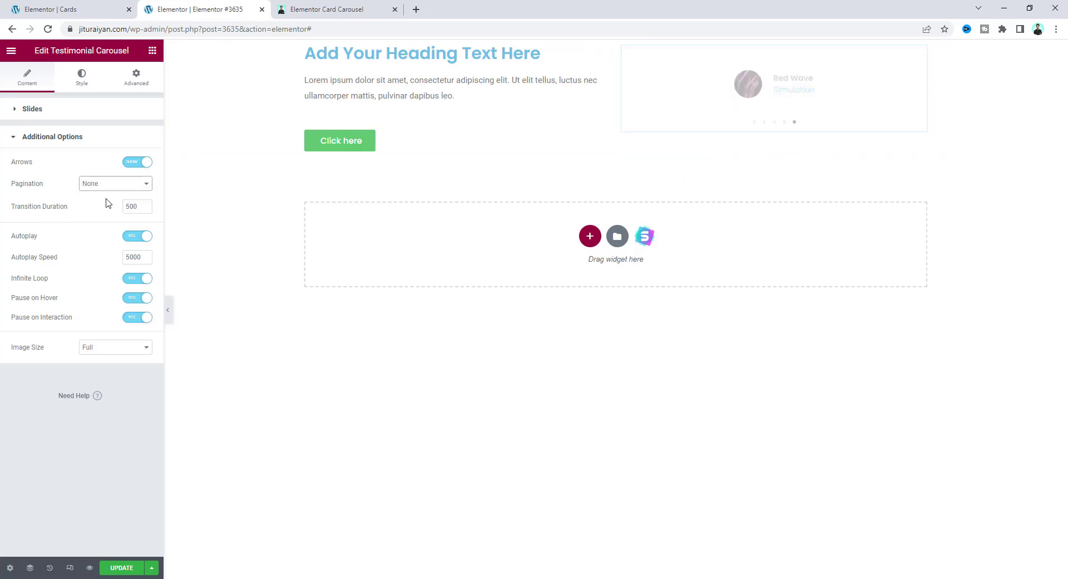
{"action": "left_click", "coordinate": [131, 236]}
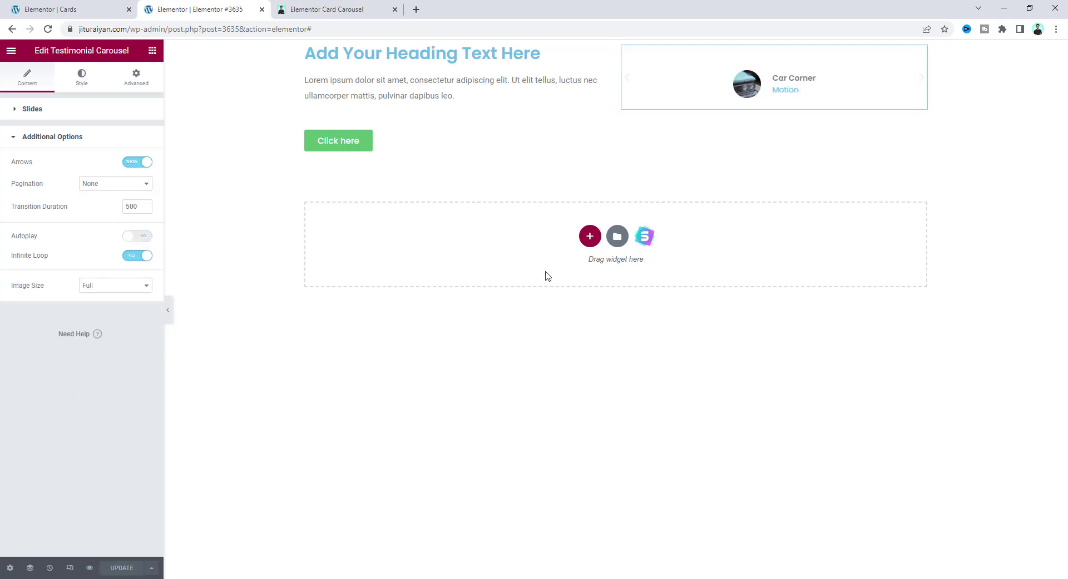
- Check the finished design on the Cards page, and set the heading's text color to #000000 in the new page
{"action": "left_click", "coordinate": [87, 5]}
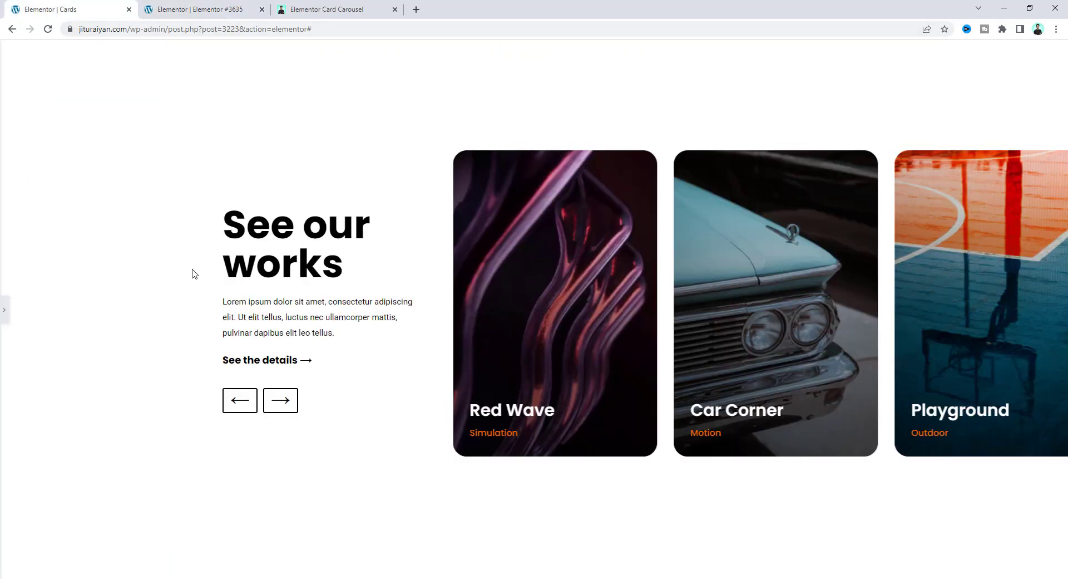
{"action": "left_click", "coordinate": [186, 5]}
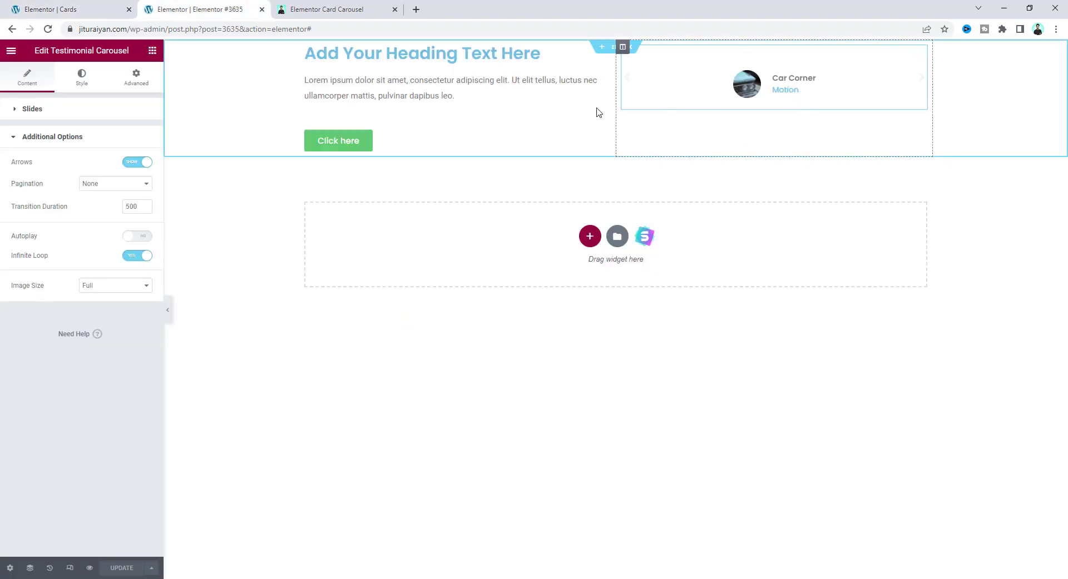
{"action": "left_click", "coordinate": [465, 54]}
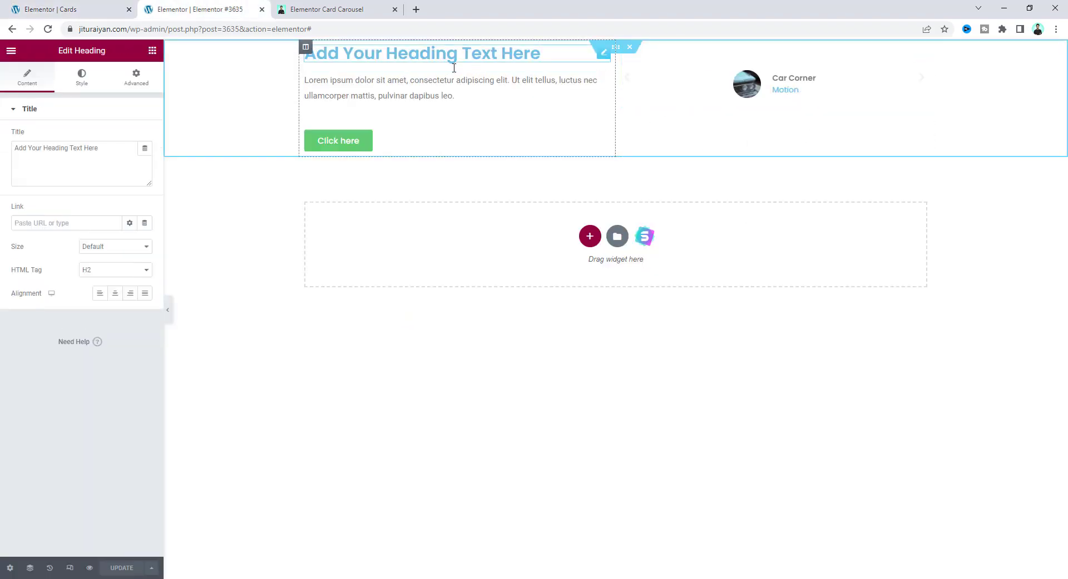
{"action": "left_click", "coordinate": [82, 80]}
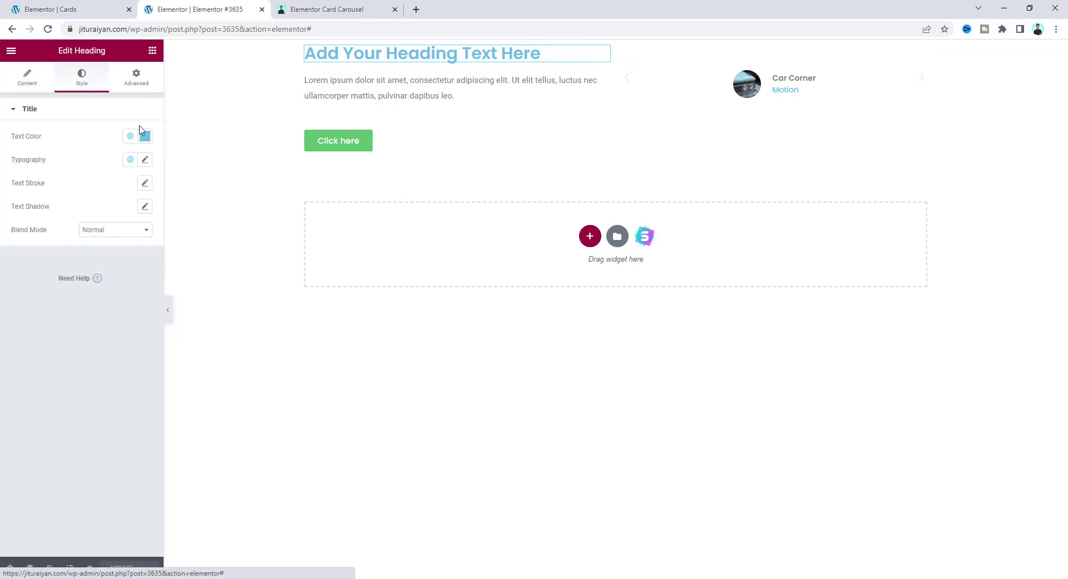
{"action": "left_click", "coordinate": [144, 136]}
{"action": "left_click", "coordinate": [94, 306]}
{"action": "type", "text": "#000000"}
{"action": "left_click", "coordinate": [83, 174]}
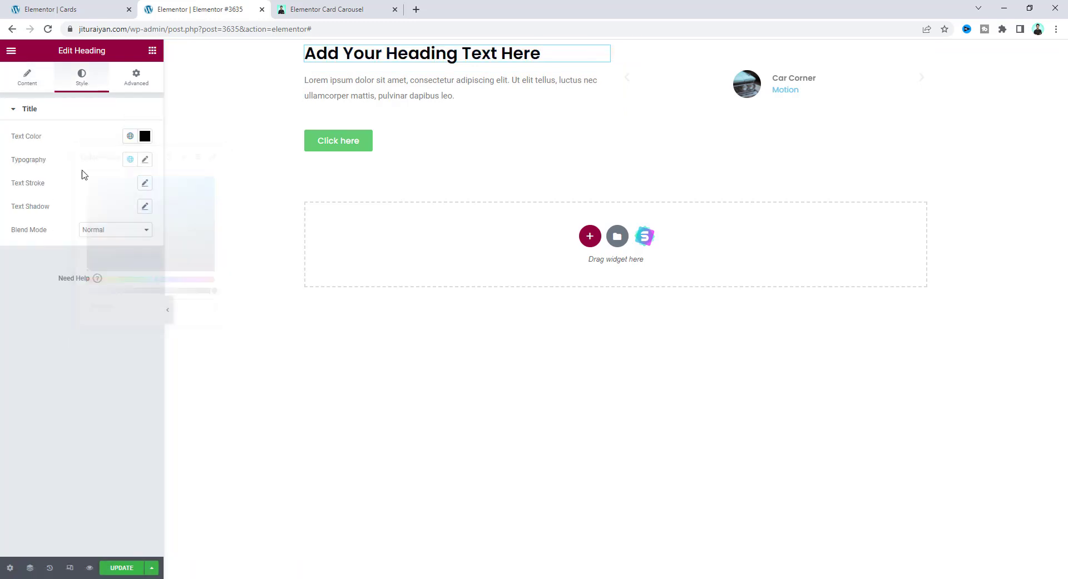
- Set the heading's font size to 70 px and its weight to 700
{"action": "left_click", "coordinate": [145, 159]}
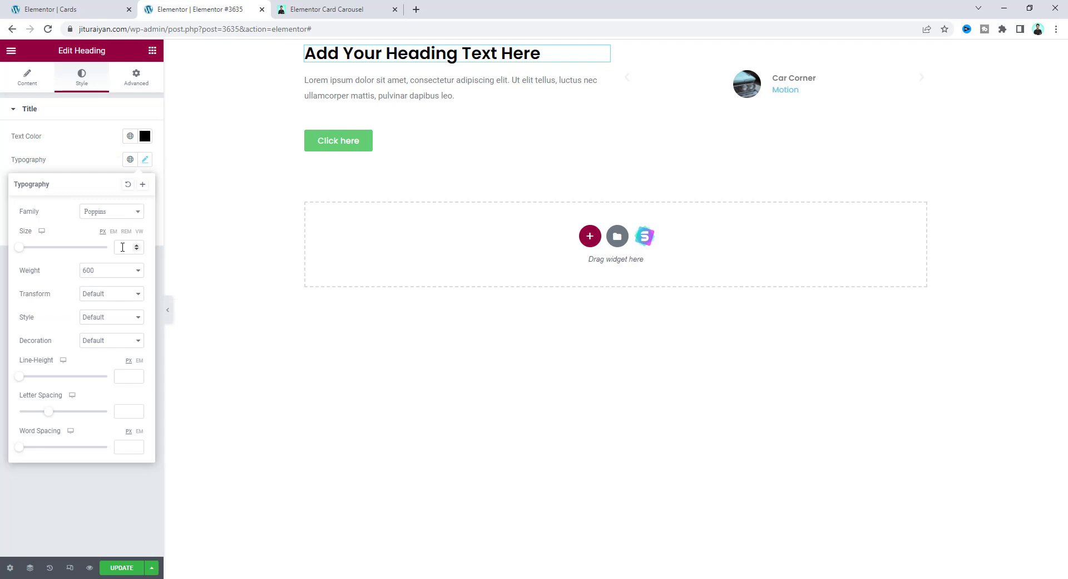
{"action": "type", "text": "70"}
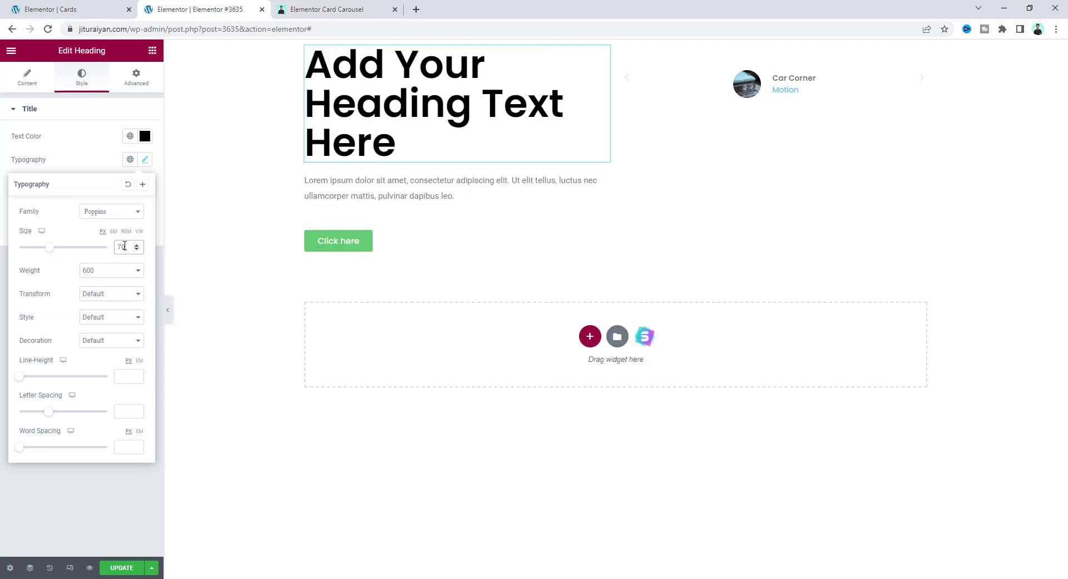
{"action": "left_click", "coordinate": [129, 273]}
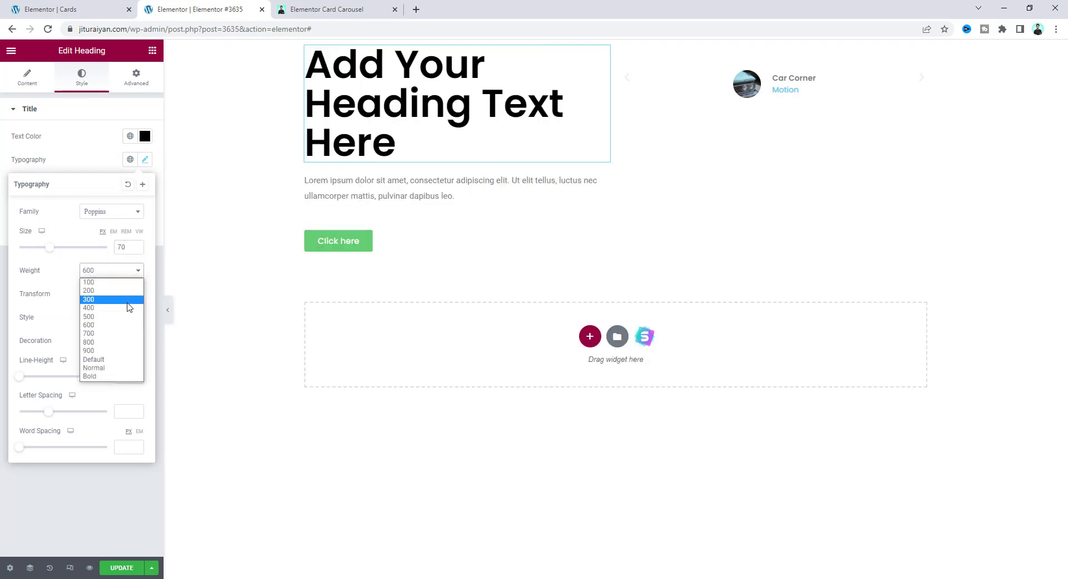
{"action": "left_click", "coordinate": [130, 338]}
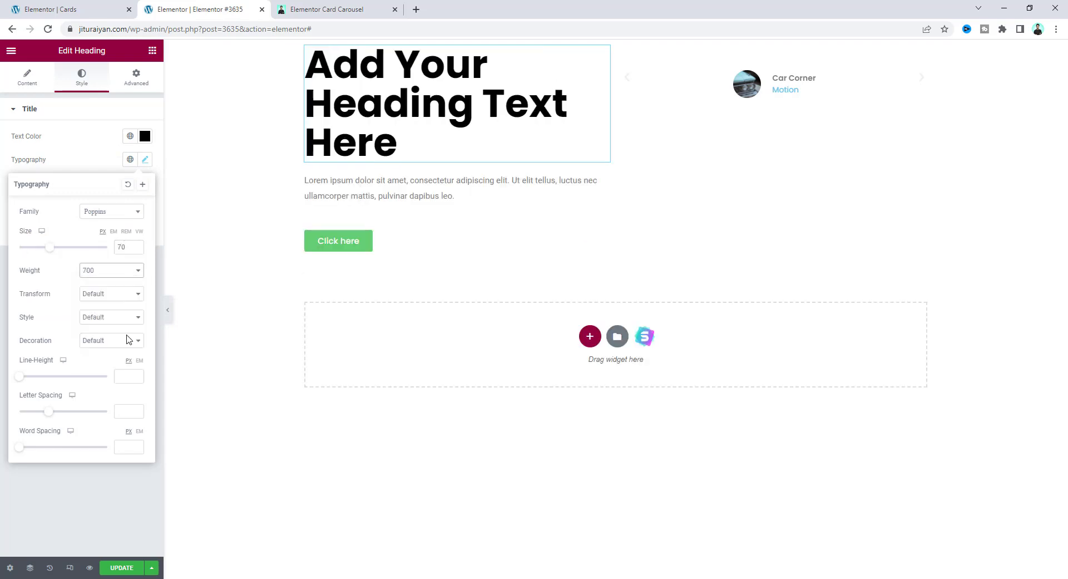
- Replace the heading's placeholder title with "See our works"
{"action": "left_click", "coordinate": [29, 81]}
{"action": "left_click_drag", "start_coordinate": [99, 148], "coordinate": [2, 160]}
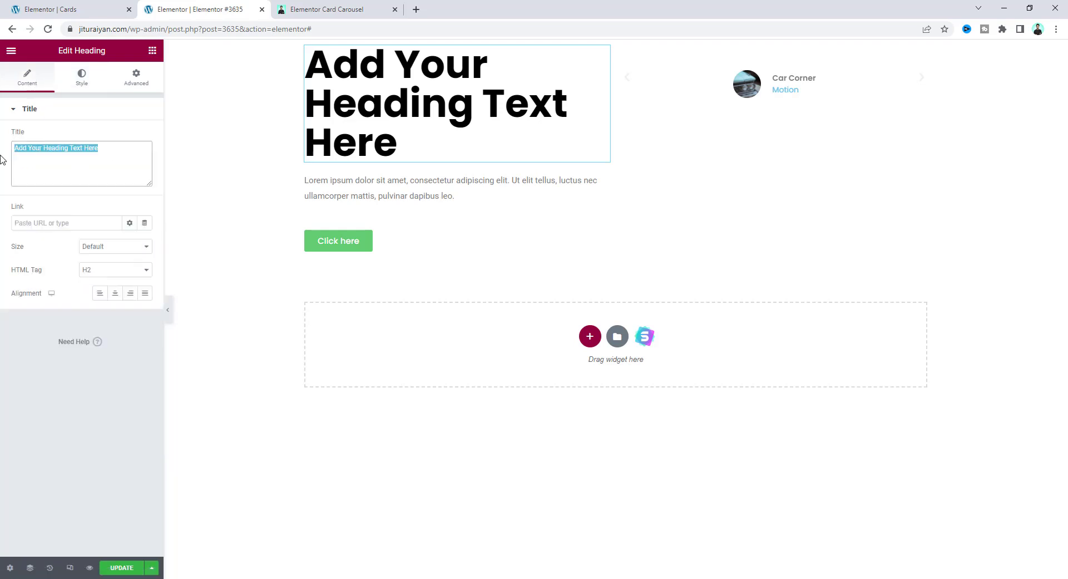
{"action": "type", "text": "See our work"}
{"action": "type", "text": "s"}
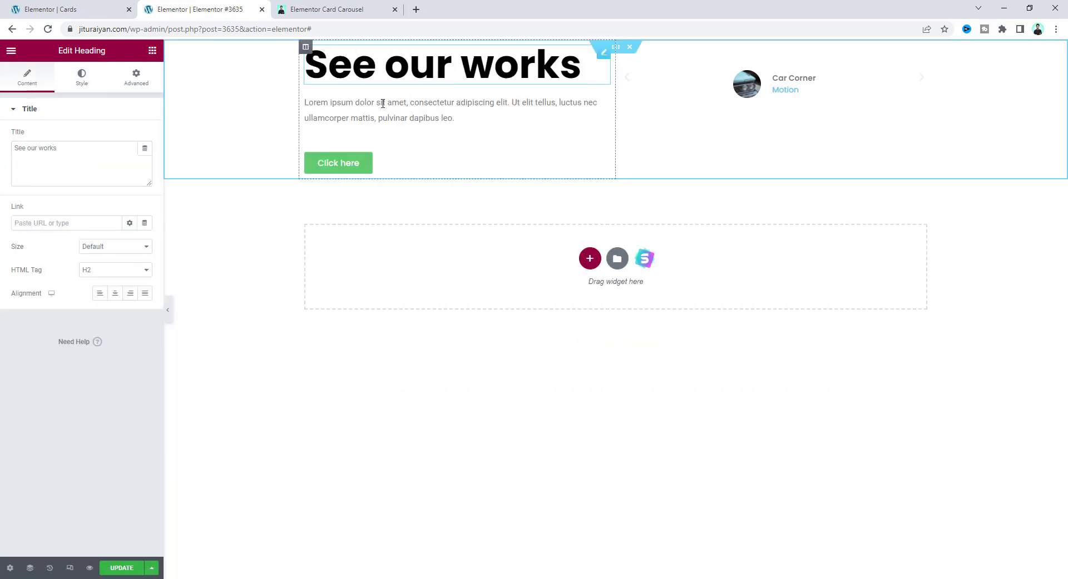
- Replace the paragraph's text with the copied lorem ipsum version ending in "pulvinar dapibus elit leo tellus."
{"action": "double_click", "coordinate": [429, 114]}
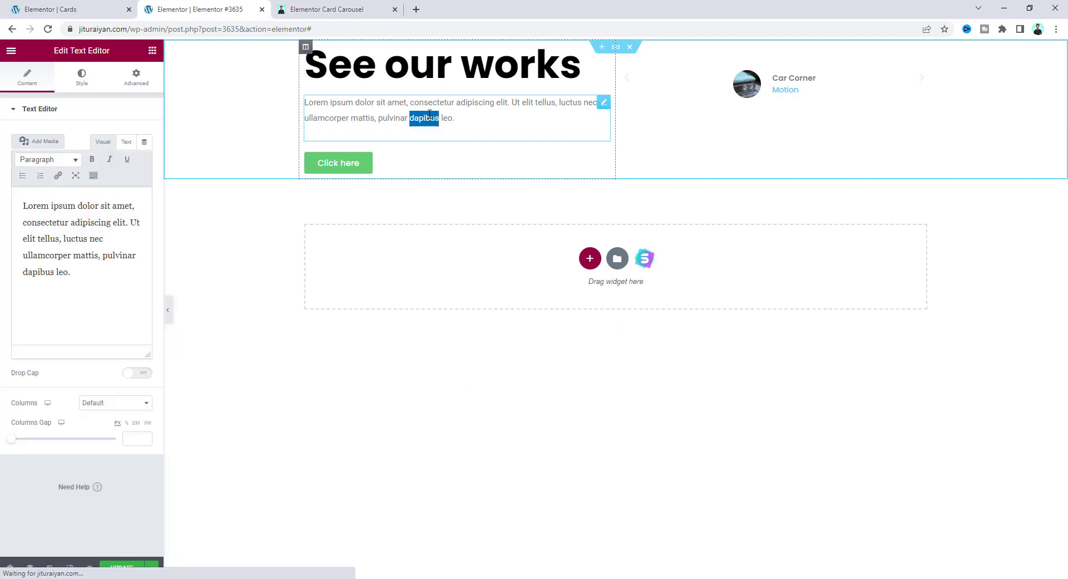
{"action": "left_click_drag", "start_coordinate": [23, 204], "coordinate": [59, 278]}
{"action": "key", "text": "ctrl+v"}
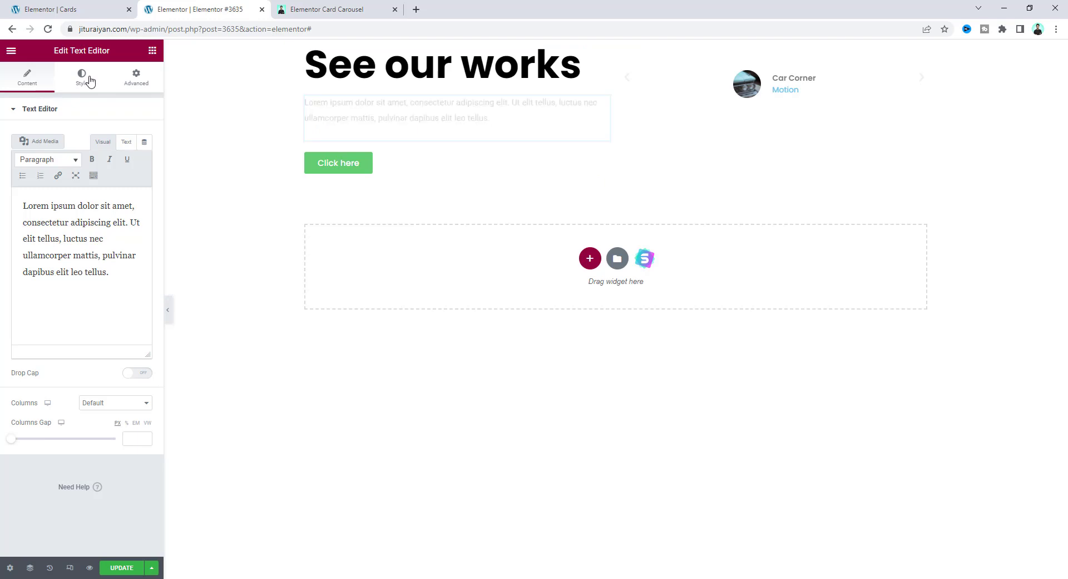
- Set the paragraph's text color to black
{"action": "left_click", "coordinate": [89, 81]}
{"action": "left_click", "coordinate": [145, 160]}
{"action": "left_click", "coordinate": [106, 265]}
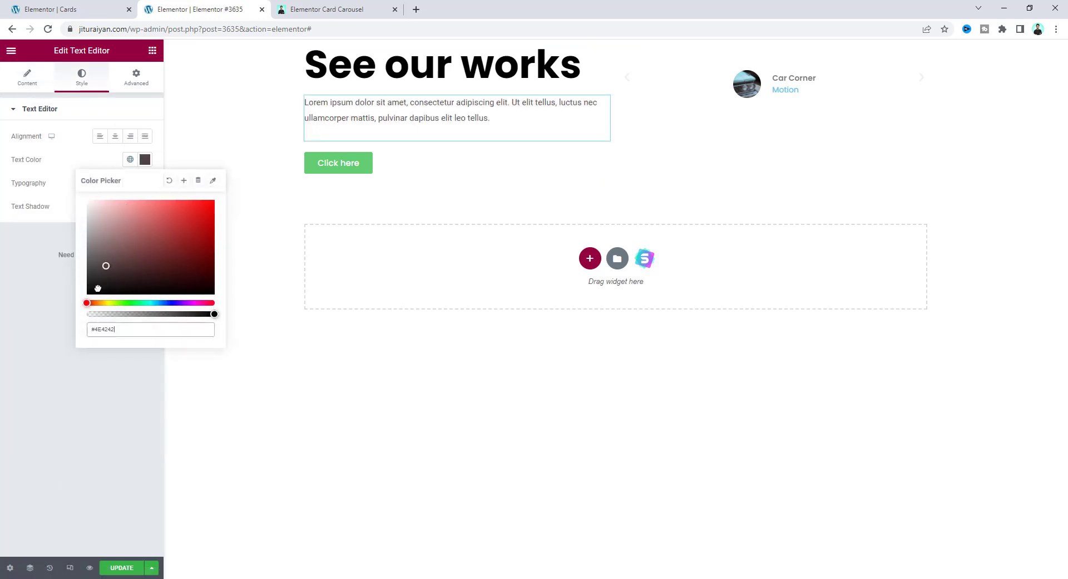
{"action": "left_click", "coordinate": [97, 288]}
{"action": "left_click", "coordinate": [73, 316]}
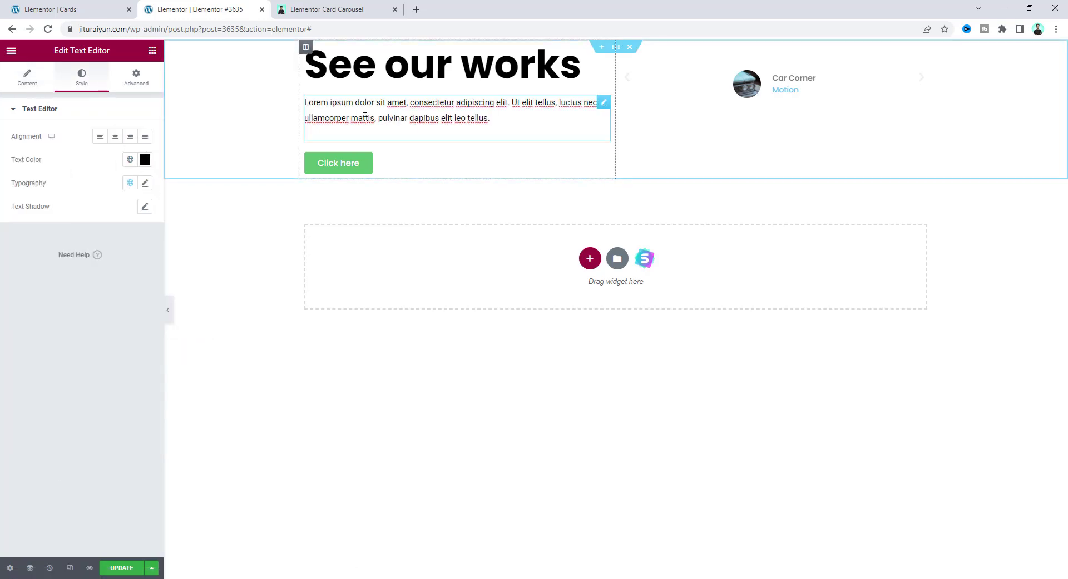
- Change the green button's text to "See the details" followed by a space
{"action": "left_click", "coordinate": [343, 167]}
{"action": "triple_click", "coordinate": [120, 160]}
{"action": "type", "text": "See the details"}
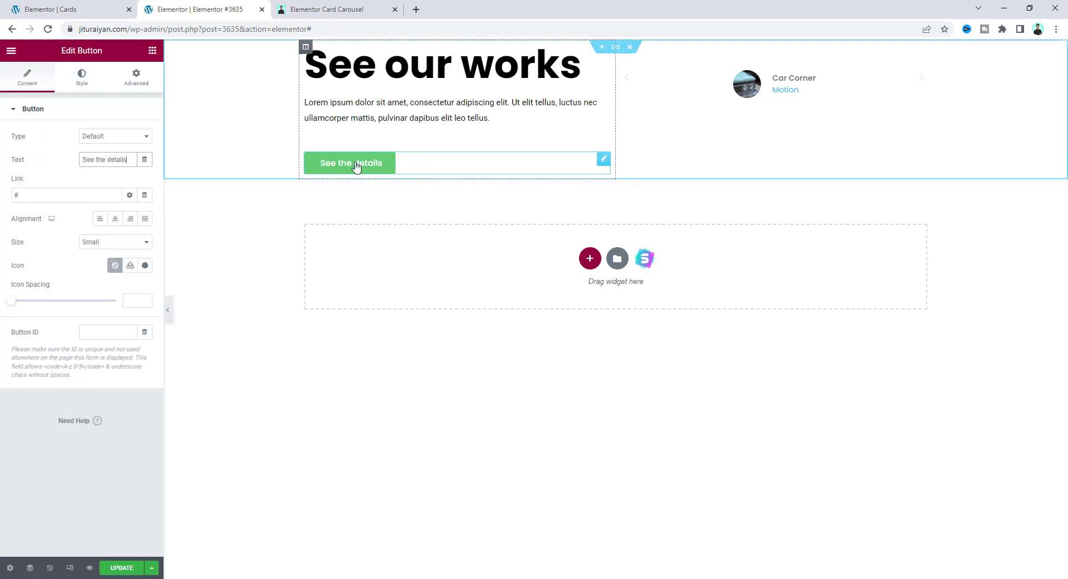
{"action": "left_click", "coordinate": [122, 159]}
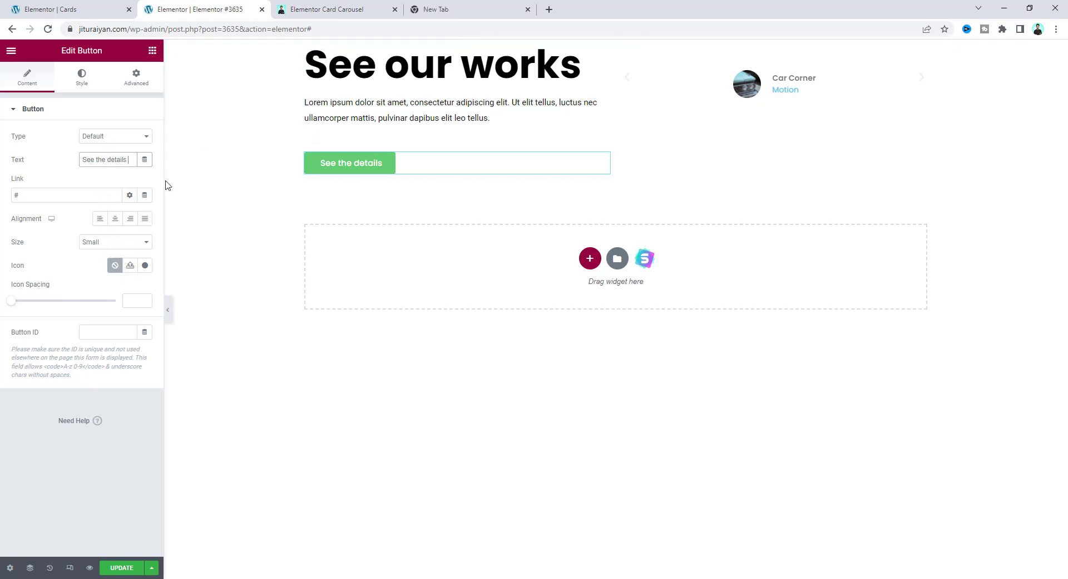
- Search the web for "html entity" in the new browser tab and open the arrows page of Toptal's HTML symbols reference
{"action": "left_click", "coordinate": [440, 10]}
{"action": "type", "text": "https://facebook.com"}
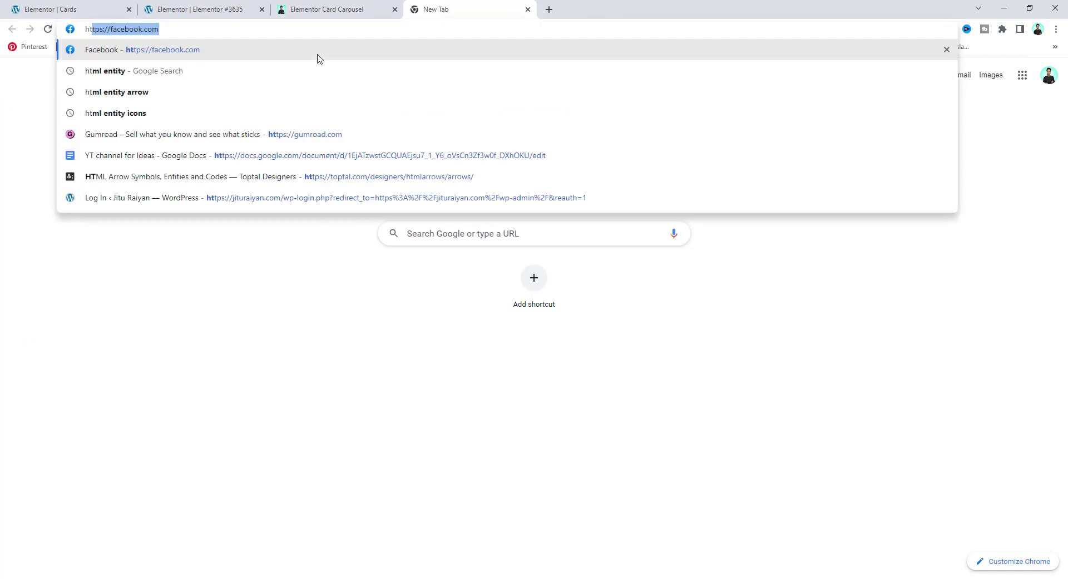
{"action": "left_click", "coordinate": [259, 72]}
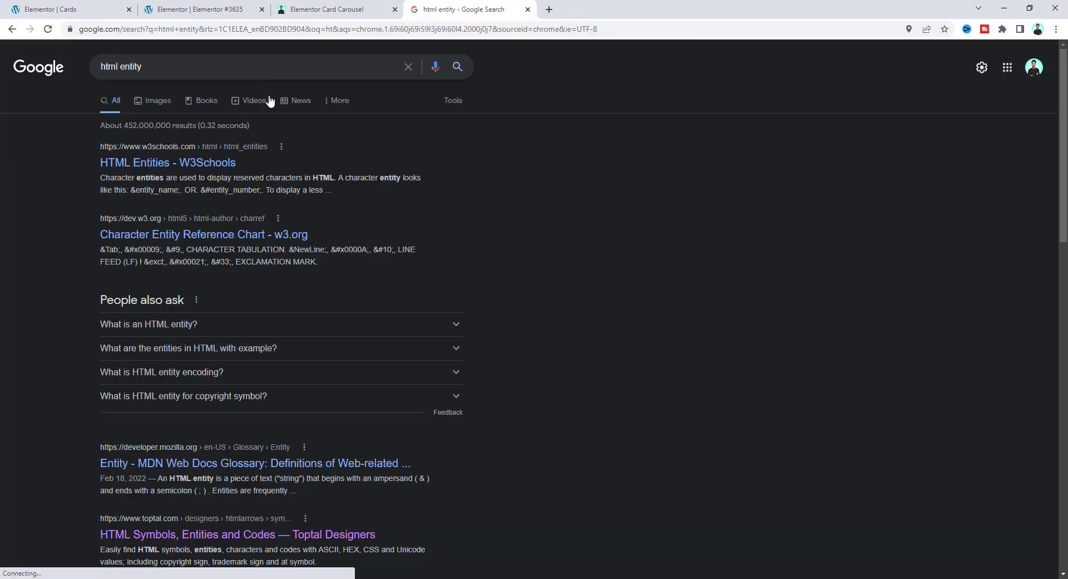
{"action": "scroll", "coordinate": [273, 108], "scroll_direction": "down", "scroll_amount": 3}
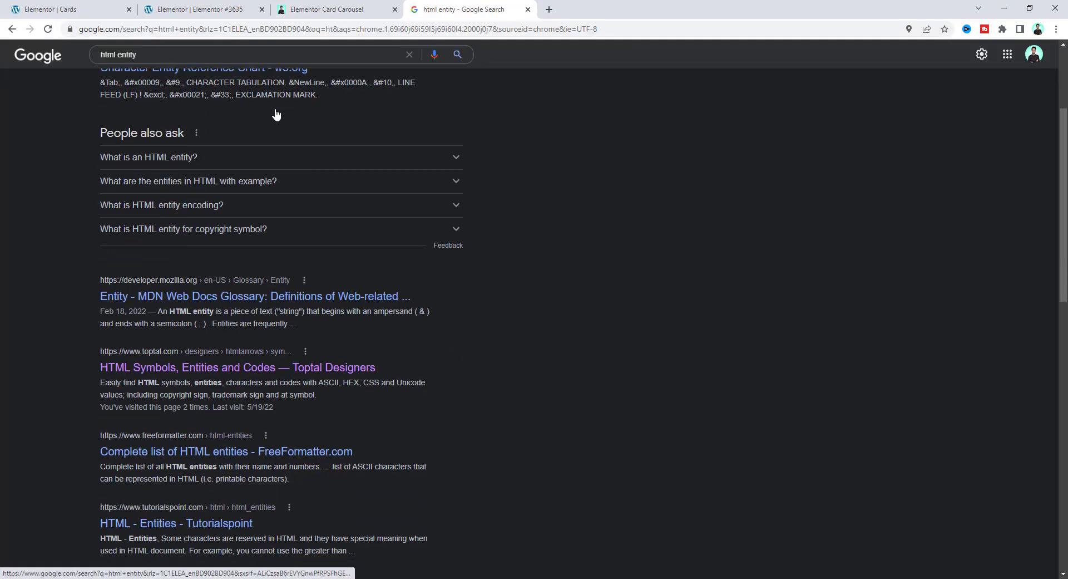
{"action": "left_click", "coordinate": [159, 369]}
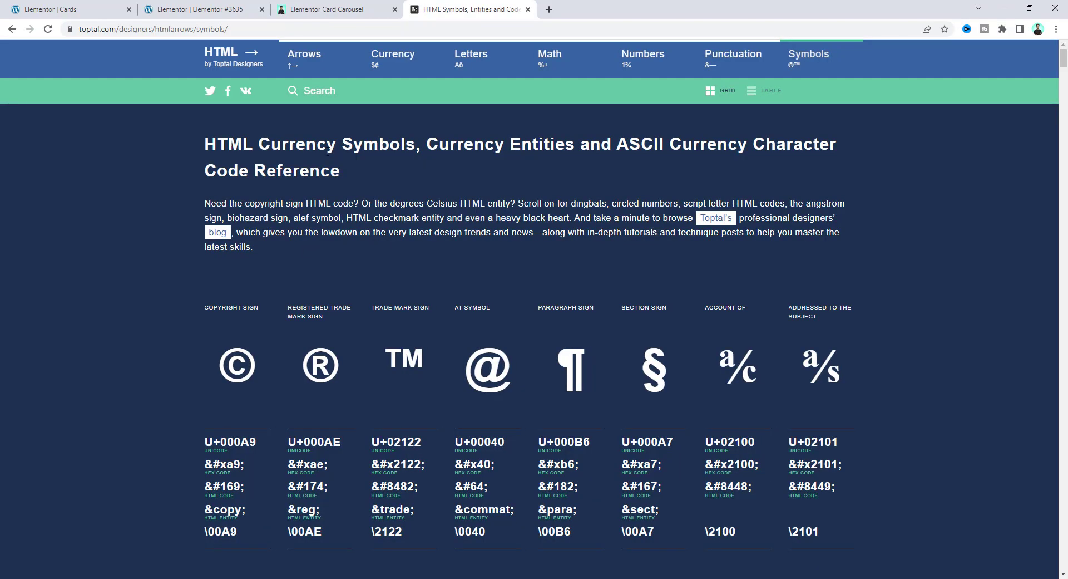
{"action": "left_click", "coordinate": [300, 62]}
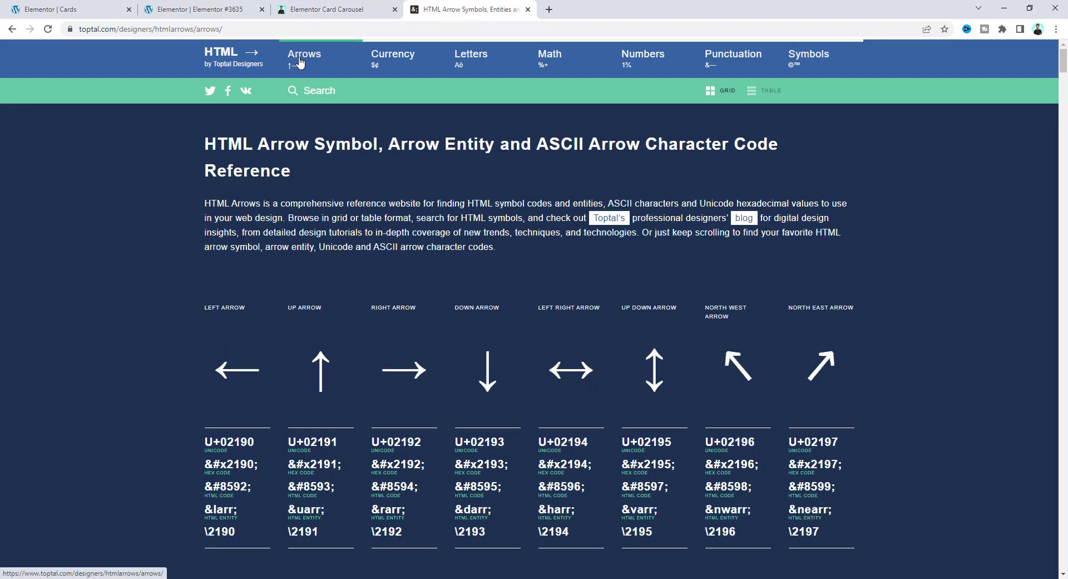
- Copy the long right arrow symbol from the reference and append it to the button's text in Elementor
{"action": "scroll", "coordinate": [672, 319], "scroll_direction": "down", "scroll_amount": 20}
{"action": "scroll", "coordinate": [671, 318], "scroll_direction": "down", "scroll_amount": 20}
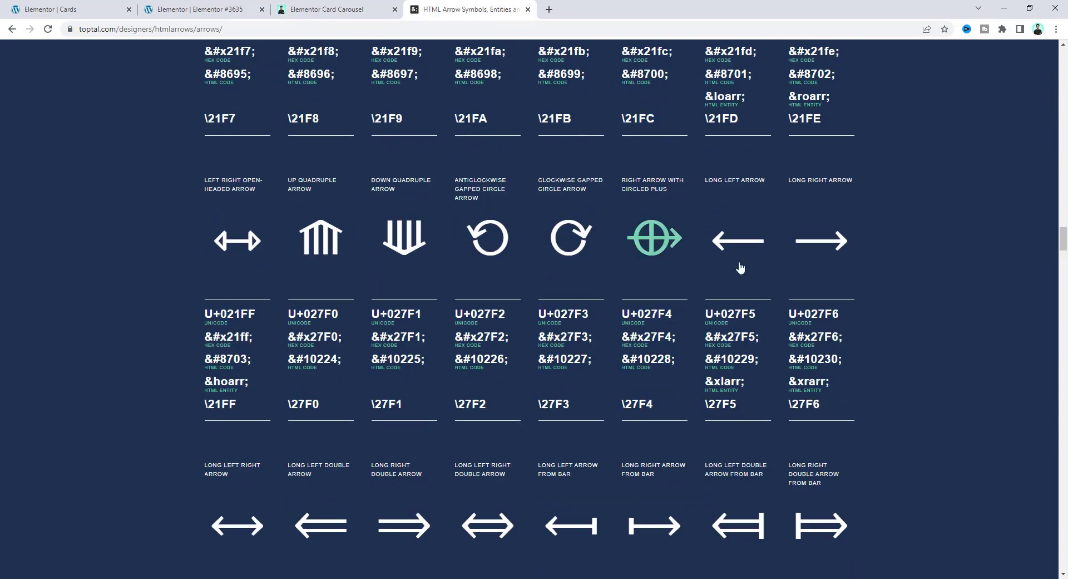
{"action": "left_click", "coordinate": [821, 241]}
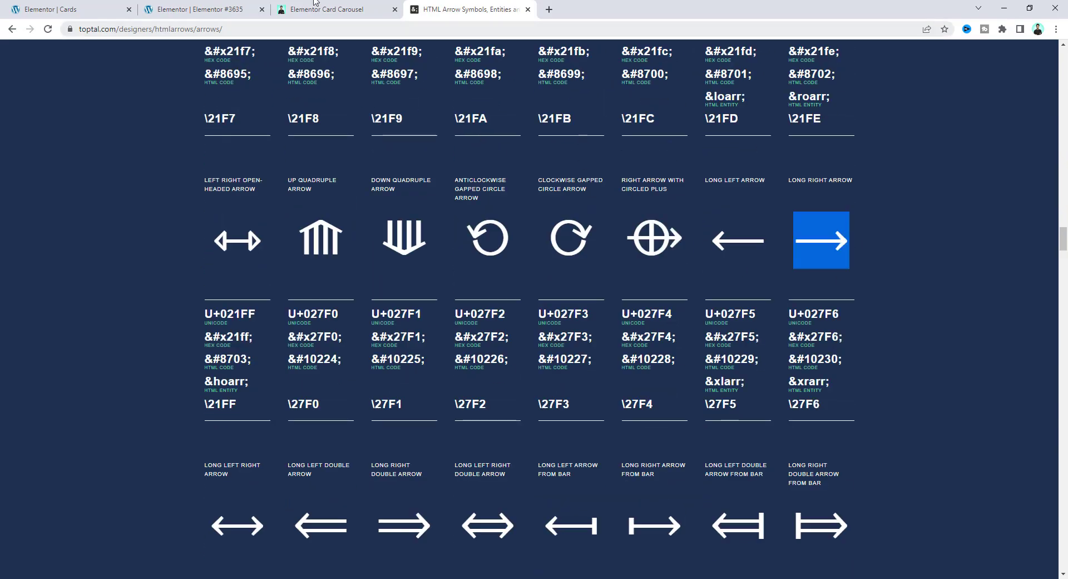
{"action": "left_click", "coordinate": [200, 9]}
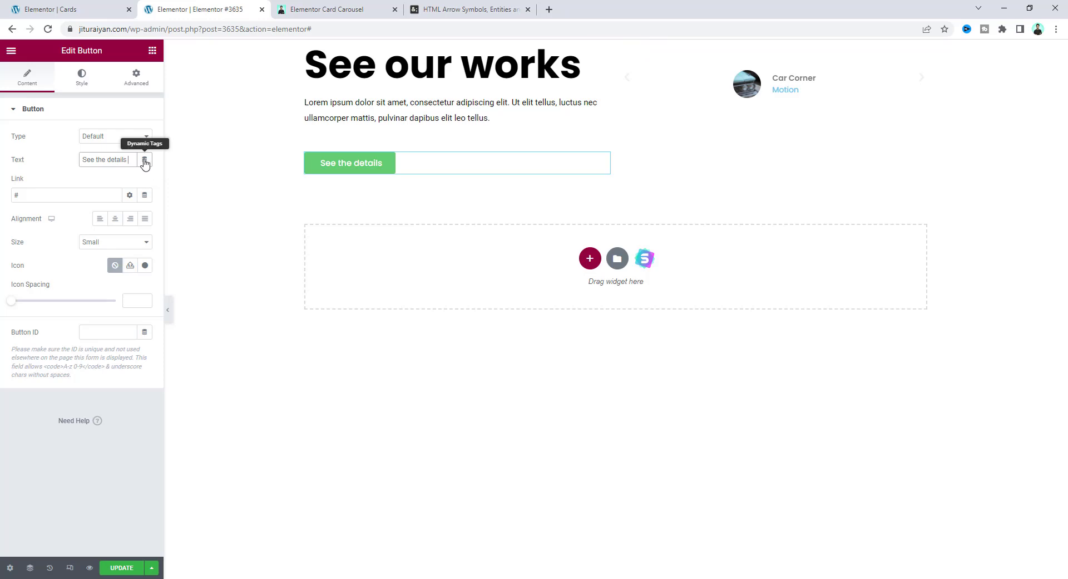
{"action": "type", "text": "⟶"}
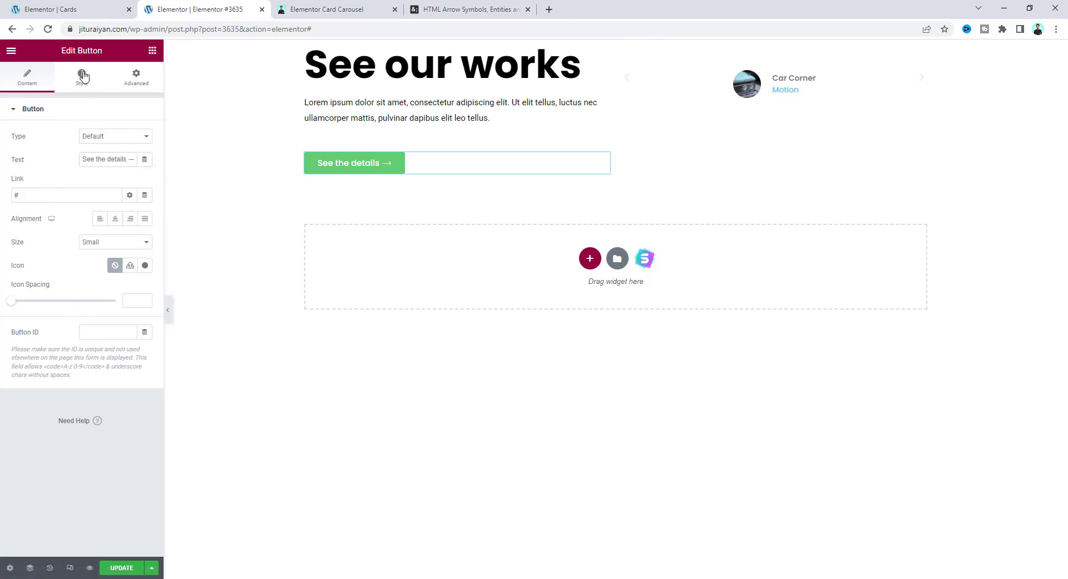
- Make the button's background color fully transparent (#61CE7000)
{"action": "left_click", "coordinate": [82, 77]}
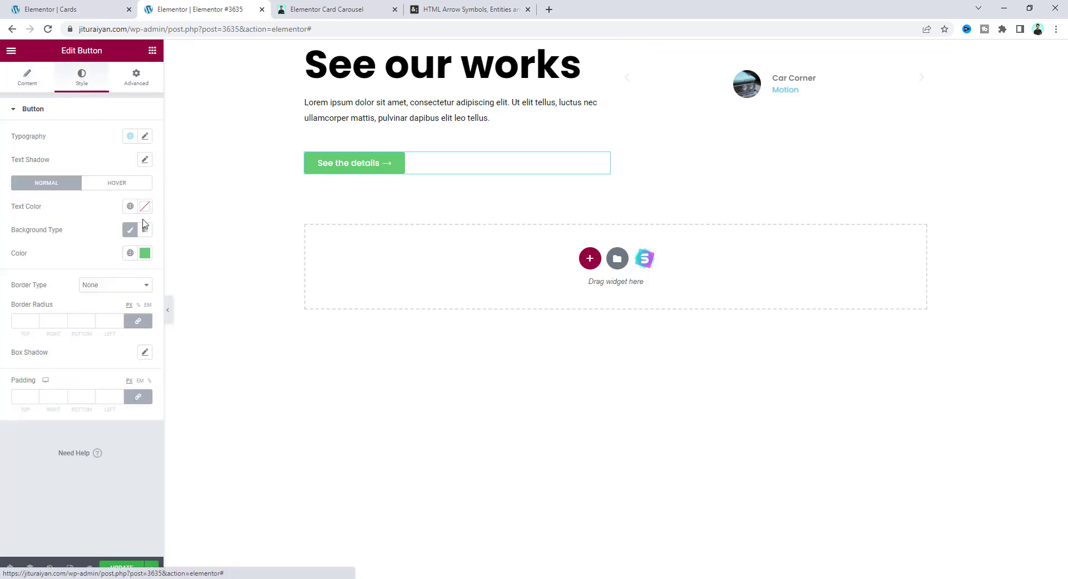
{"action": "left_click", "coordinate": [144, 253]}
{"action": "left_click_drag", "start_coordinate": [144, 406], "coordinate": [77, 409]}
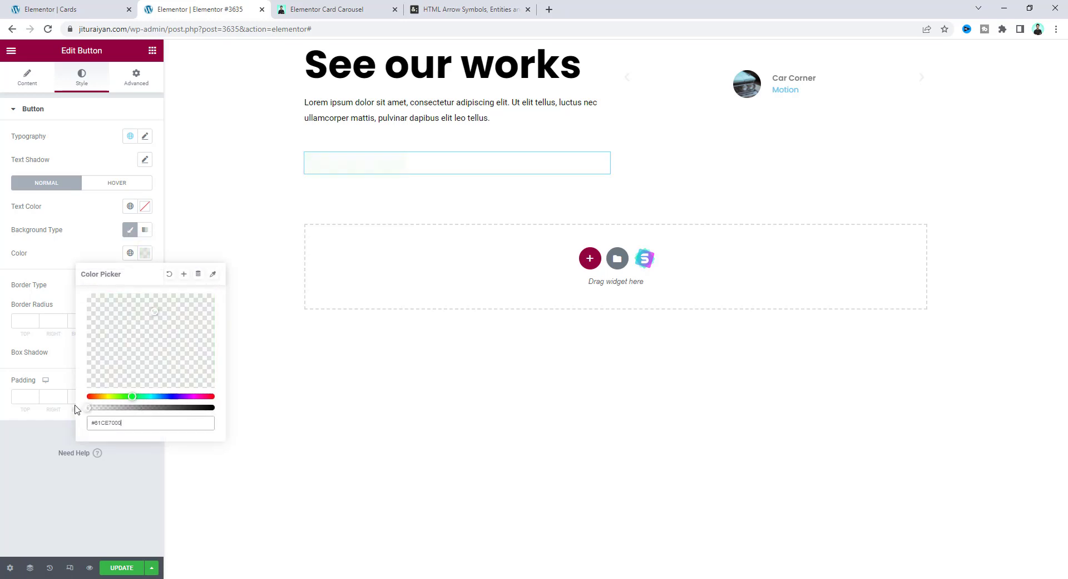
- Set the "See the details" button's text color to black and its padding to 0 on all sides
{"action": "left_click", "coordinate": [98, 255]}
{"action": "left_click", "coordinate": [144, 206]}
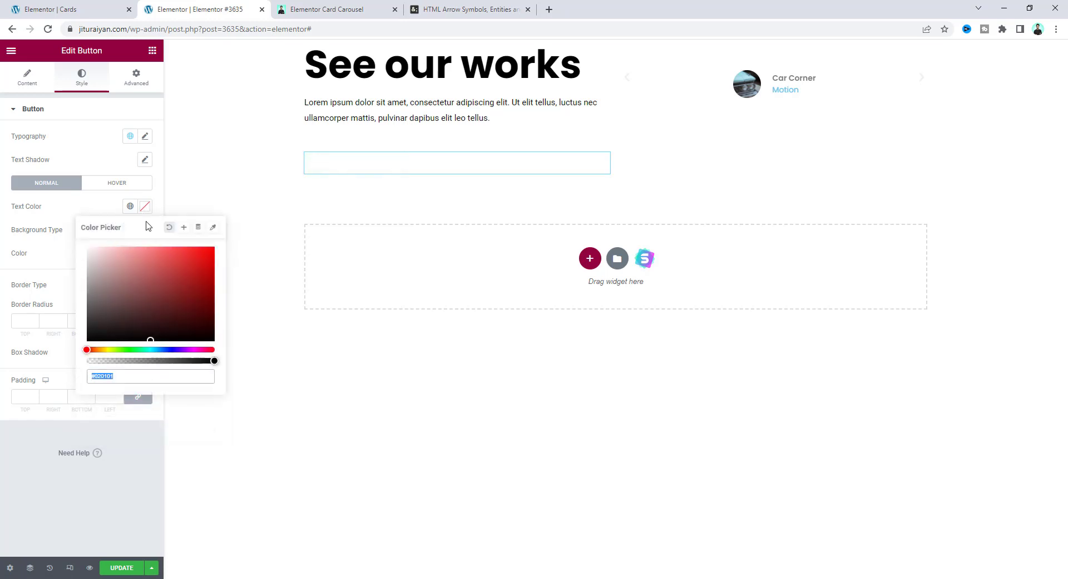
{"action": "left_click", "coordinate": [66, 250]}
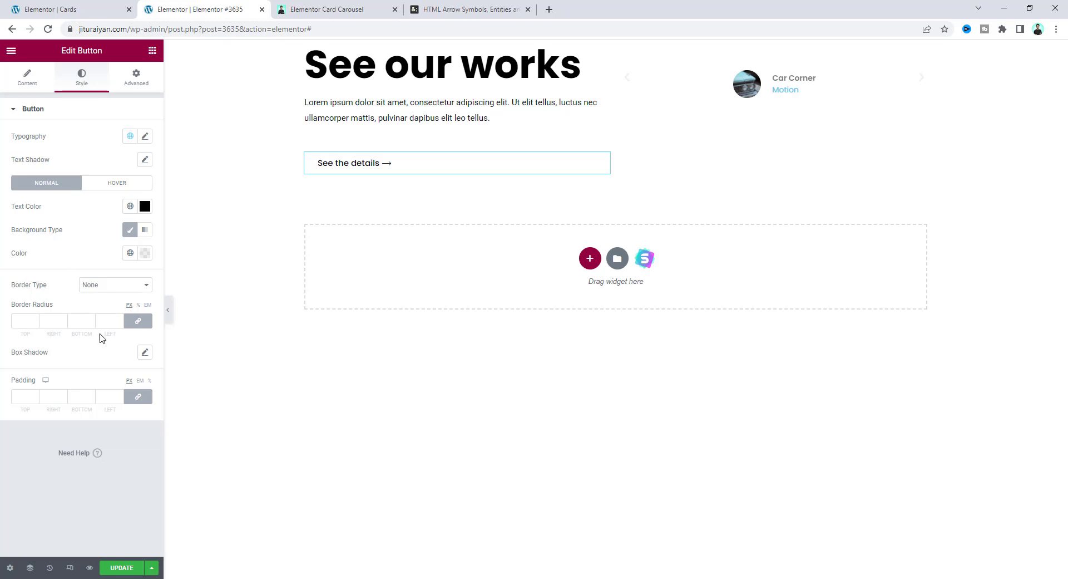
{"action": "left_click", "coordinate": [107, 394]}
{"action": "type", "text": "0"}
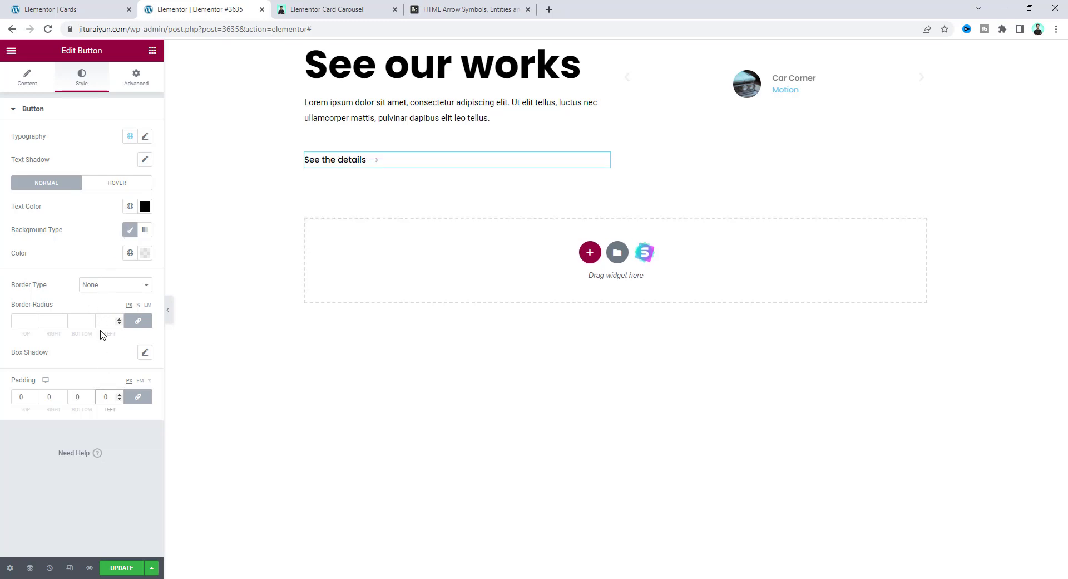
- Set the "See the details" button's typography to size 18 px and weight 700
{"action": "left_click", "coordinate": [145, 137]}
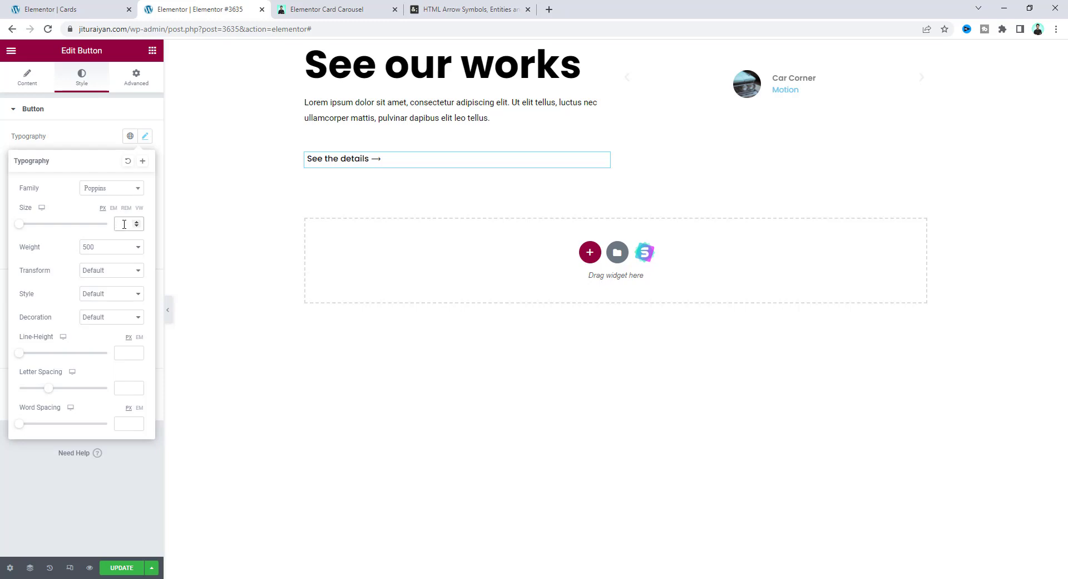
{"action": "type", "text": "18"}
{"action": "left_click", "coordinate": [123, 248]}
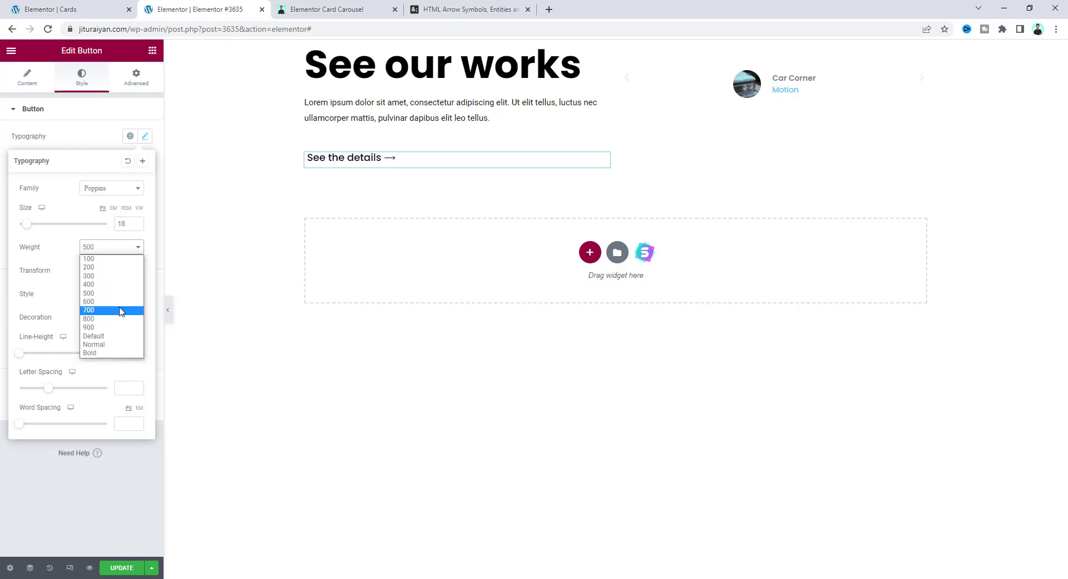
{"action": "left_click", "coordinate": [121, 310]}
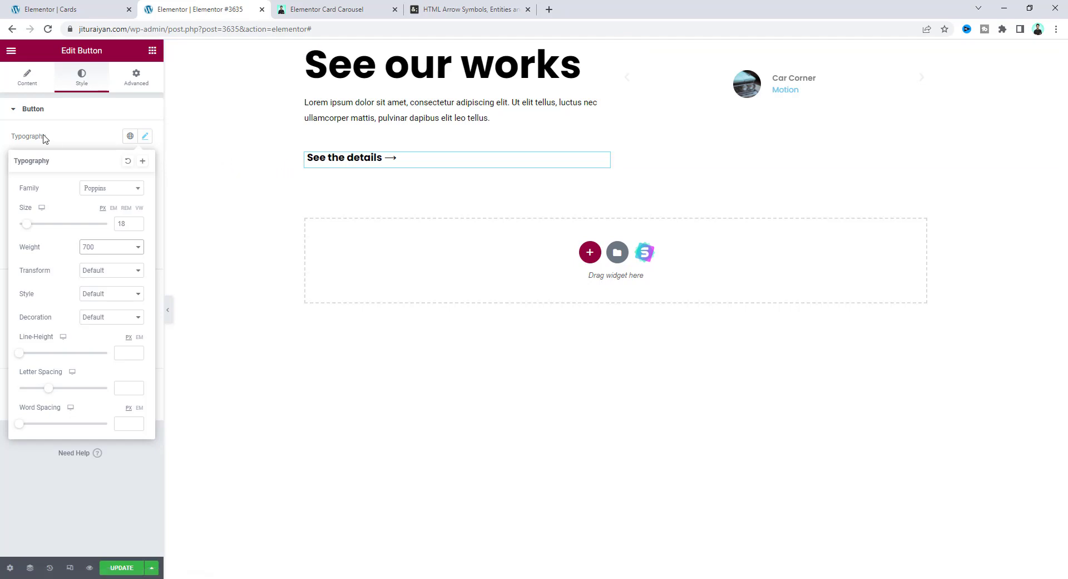
- Set the "See the details" button's icon spacing to 0
{"action": "left_click", "coordinate": [25, 86]}
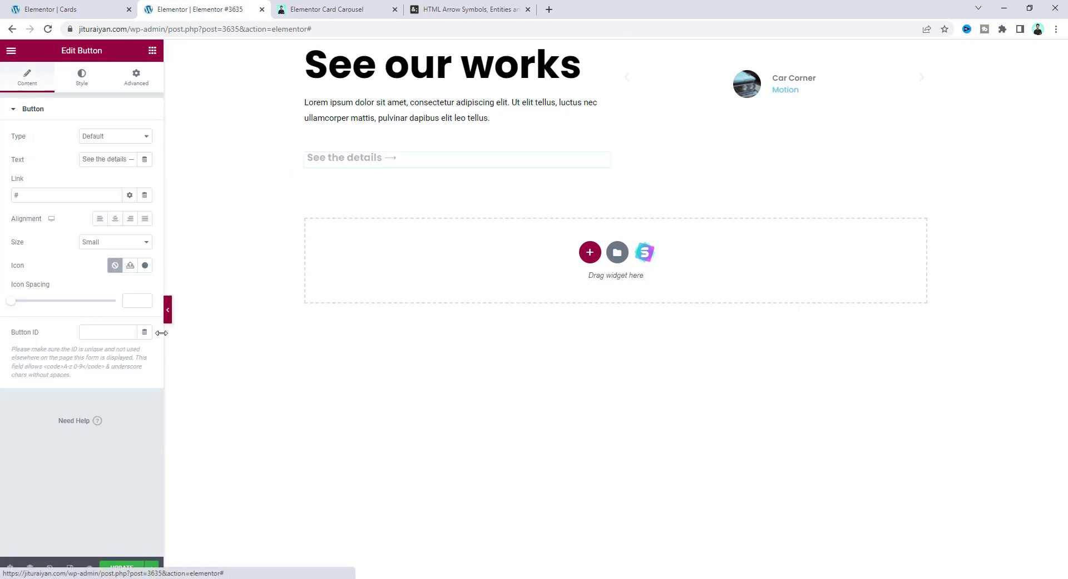
{"action": "left_click", "coordinate": [135, 300]}
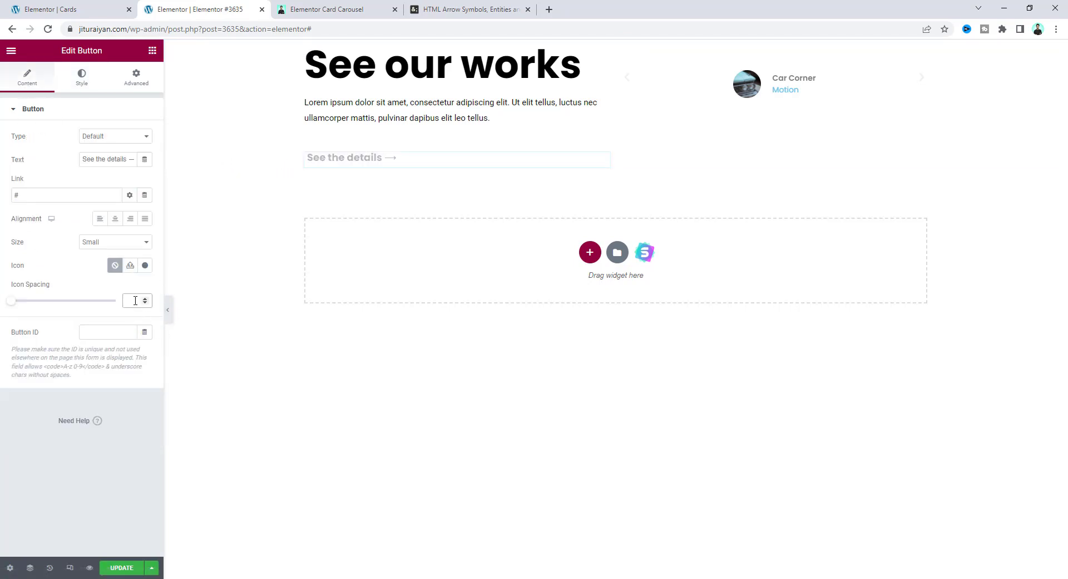
{"action": "type", "text": "0"}
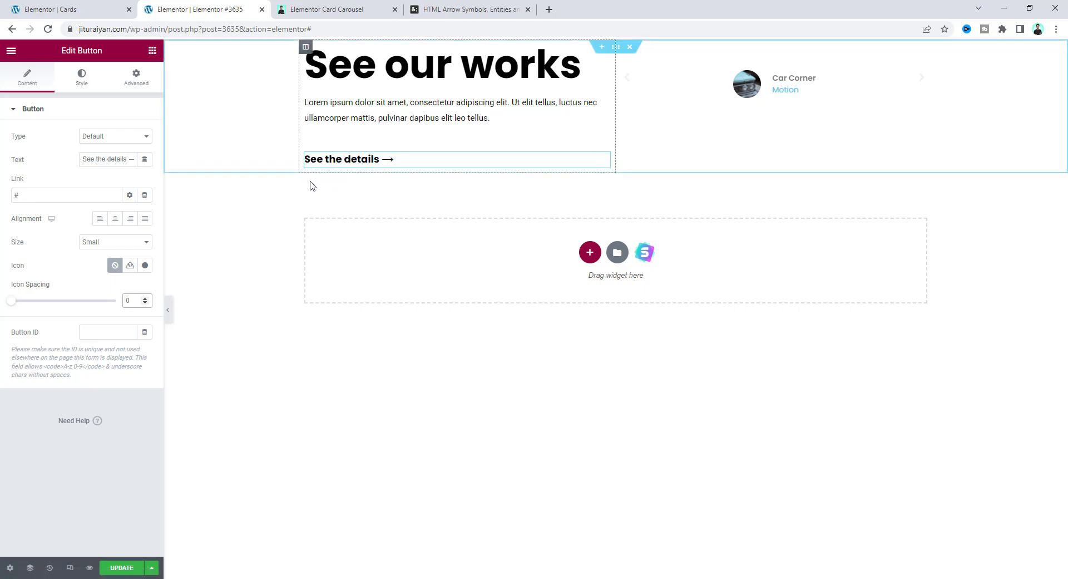
- Try a black (#000000) background on the whole section to check the carousel arrows, and clear the color again
{"action": "left_click", "coordinate": [618, 49]}
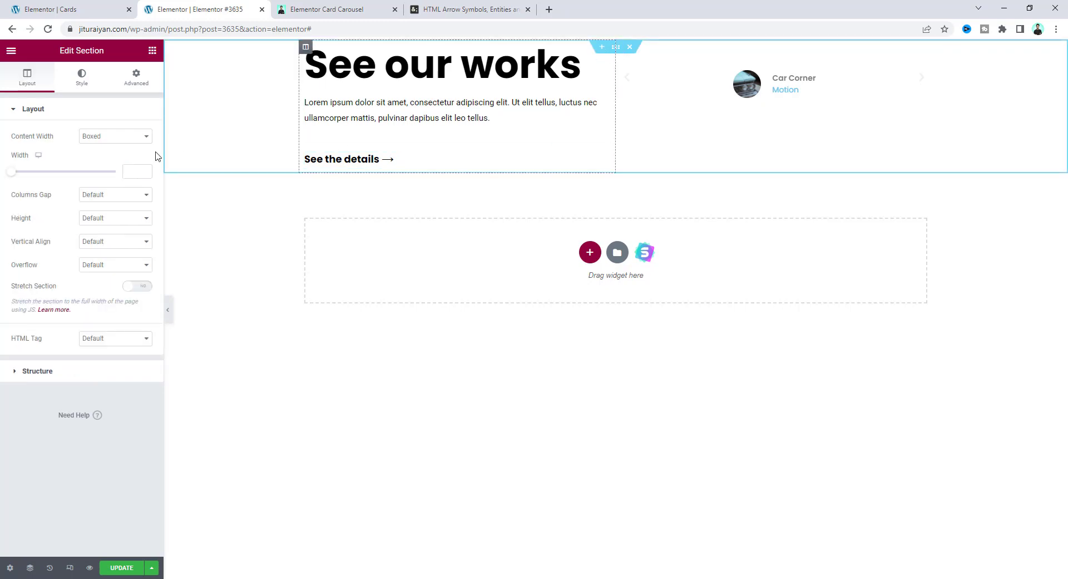
{"action": "left_click", "coordinate": [82, 76]}
{"action": "left_click", "coordinate": [100, 159]}
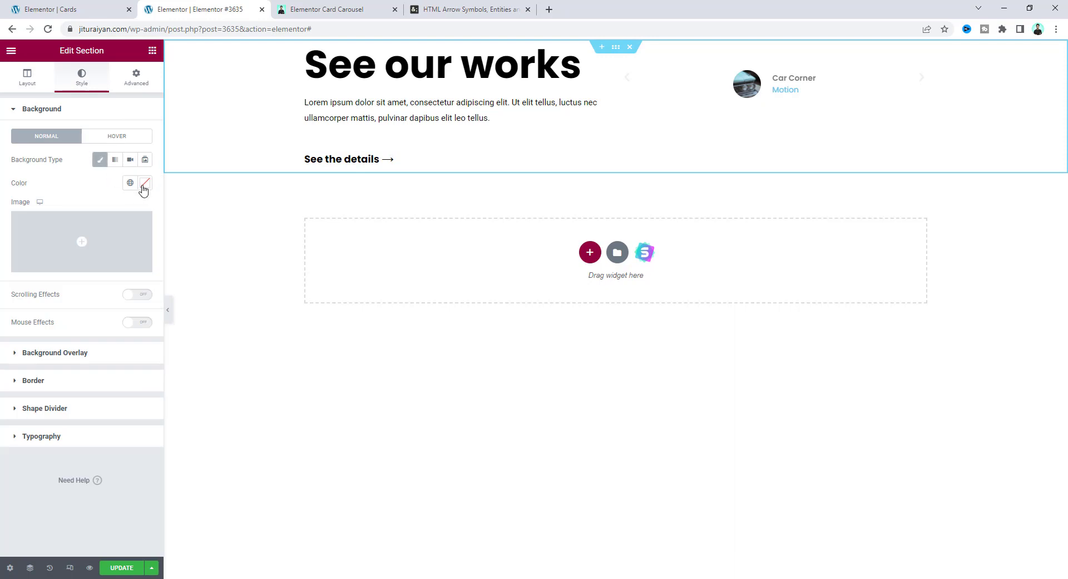
{"action": "left_click", "coordinate": [144, 183]}
{"action": "type", "text": "#000000"}
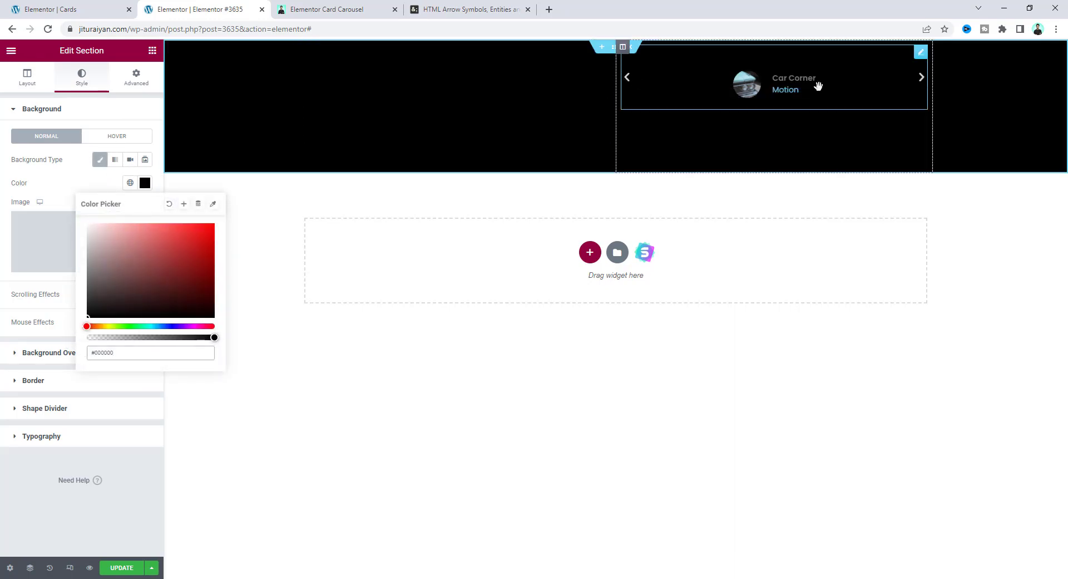
{"action": "left_click", "coordinate": [915, 74]}
{"action": "left_click", "coordinate": [169, 204]}
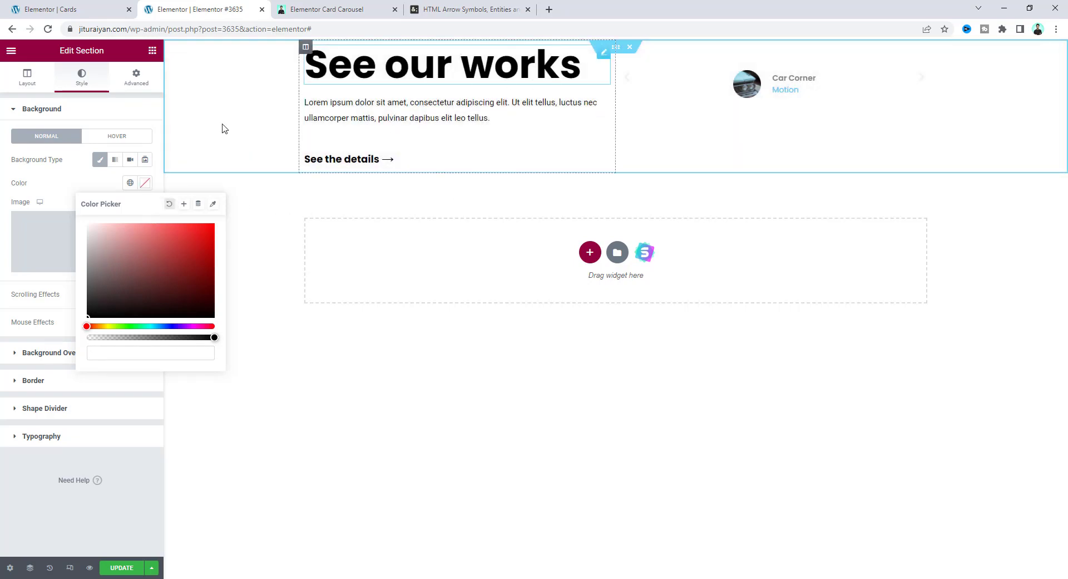
- Add a new button below "See the details" and replace its text with the left arrow symbol copied from the Toptal reference
{"action": "left_click", "coordinate": [152, 50]}
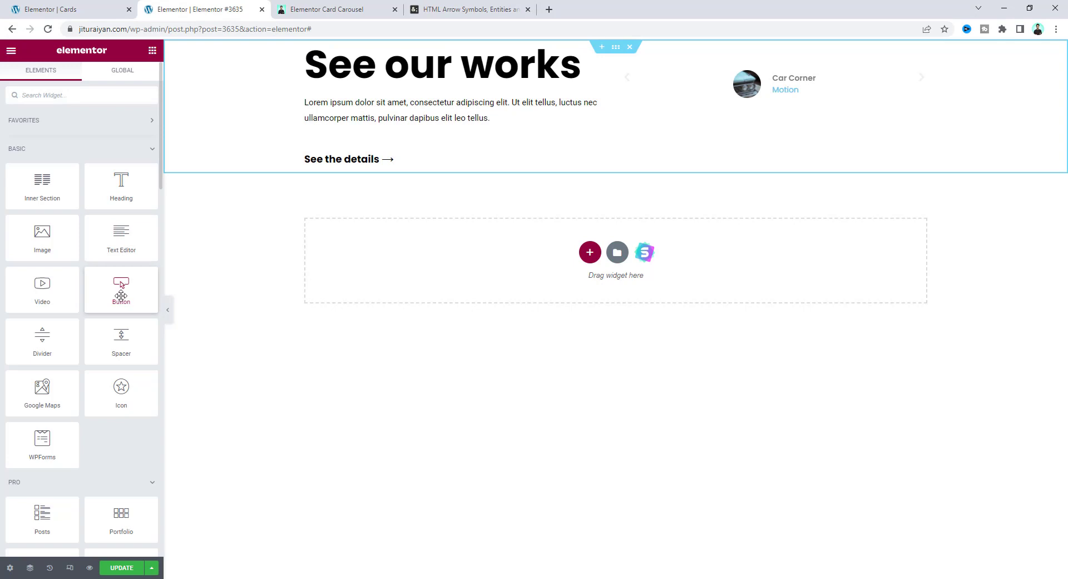
{"action": "left_click_drag", "start_coordinate": [121, 293], "coordinate": [349, 176]}
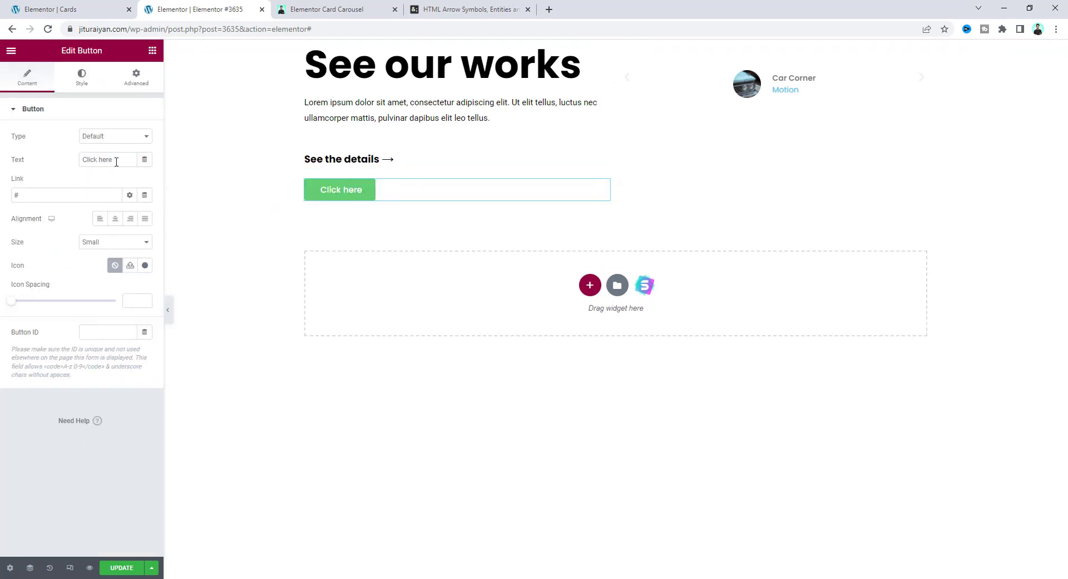
{"action": "left_click_drag", "start_coordinate": [117, 162], "coordinate": [49, 167]}
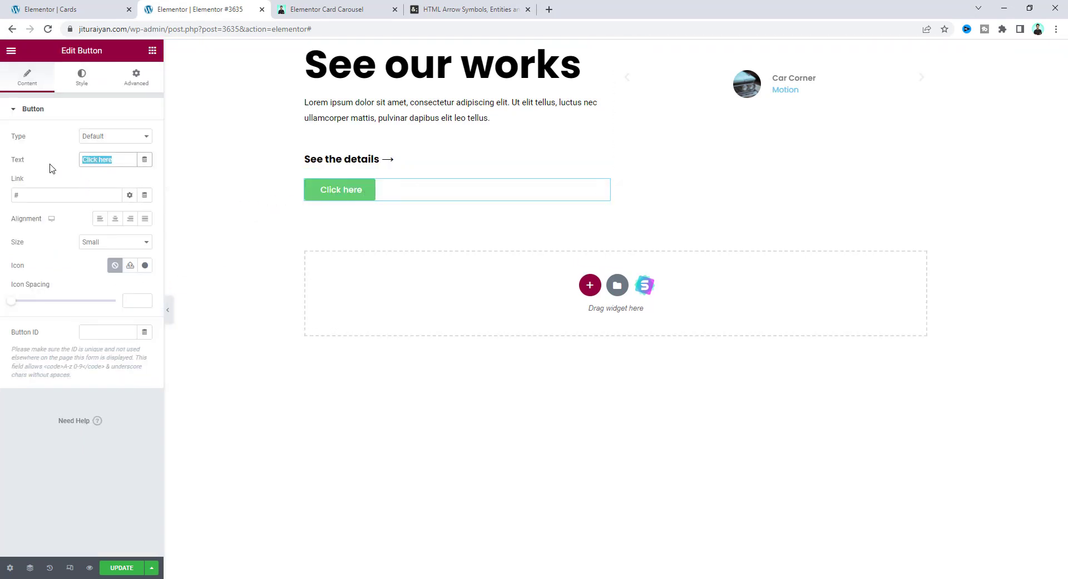
{"action": "left_click", "coordinate": [470, 9]}
{"action": "scroll", "coordinate": [765, 306], "scroll_direction": "up", "scroll_amount": 10}
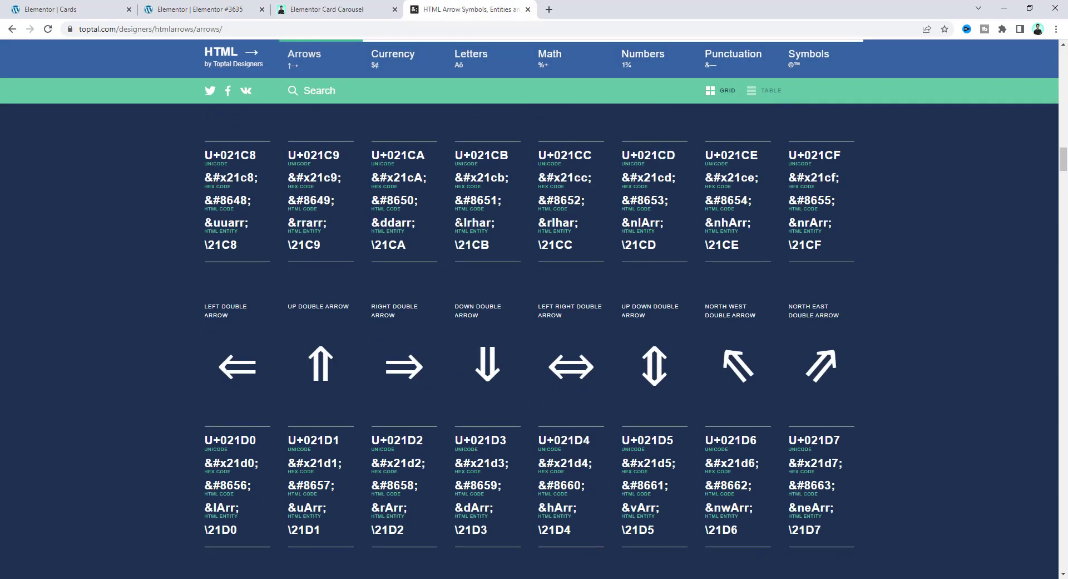
{"action": "scroll", "coordinate": [438, 271], "scroll_direction": "up", "scroll_amount": 20}
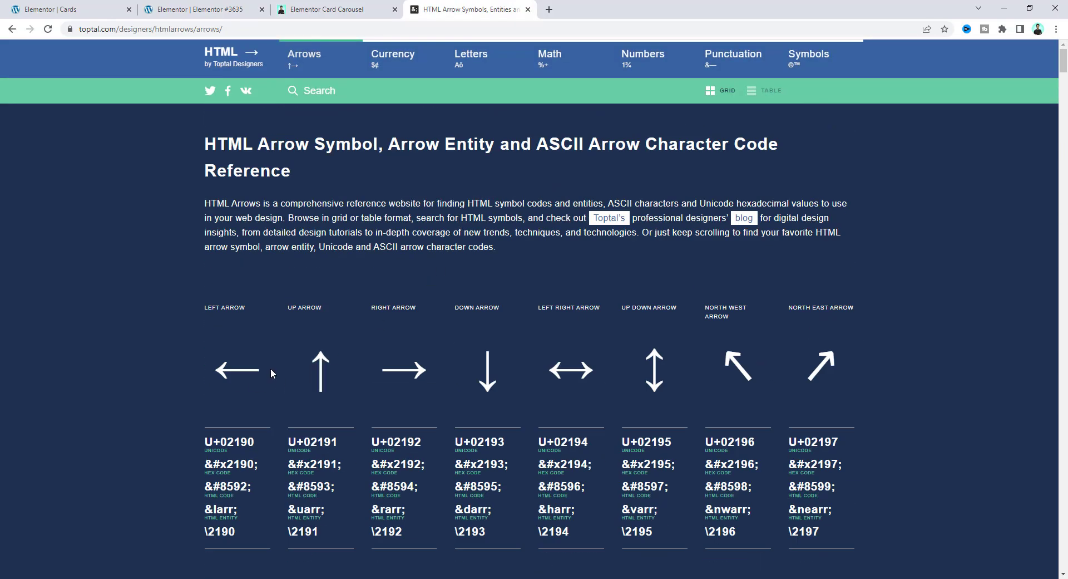
{"action": "key", "text": "ctrl+2"}
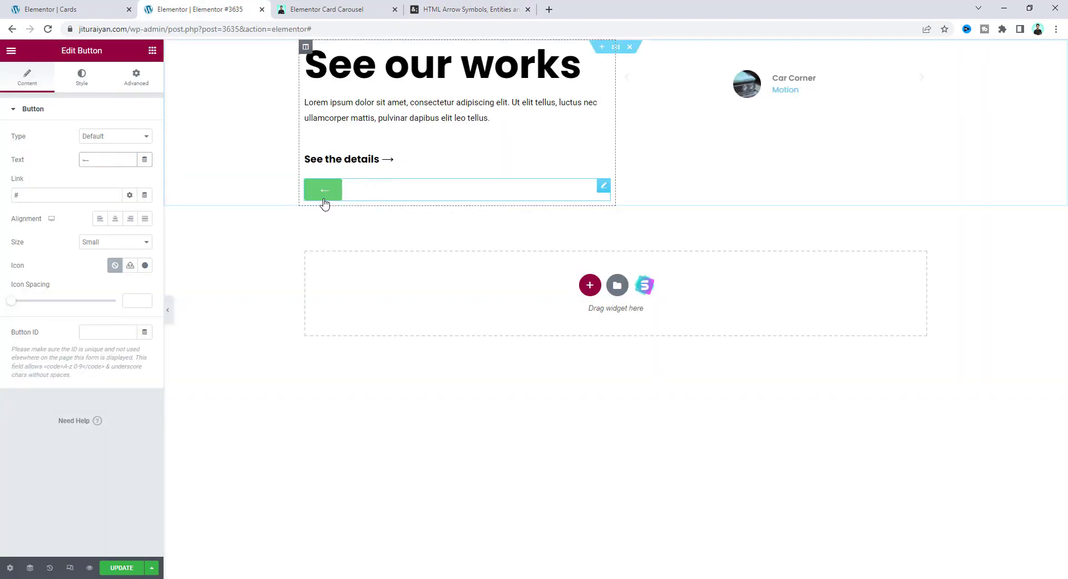
{"action": "type", "text": "←"}
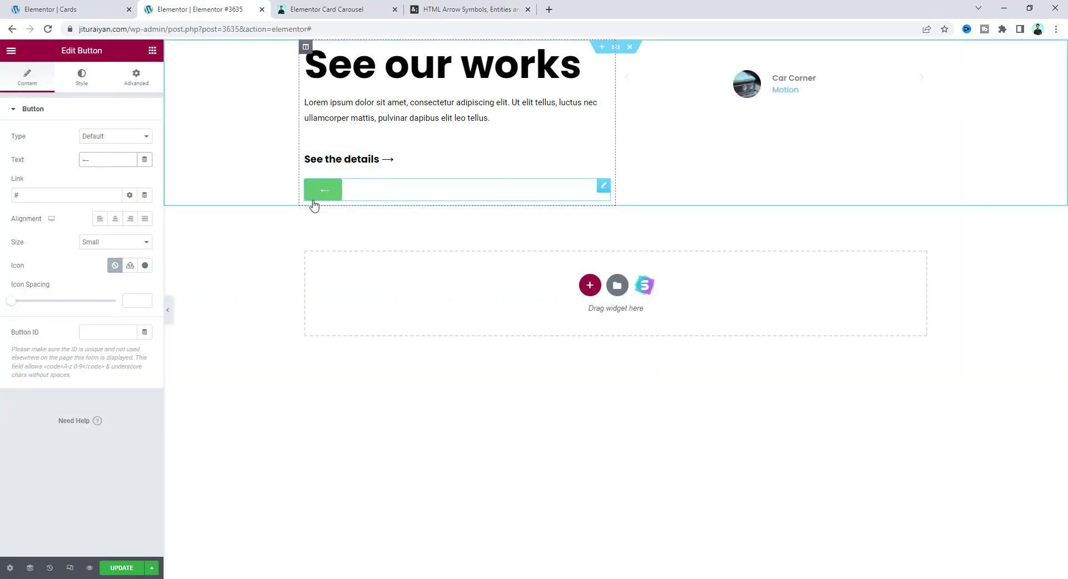
- Set the left-arrow button's icon spacing to 0 and make its background color fully transparent (#61CE7000)
{"action": "left_click", "coordinate": [157, 300]}
{"action": "type", "text": "0"}
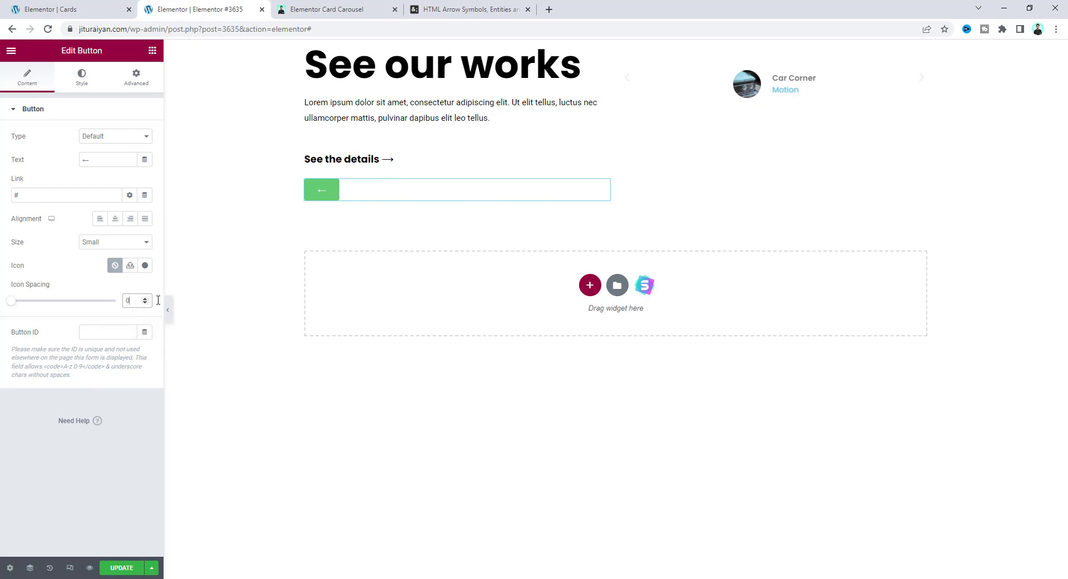
{"action": "left_click", "coordinate": [84, 76]}
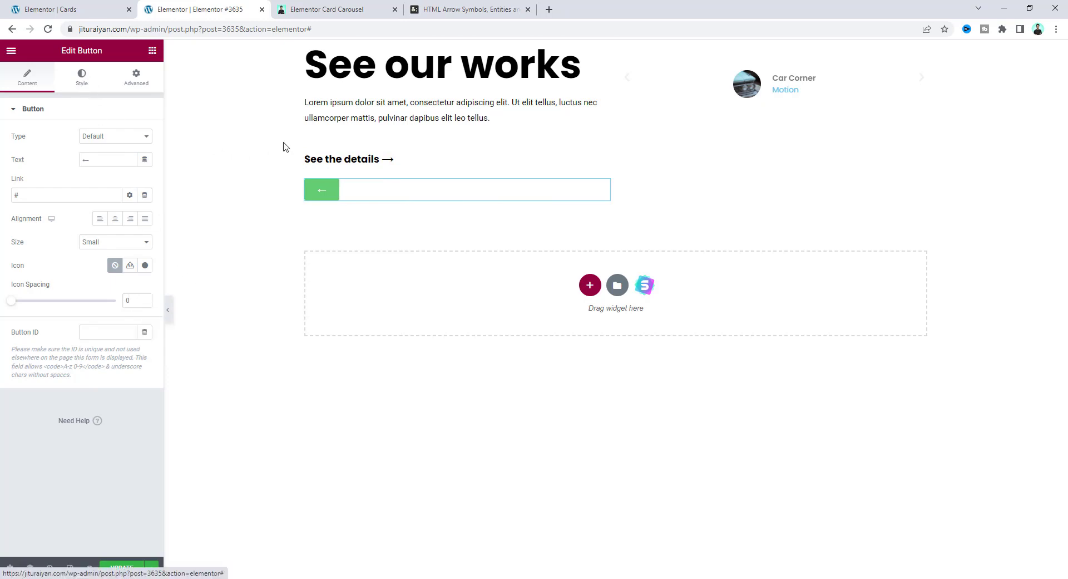
{"action": "left_click", "coordinate": [145, 255]}
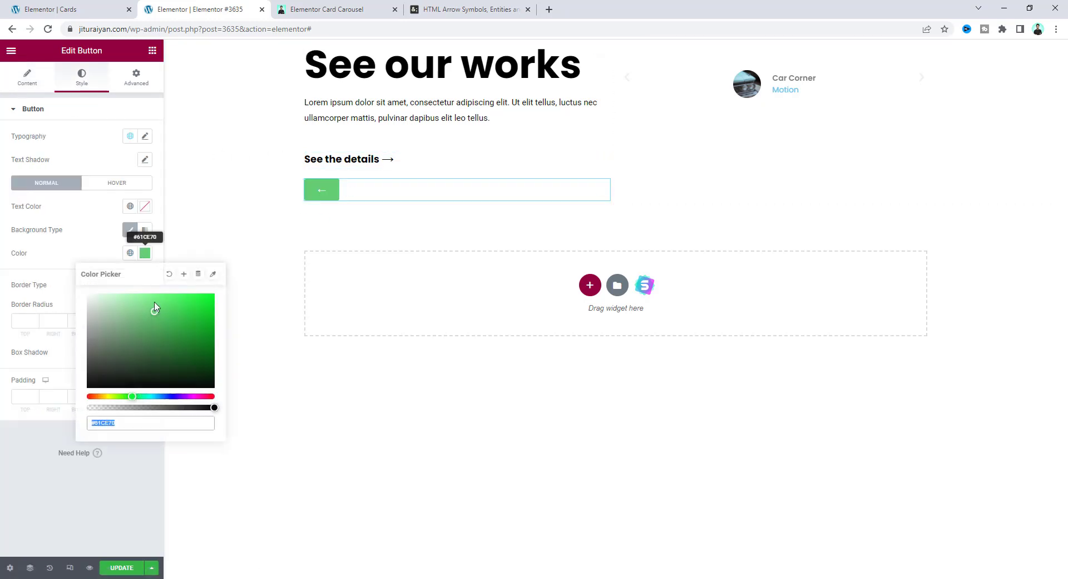
{"action": "left_click_drag", "start_coordinate": [213, 408], "coordinate": [54, 414]}
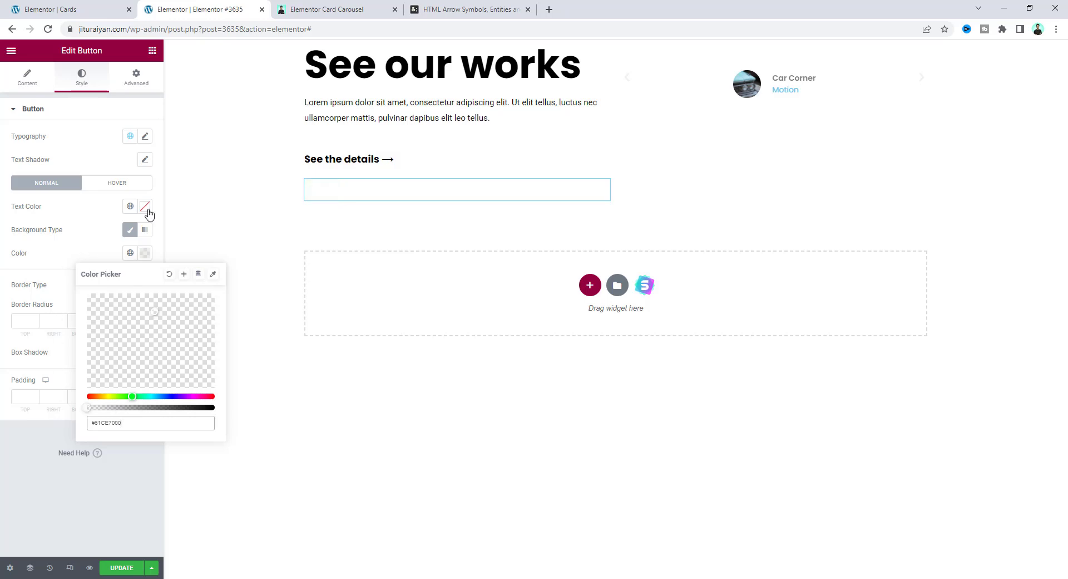
- Set the left-arrow button's text color to black and its typography size to 35 px
{"action": "left_click", "coordinate": [145, 206]}
{"action": "left_click_drag", "start_coordinate": [127, 315], "coordinate": [115, 323]}
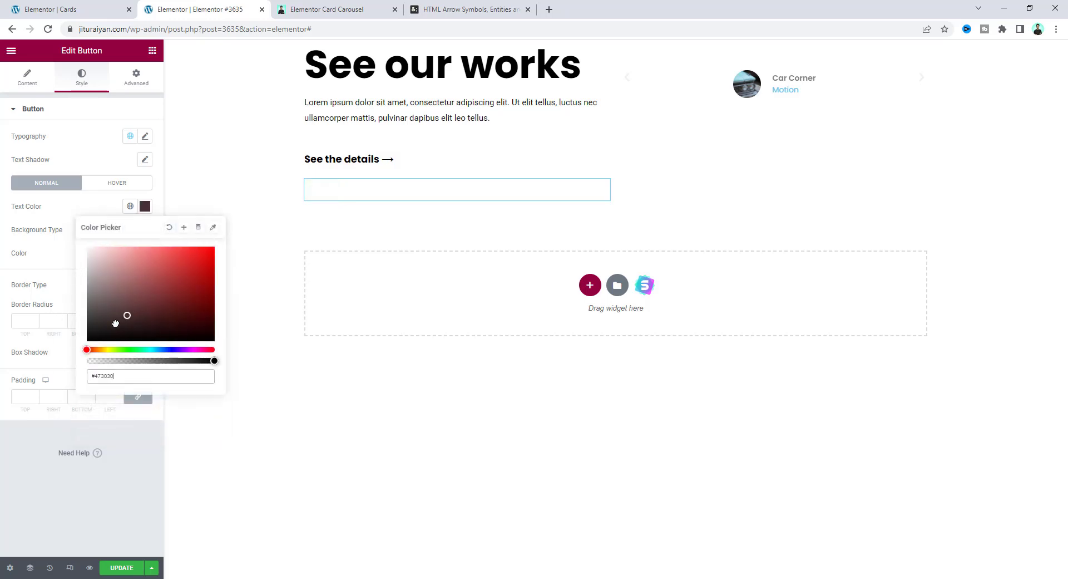
{"action": "left_click", "coordinate": [61, 287]}
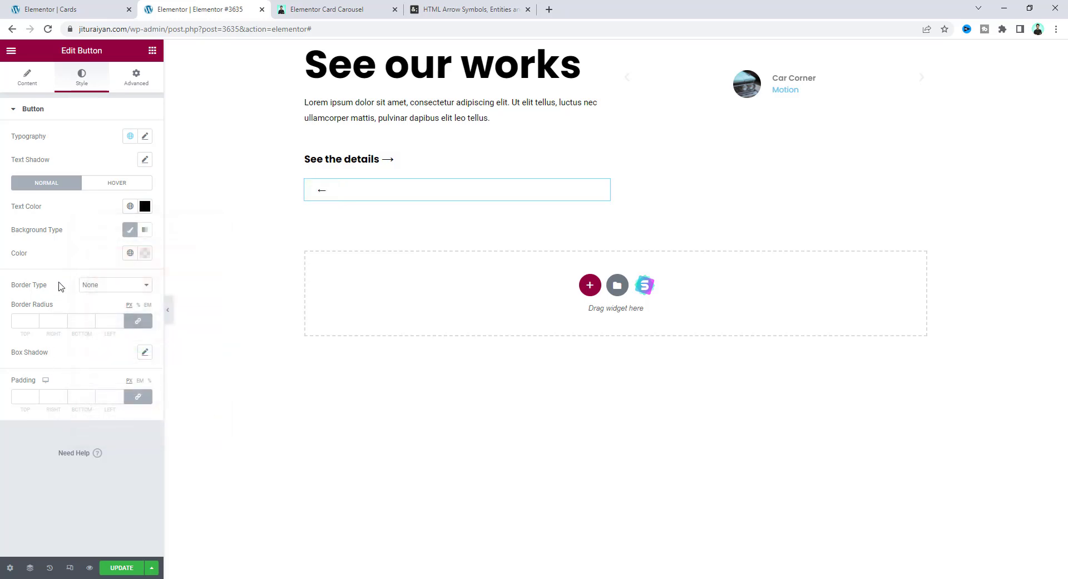
{"action": "left_click", "coordinate": [145, 138]}
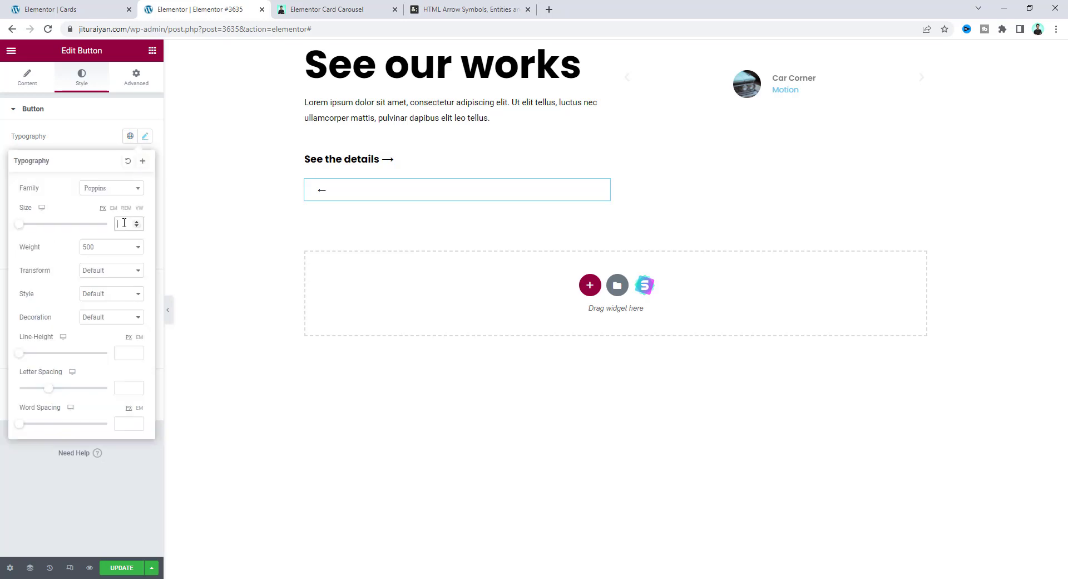
{"action": "left_click", "coordinate": [124, 222]}
{"action": "type", "text": "35"}
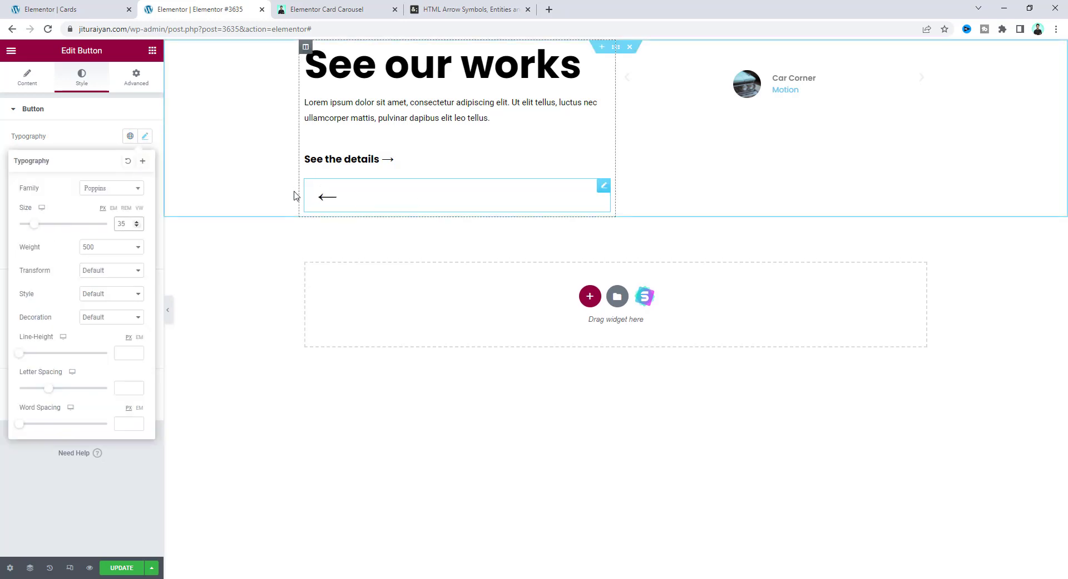
{"action": "left_click", "coordinate": [98, 144]}
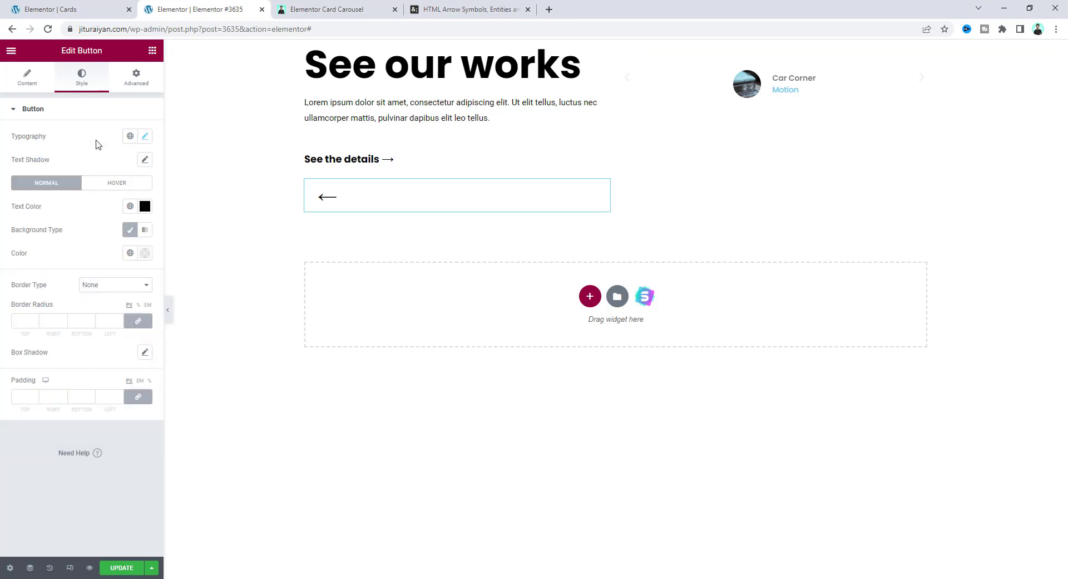
- Give the left-arrow button a solid border with a width of 2 on all sides
{"action": "left_click", "coordinate": [124, 284]}
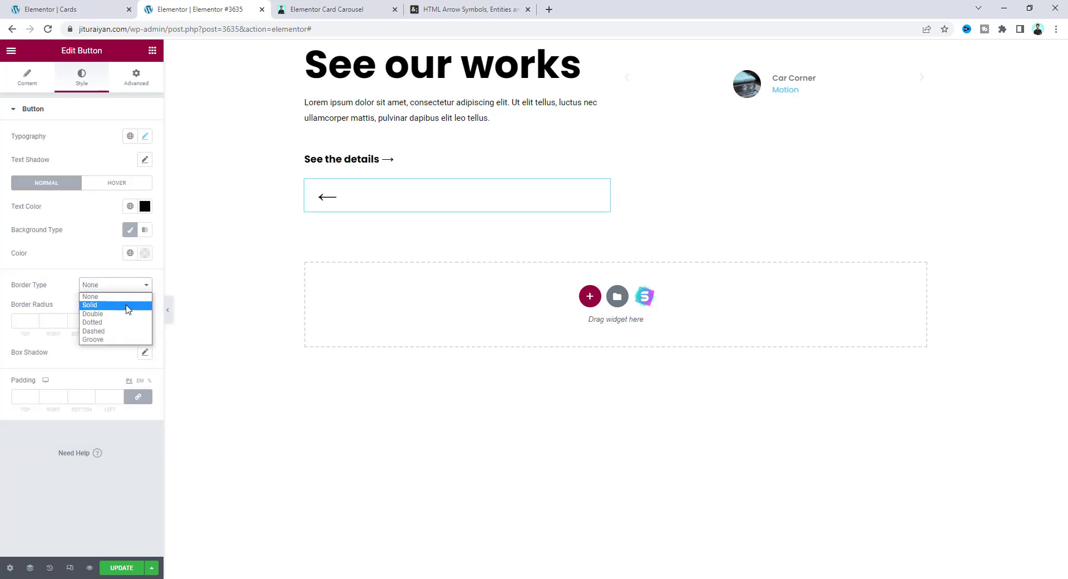
{"action": "left_click", "coordinate": [126, 308]}
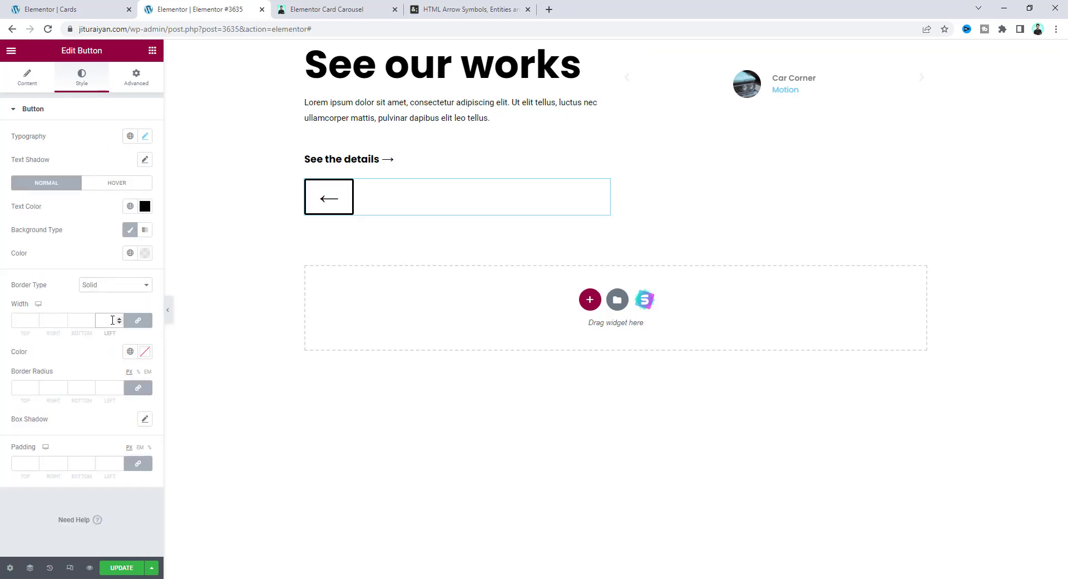
{"action": "left_click", "coordinate": [113, 320]}
{"action": "type", "text": "2"}
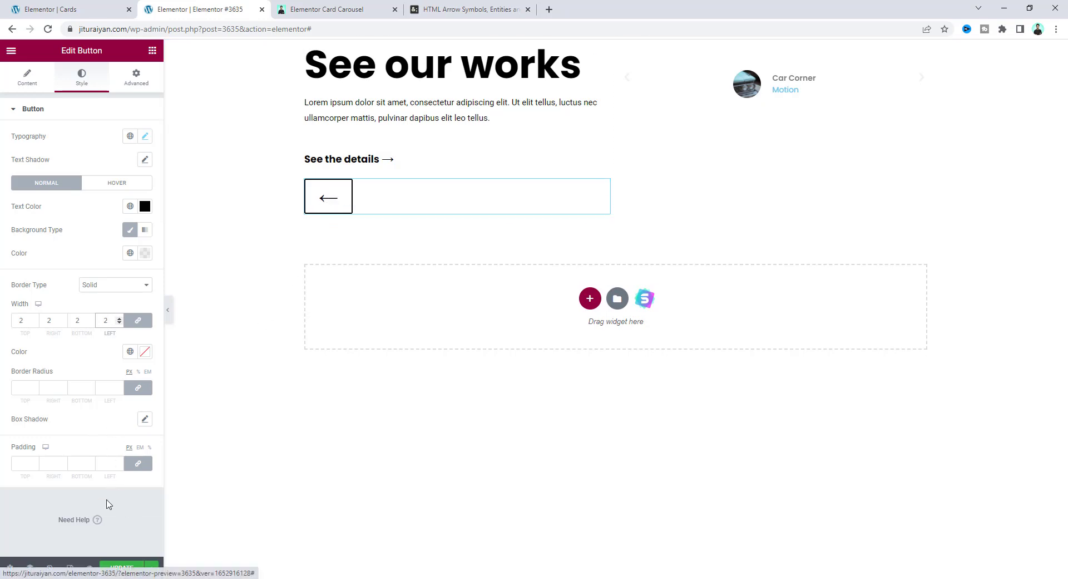
- Set the left-arrow button's padding to 0 px top, 6 px bottom, and 12 px on the left and right
{"action": "left_click", "coordinate": [110, 464]}
{"action": "type", "text": "12"}
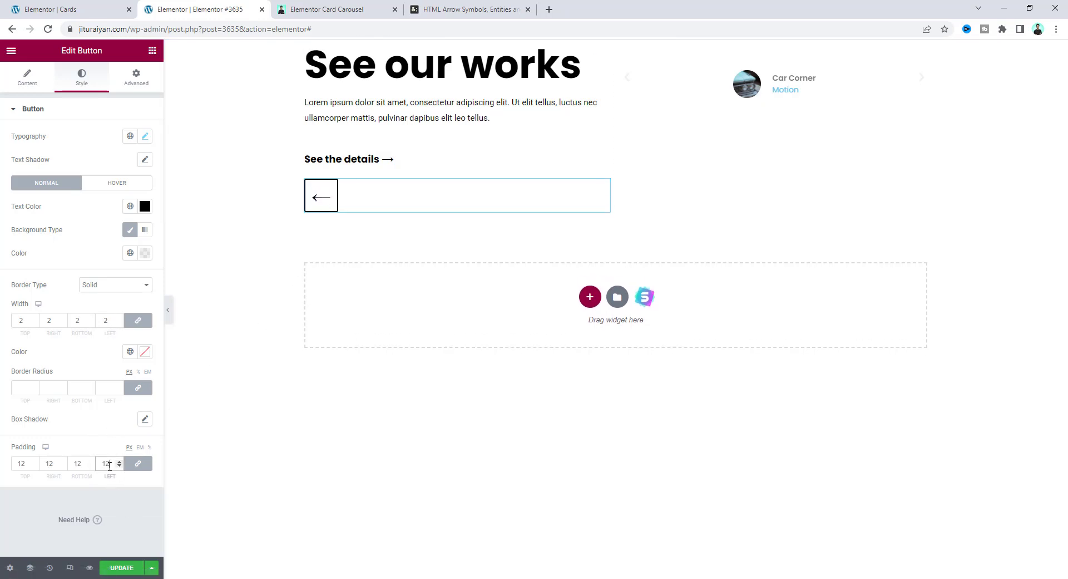
{"action": "left_click", "coordinate": [137, 465]}
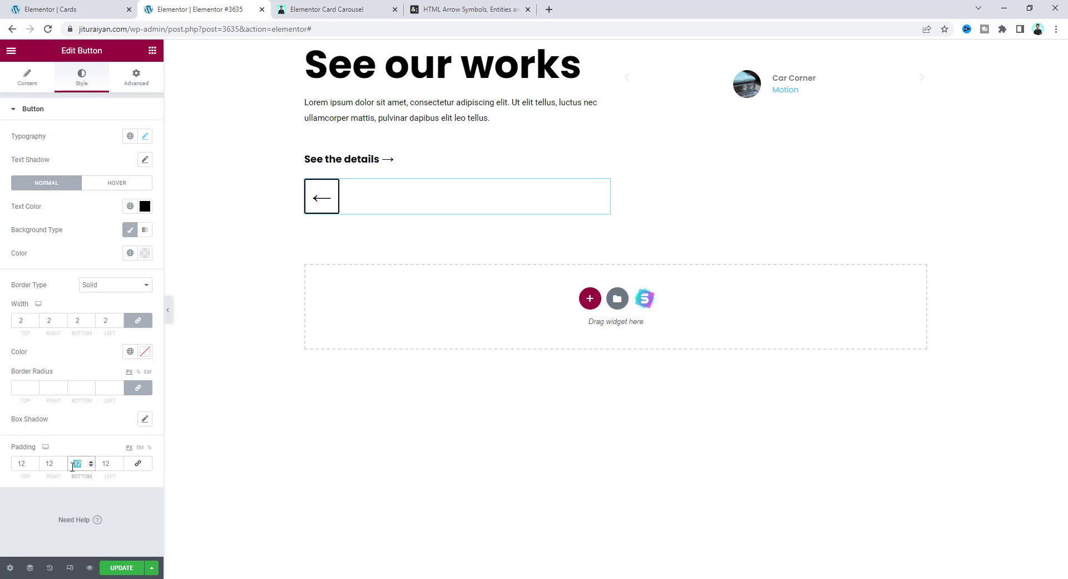
{"action": "type", "text": "6"}
{"action": "double_click", "coordinate": [29, 465]}
{"action": "type", "text": "0"}
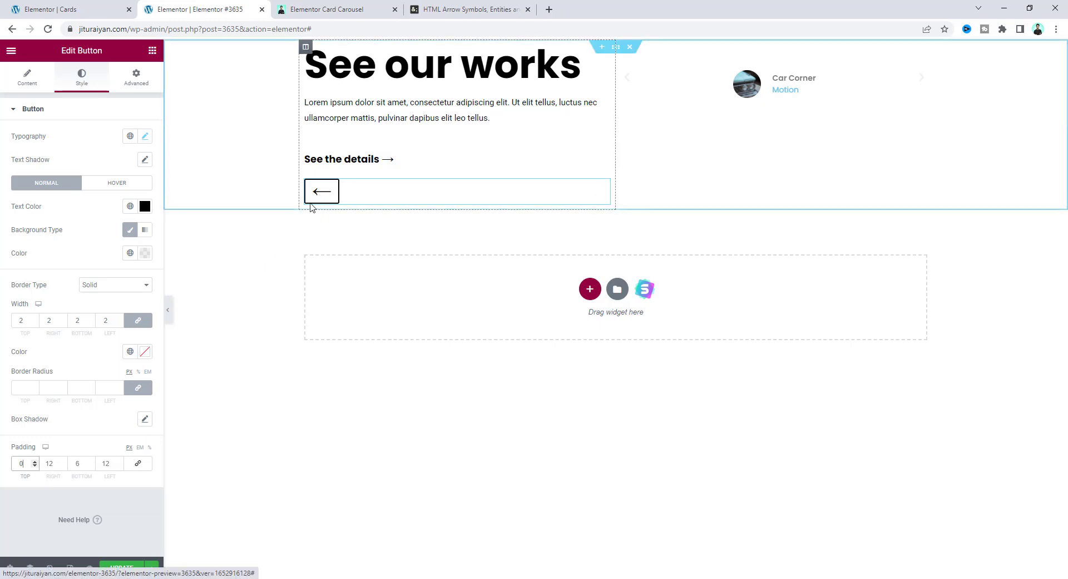
- Set the left-arrow button's hover text color to white
{"action": "left_click", "coordinate": [130, 186]}
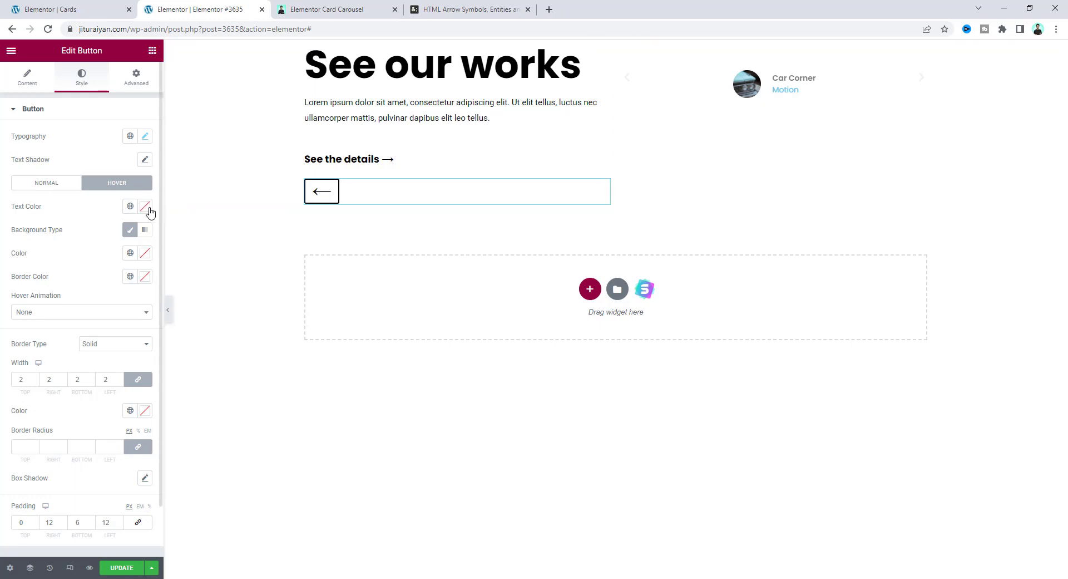
{"action": "left_click", "coordinate": [146, 207]}
{"action": "left_click_drag", "start_coordinate": [125, 269], "coordinate": [82, 248]}
{"action": "left_click", "coordinate": [102, 249]}
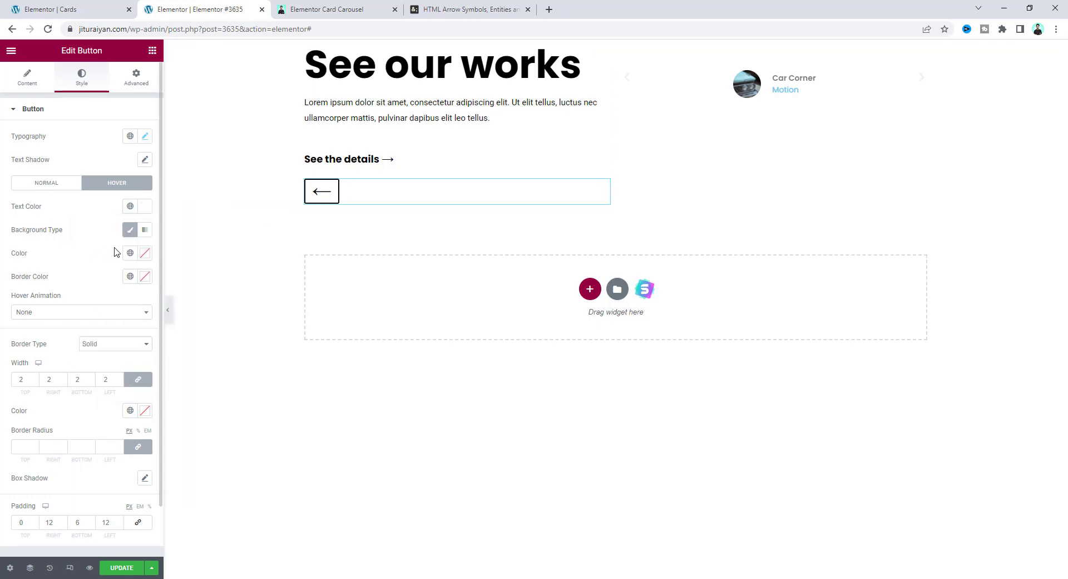
- Make the left-arrow button's background color and border color black (#000000) in its hover state
{"action": "left_click", "coordinate": [144, 252]}
{"action": "left_click", "coordinate": [98, 373]}
{"action": "left_click", "coordinate": [298, 222]}
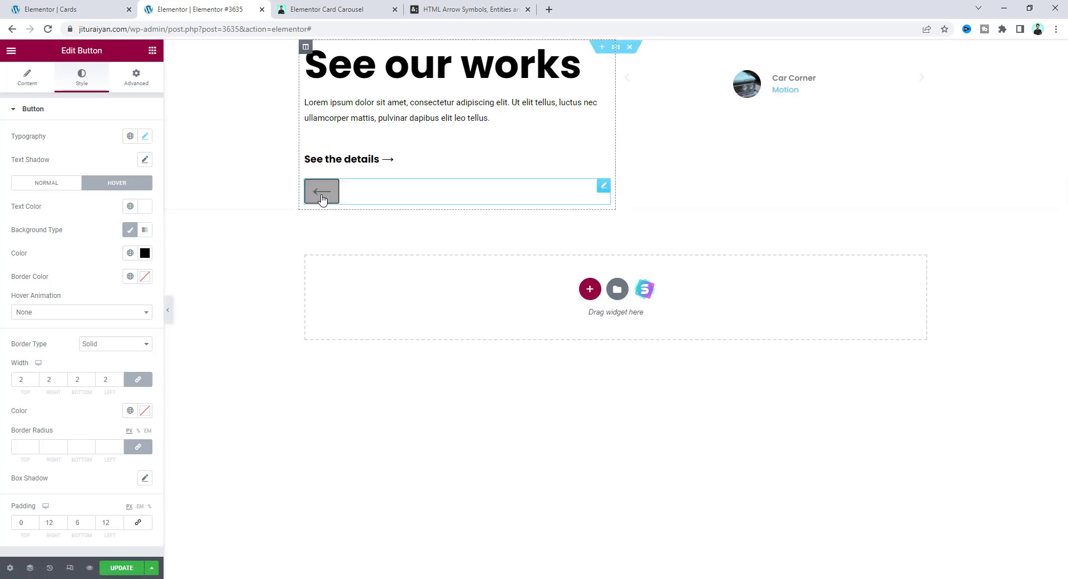
{"action": "left_click", "coordinate": [144, 276]}
{"action": "left_click", "coordinate": [87, 410]}
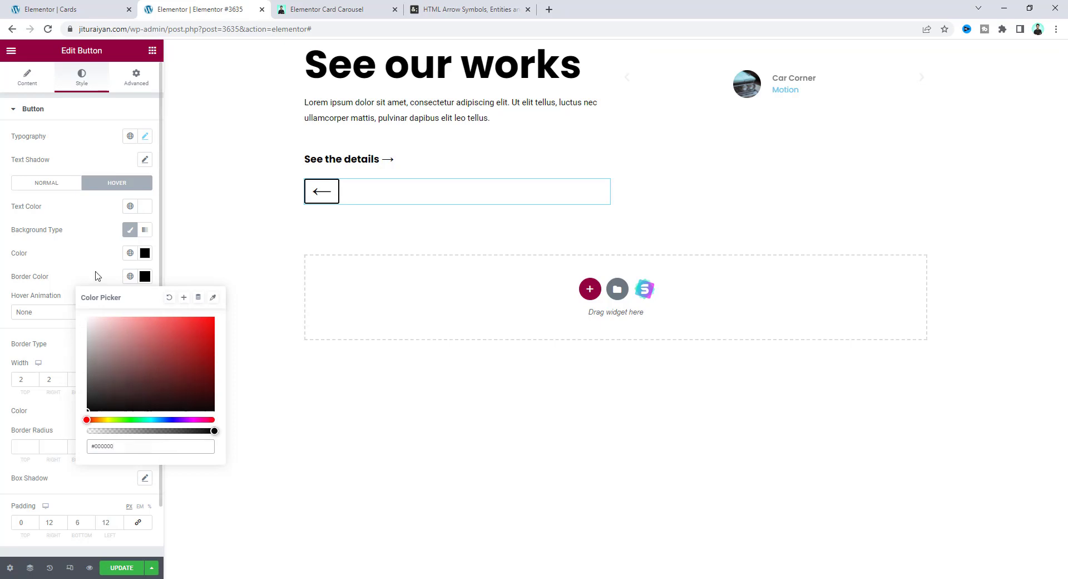
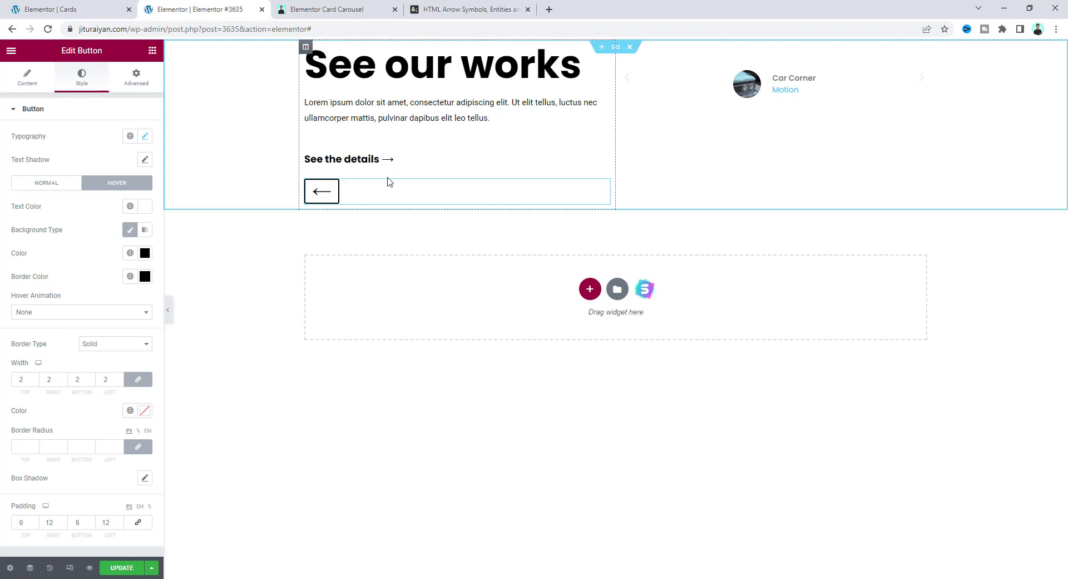
- Set the left-arrow button's layout width to Inline (auto)
{"action": "left_click", "coordinate": [72, 184]}
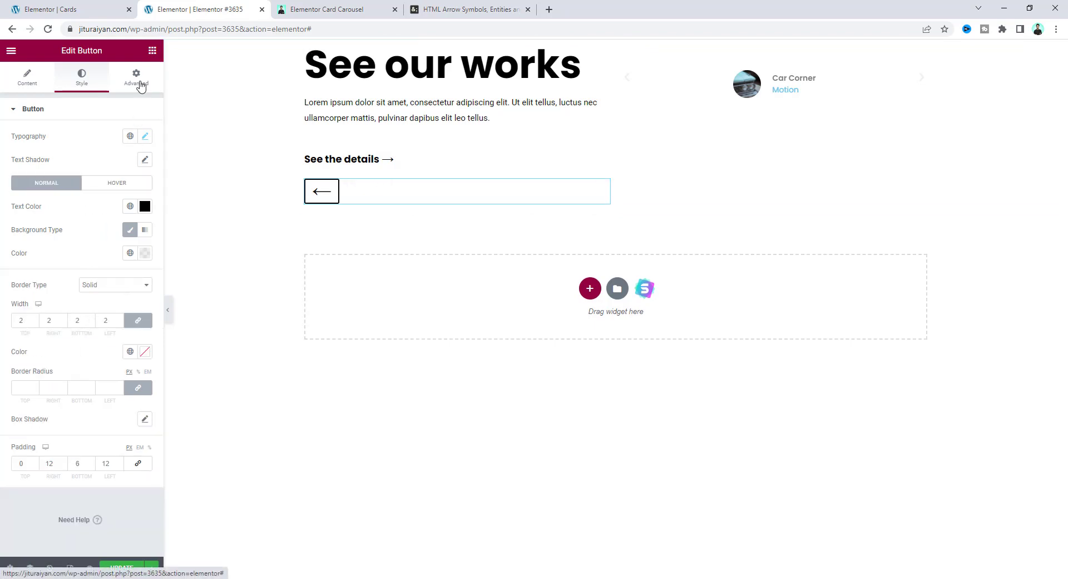
{"action": "left_click", "coordinate": [139, 81]}
{"action": "left_click", "coordinate": [139, 225]}
{"action": "left_click", "coordinate": [132, 257]}
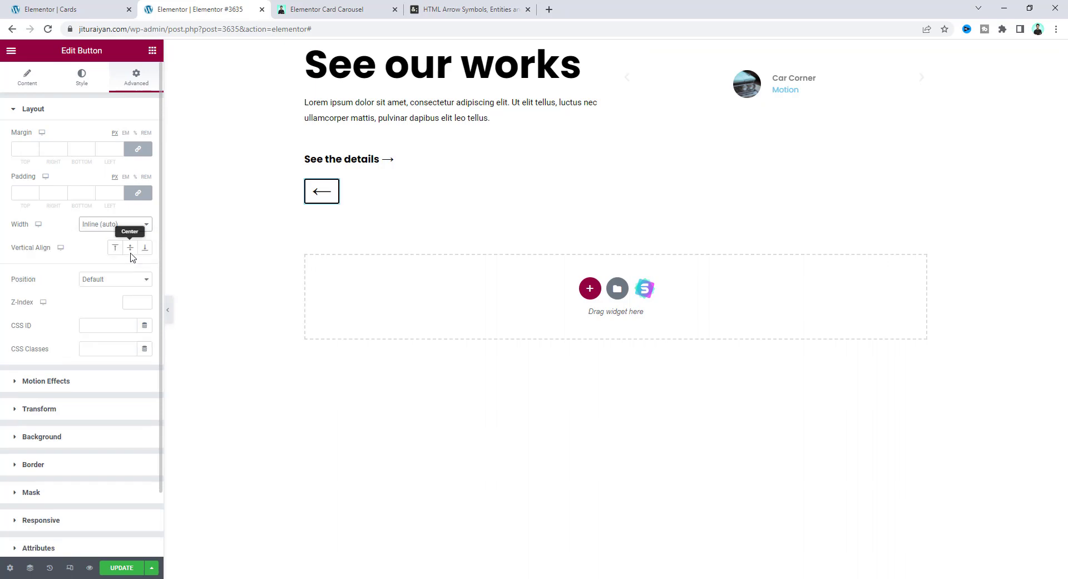
- Duplicate the left-arrow button and change the copy's text to the right arrow symbol →
{"action": "right_click", "coordinate": [324, 190]}
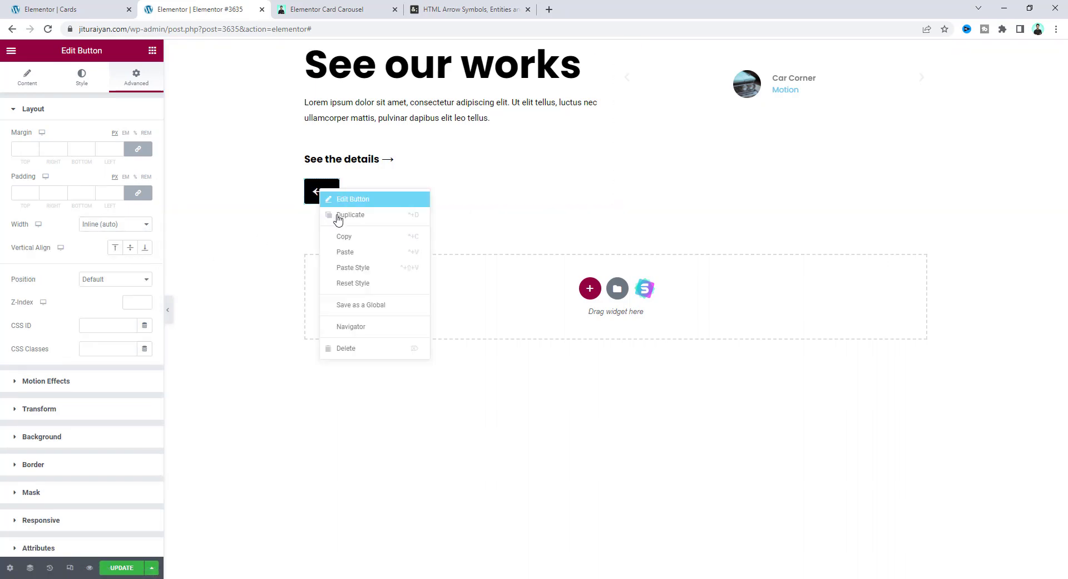
{"action": "left_click", "coordinate": [337, 218]}
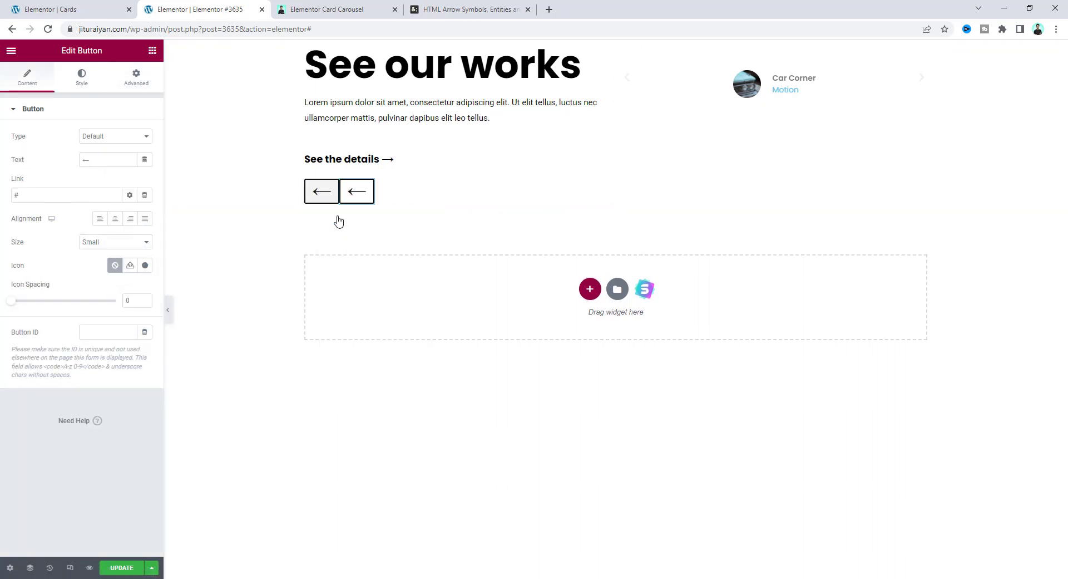
{"action": "left_click", "coordinate": [435, 7]}
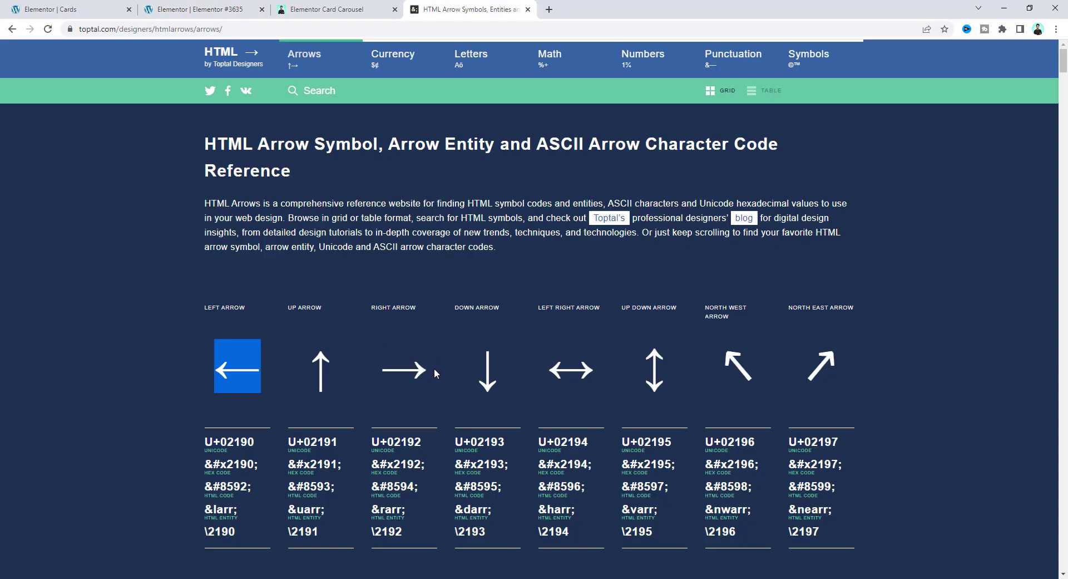
{"action": "left_click", "coordinate": [200, 9]}
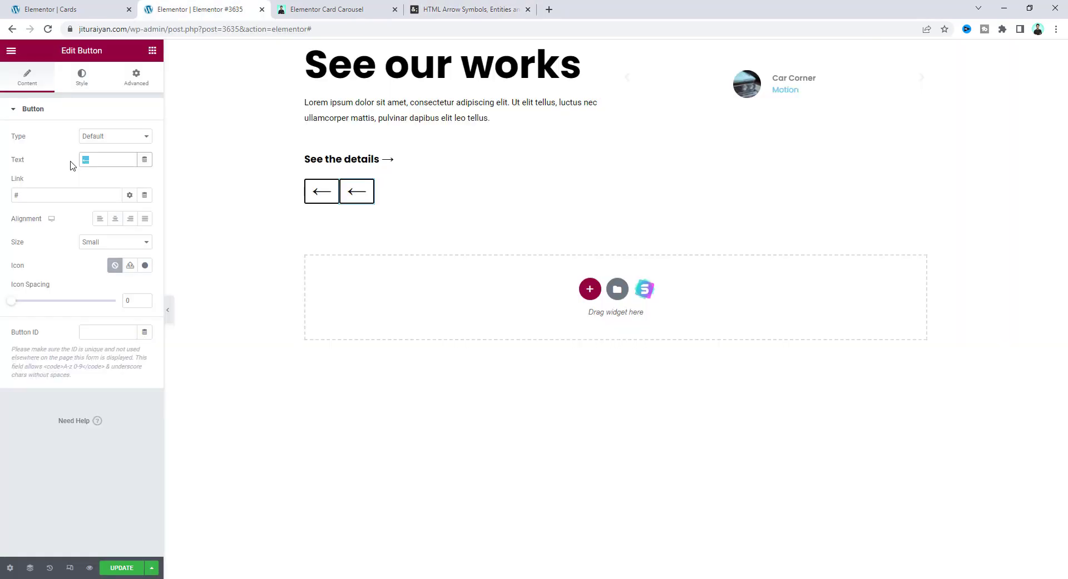
{"action": "type", "text": "→"}
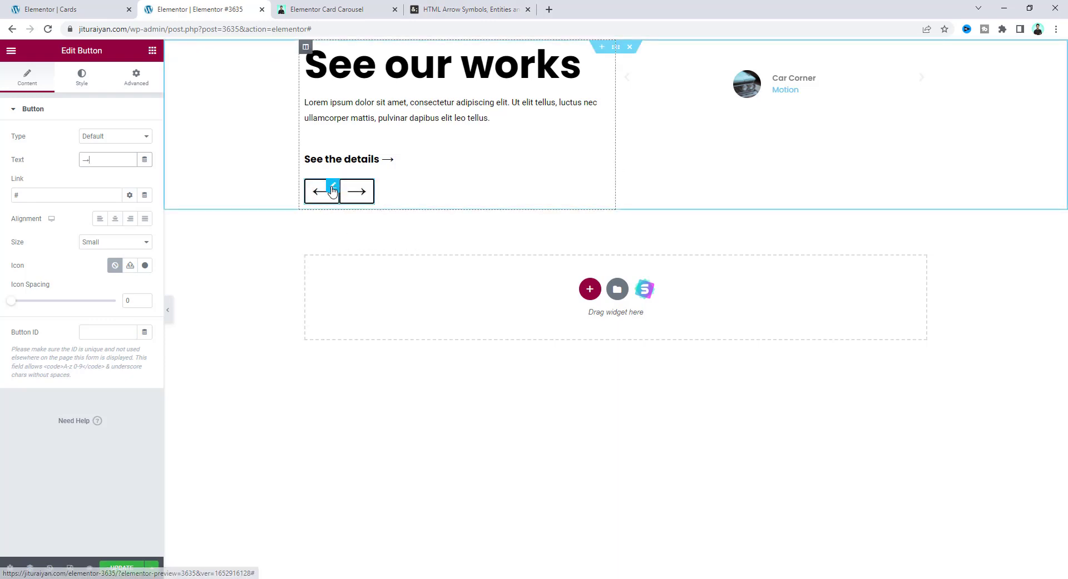
- Unlink the left-arrow button's margins and set its right margin to 10 px
{"action": "left_click", "coordinate": [334, 188]}
{"action": "left_click", "coordinate": [136, 77]}
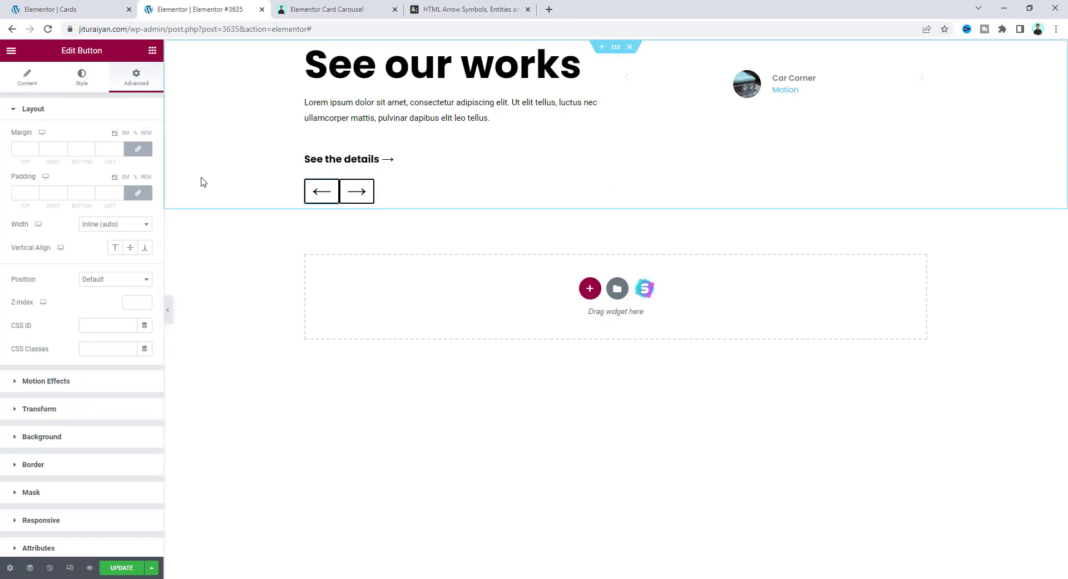
{"action": "left_click", "coordinate": [138, 150]}
{"action": "left_click", "coordinate": [49, 149]}
{"action": "type", "text": "10"}
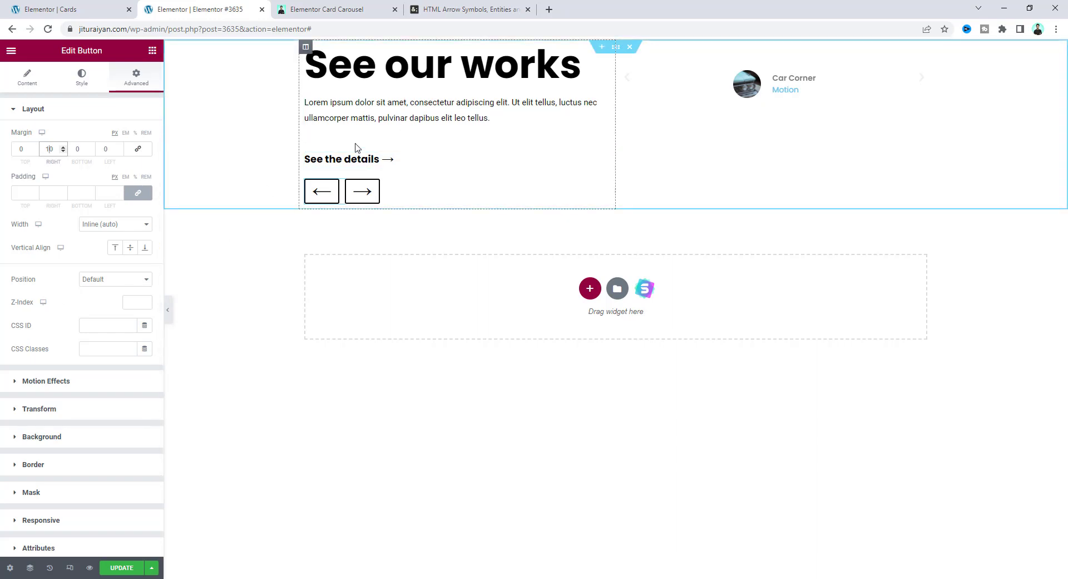
- Unlink the "See the details" button's margins and set them to -25 px top and 15 px bottom
{"action": "left_click", "coordinate": [346, 162]}
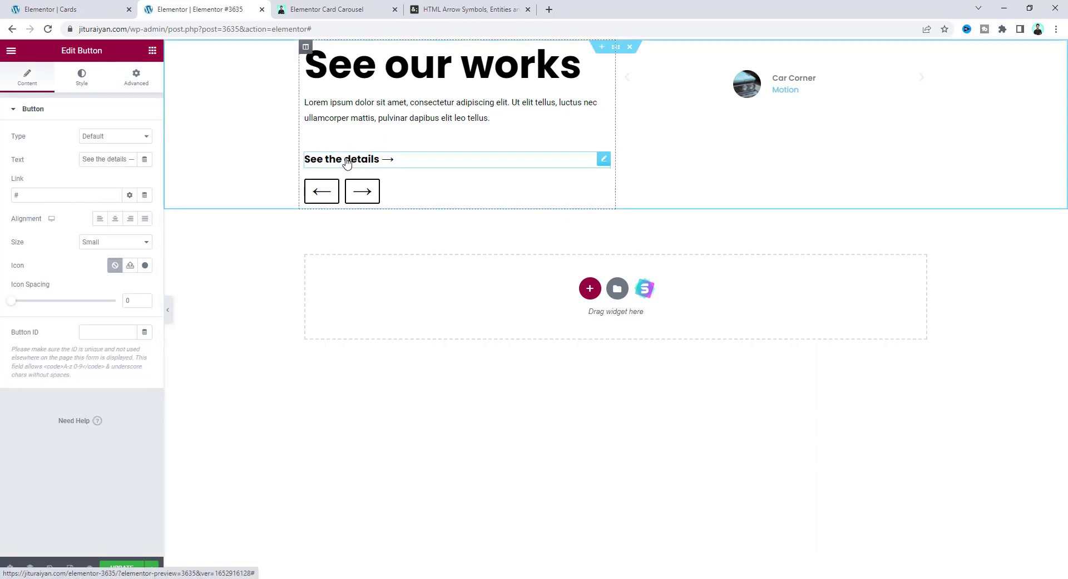
{"action": "left_click", "coordinate": [137, 77]}
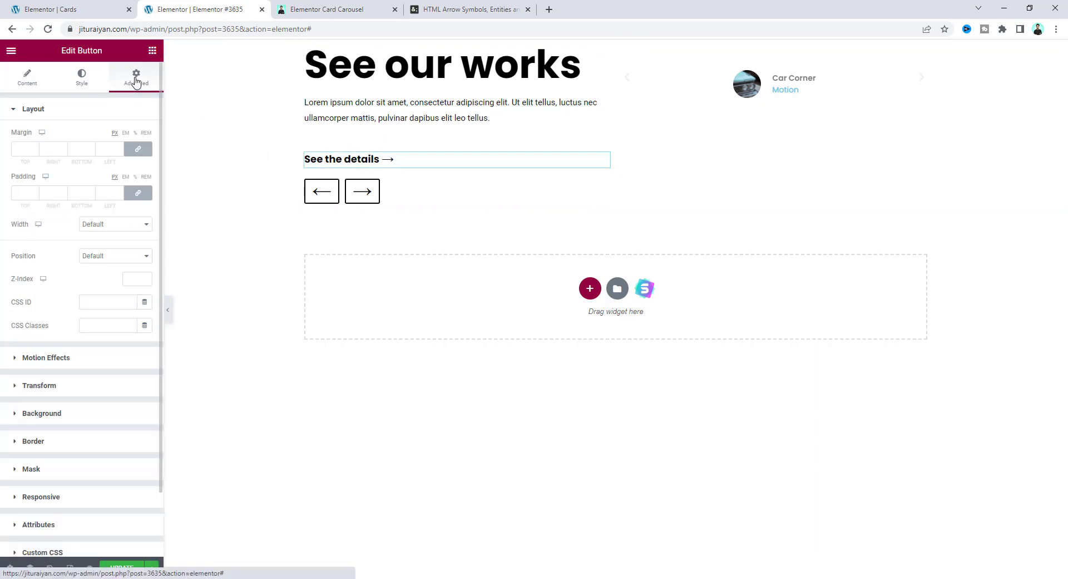
{"action": "left_click", "coordinate": [138, 149]}
{"action": "left_click", "coordinate": [22, 150]}
{"action": "type", "text": "25"}
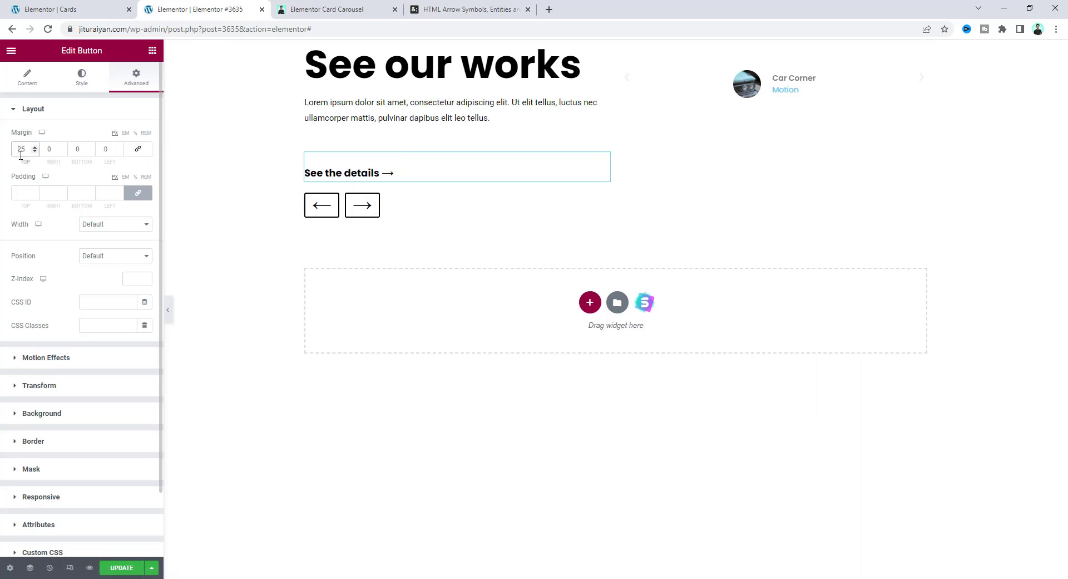
{"action": "key", "text": "Home"}
{"action": "type", "text": "-"}
{"action": "key", "text": "Tab"}
{"action": "key", "text": "Tab"}
{"action": "type", "text": "15"}
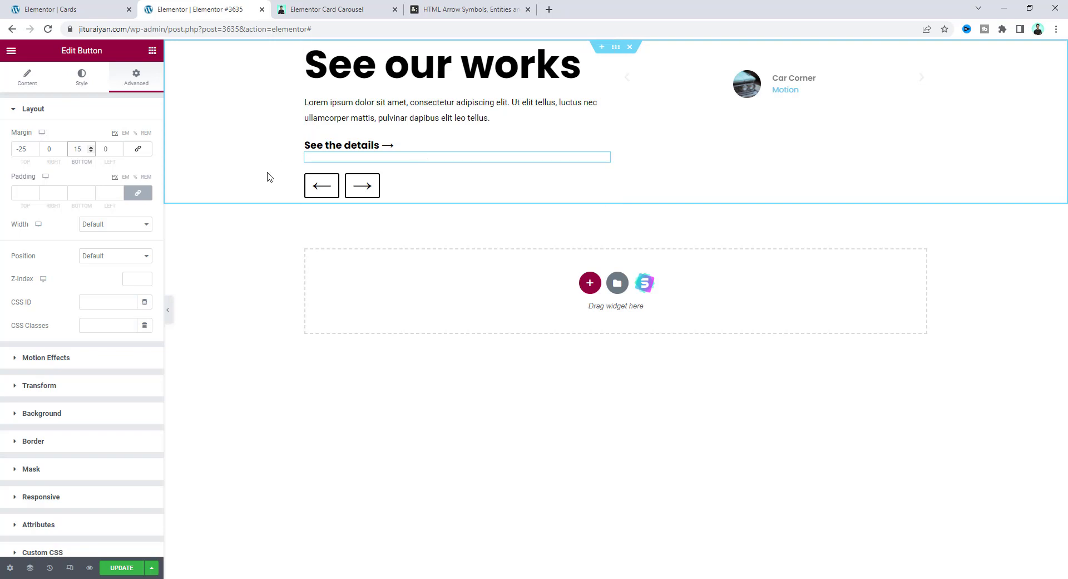
- Set the width of the column containing the "See our works" heading to 32%
{"action": "left_click", "coordinate": [305, 47]}
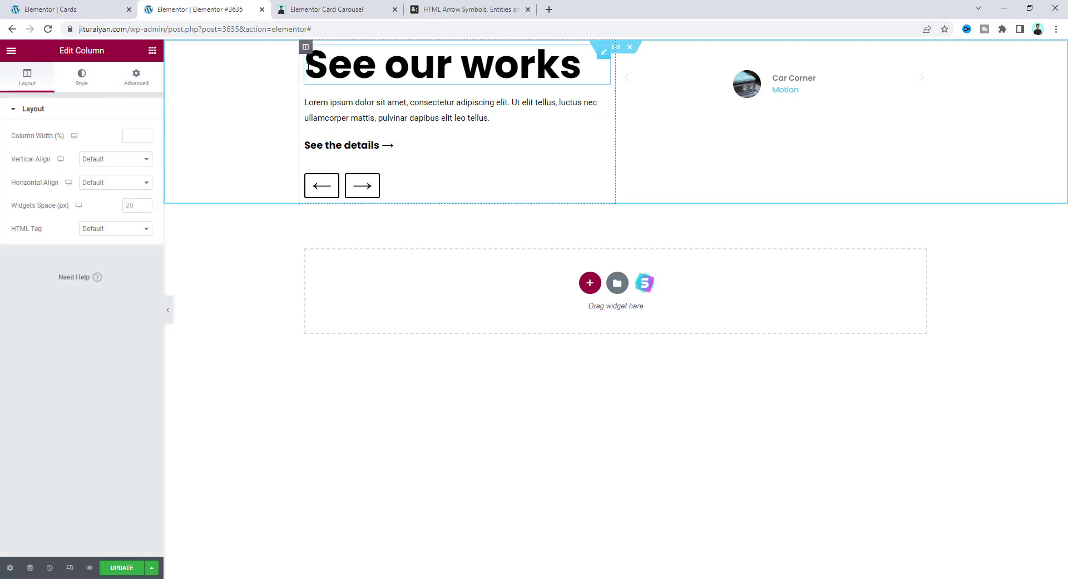
{"action": "left_click", "coordinate": [135, 136]}
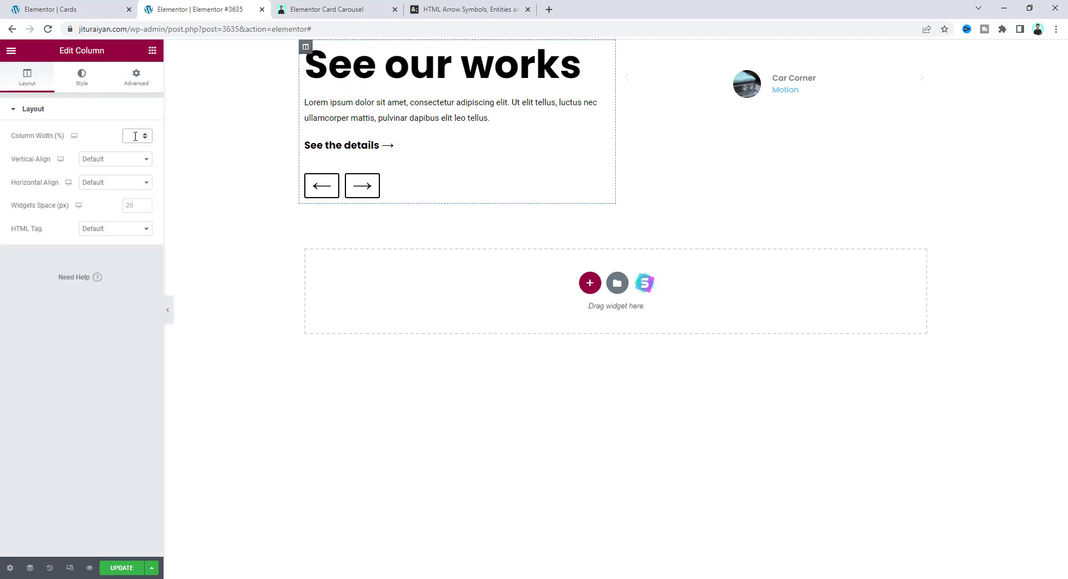
{"action": "type", "text": "30"}
{"action": "key", "text": "BackSpace"}
{"action": "type", "text": "2"}
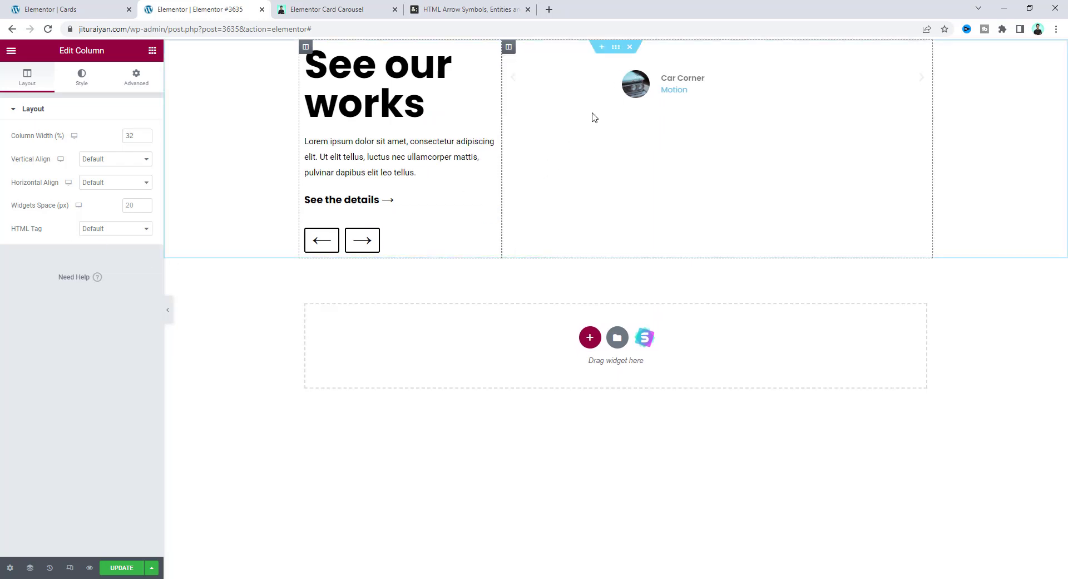
- Set the height of the whole section to Fit To Screen
{"action": "left_click", "coordinate": [631, 69]}
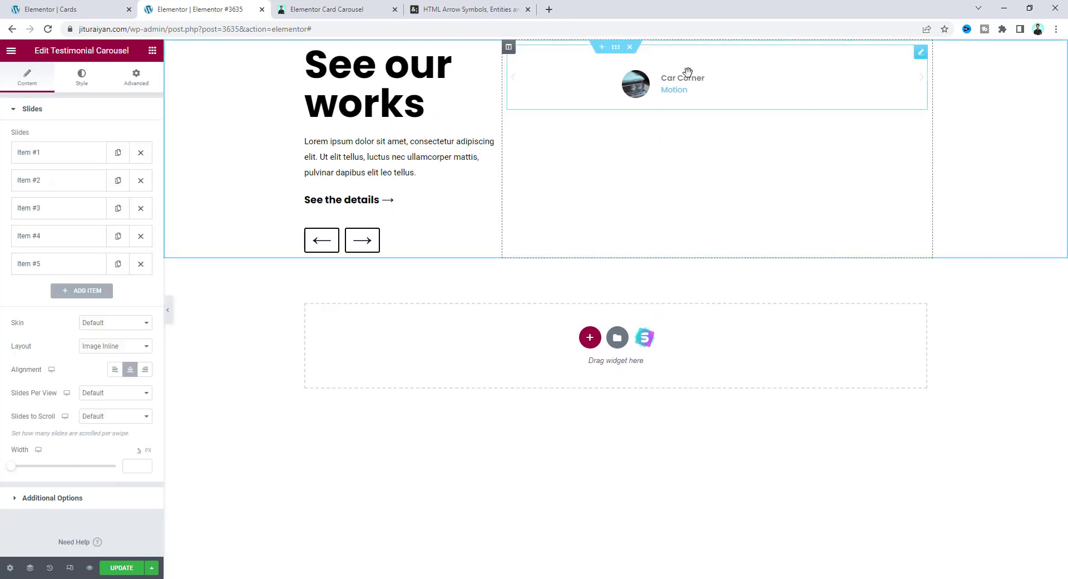
{"action": "left_click", "coordinate": [616, 48]}
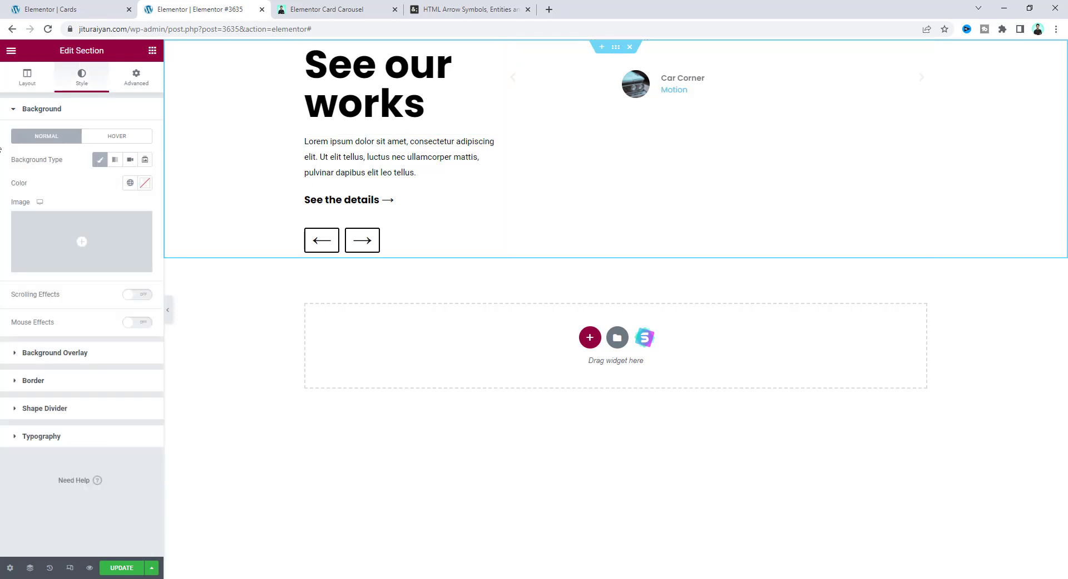
{"action": "left_click", "coordinate": [25, 81]}
{"action": "left_click", "coordinate": [96, 223]}
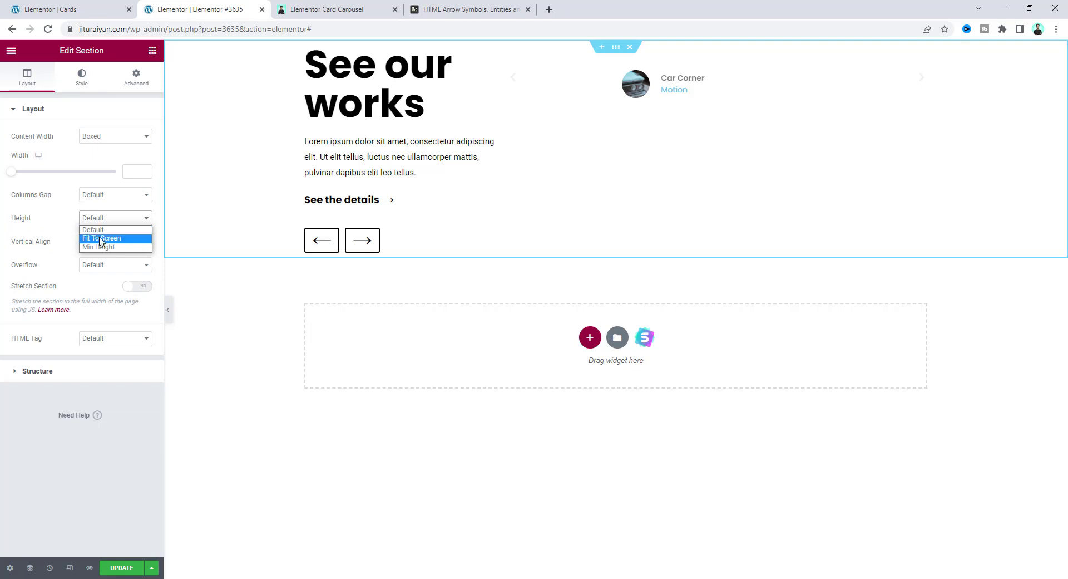
{"action": "left_click", "coordinate": [101, 239]}
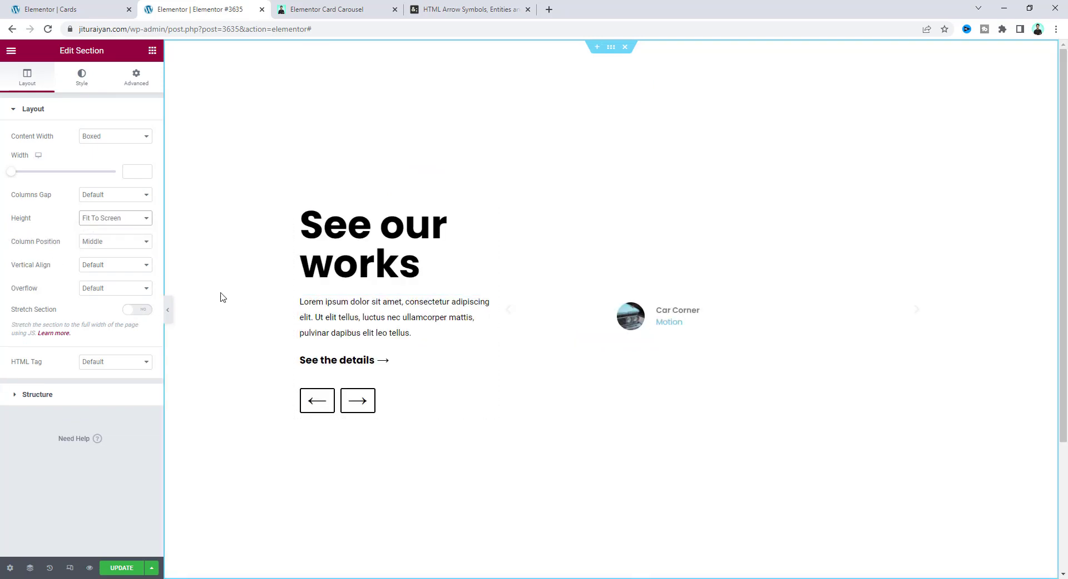
- Configure the Testimonial Carousel to show 3 slides per view with a width of 1200 px
{"action": "left_click", "coordinate": [810, 281]}
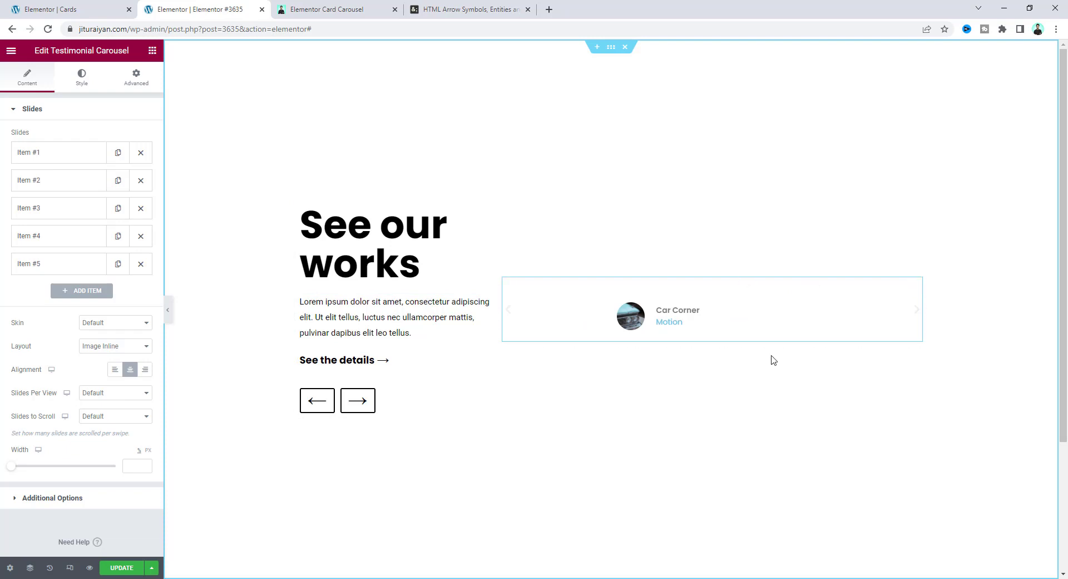
{"action": "left_click", "coordinate": [130, 394]}
{"action": "left_click", "coordinate": [132, 422]}
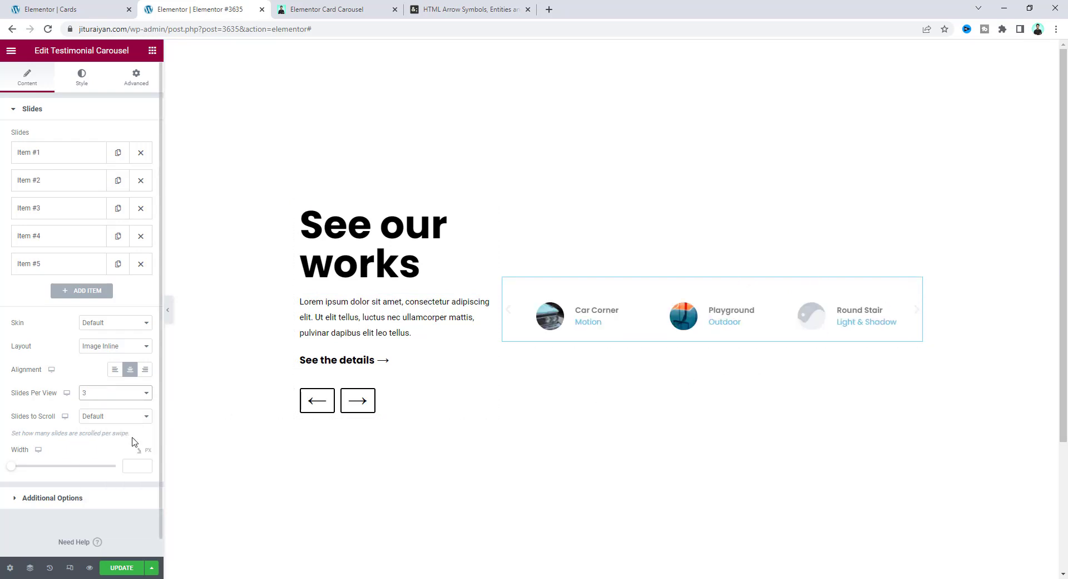
{"action": "left_click", "coordinate": [139, 465]}
{"action": "type", "text": "1200"}
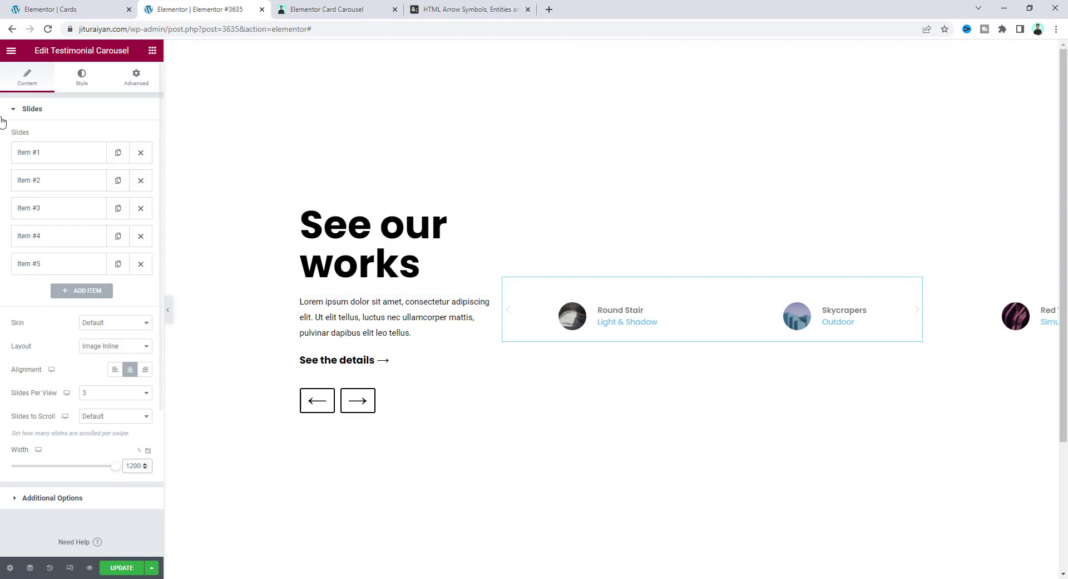
- Try a black (#000000) background color on the carousel slides, and reset it to the default
{"action": "left_click", "coordinate": [79, 82]}
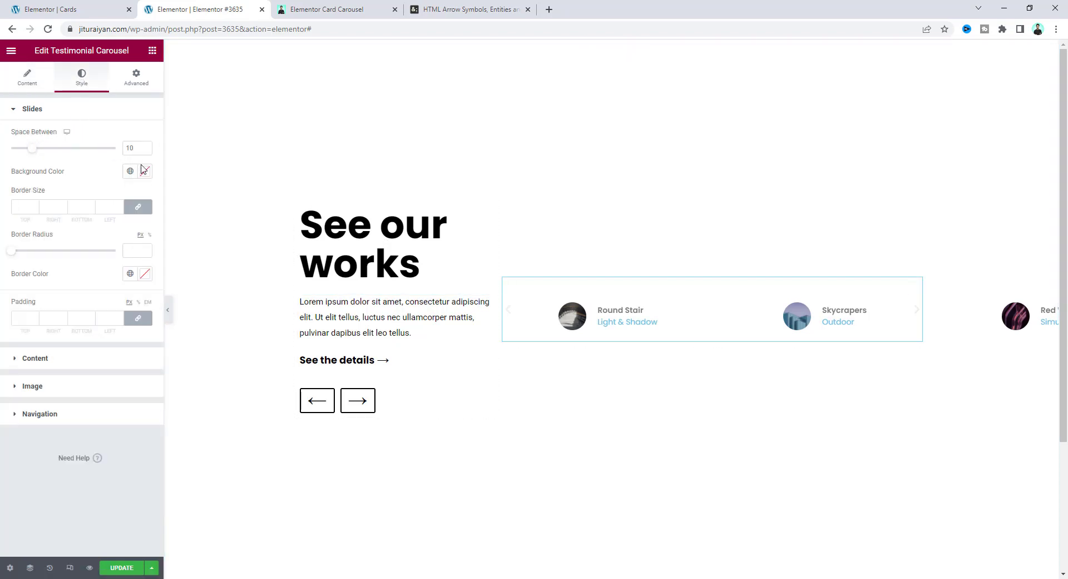
{"action": "left_click", "coordinate": [146, 171]}
{"action": "left_click_drag", "start_coordinate": [141, 236], "coordinate": [87, 305]}
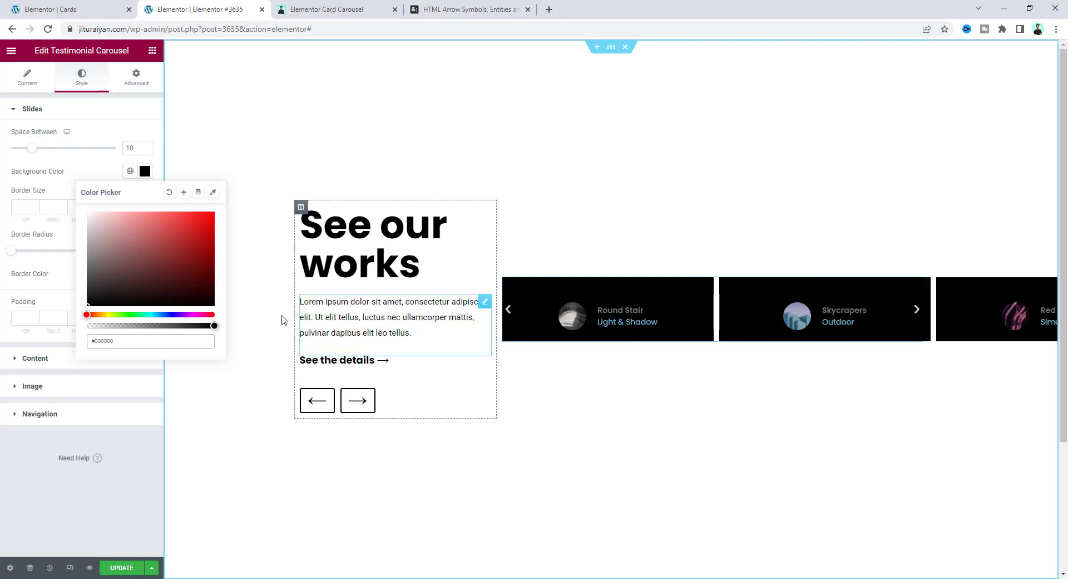
{"action": "left_click", "coordinate": [170, 193]}
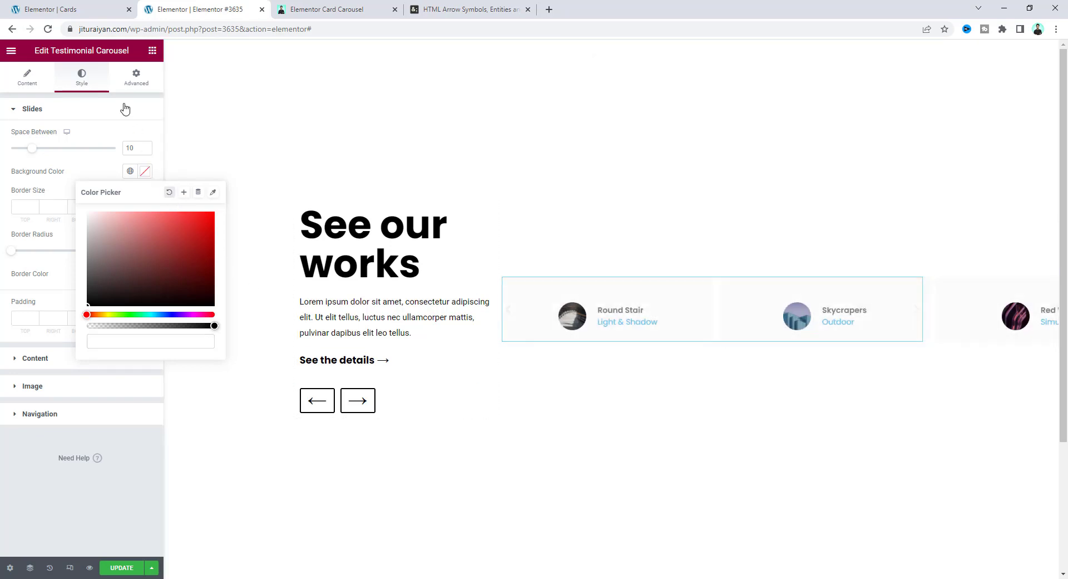
- Paste the card-styling code with 25px radius, 550px height and 0.75 overlay into the Testimonial Carousel's custom CSS
{"action": "left_click", "coordinate": [135, 77]}
{"action": "scroll", "coordinate": [78, 499], "scroll_direction": "down", "scroll_amount": 2}
{"action": "left_click", "coordinate": [81, 487]}
{"action": "left_click", "coordinate": [133, 385]}
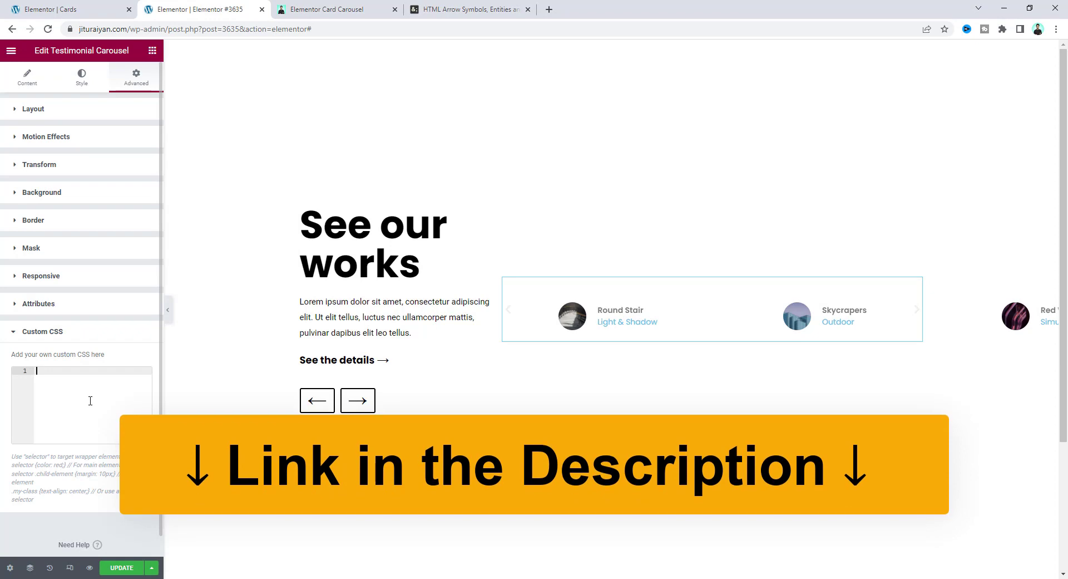
{"action": "key", "text": "ctrl+v"}
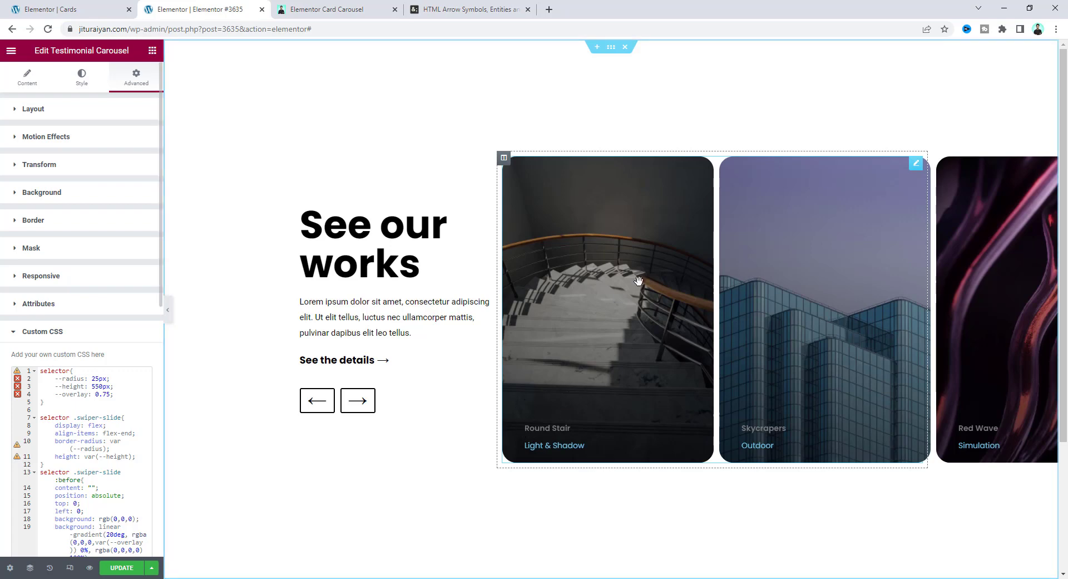
{"action": "scroll", "coordinate": [118, 390], "scroll_direction": "down", "scroll_amount": 4}
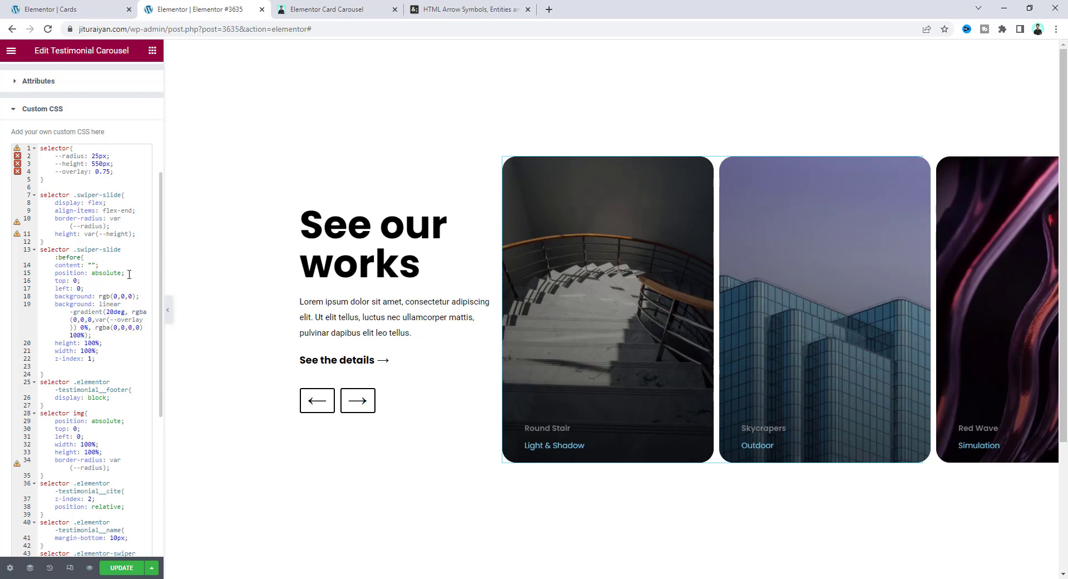
{"action": "left_click", "coordinate": [129, 272]}
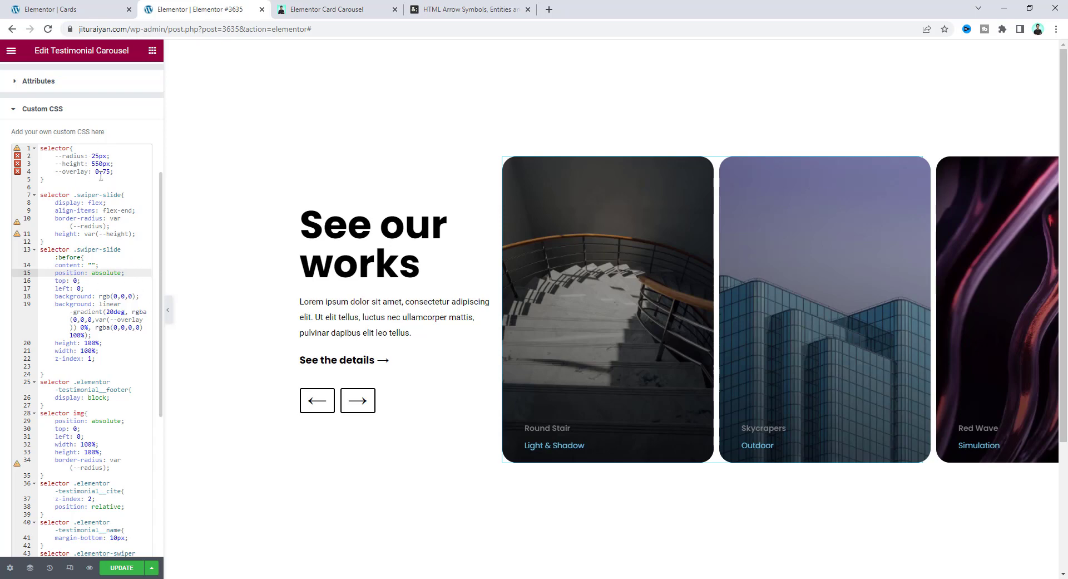
- Try an overlay value of 1 in the Testimonial Carousel's custom CSS, and undo the change
{"action": "left_click", "coordinate": [112, 157]}
{"action": "scroll", "coordinate": [117, 197], "scroll_direction": "up", "scroll_amount": 2}
{"action": "scroll", "coordinate": [118, 206], "scroll_direction": "down", "scroll_amount": 1}
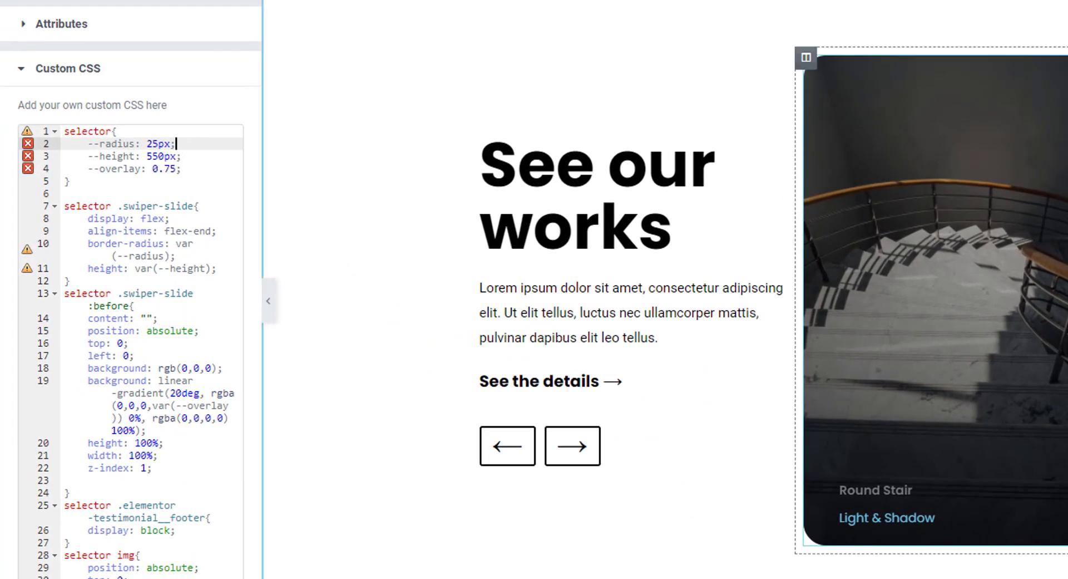
{"action": "scroll", "coordinate": [174, 360], "scroll_direction": "down", "scroll_amount": 2}
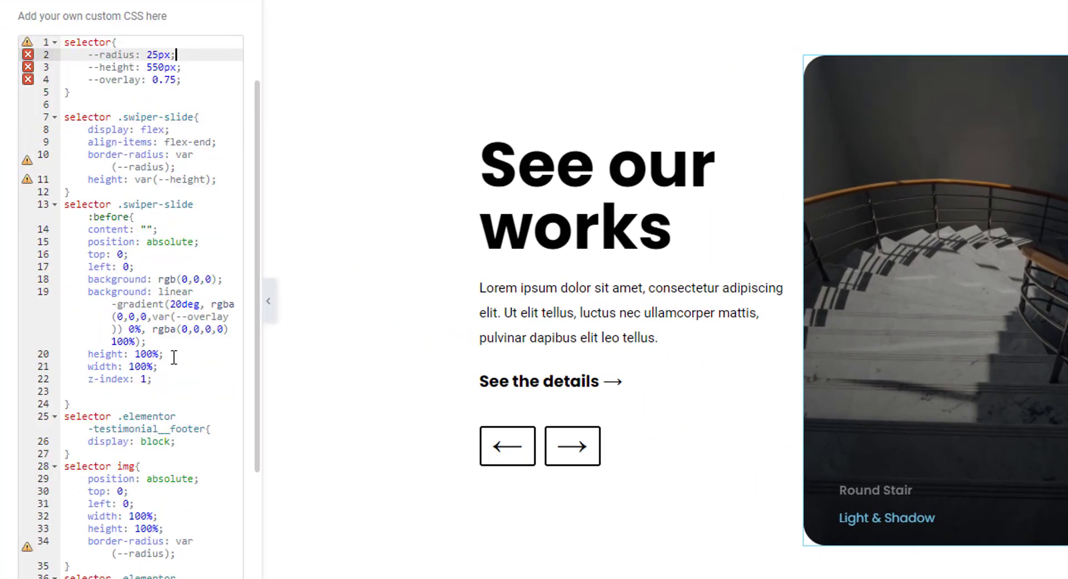
{"action": "scroll", "coordinate": [166, 327], "scroll_direction": "up", "scroll_amount": 3}
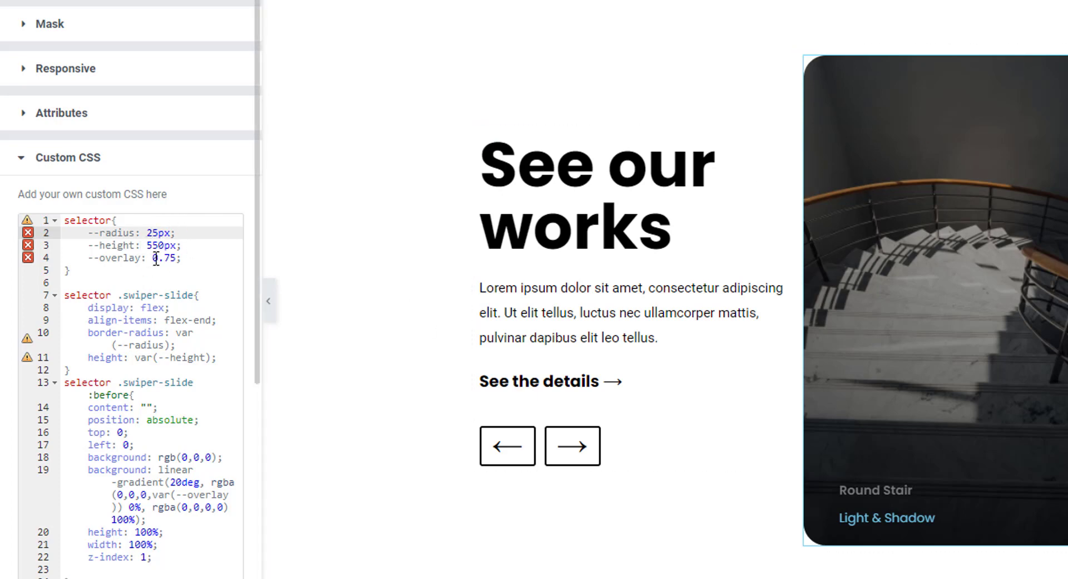
{"action": "left_click_drag", "start_coordinate": [154, 257], "coordinate": [181, 258]}
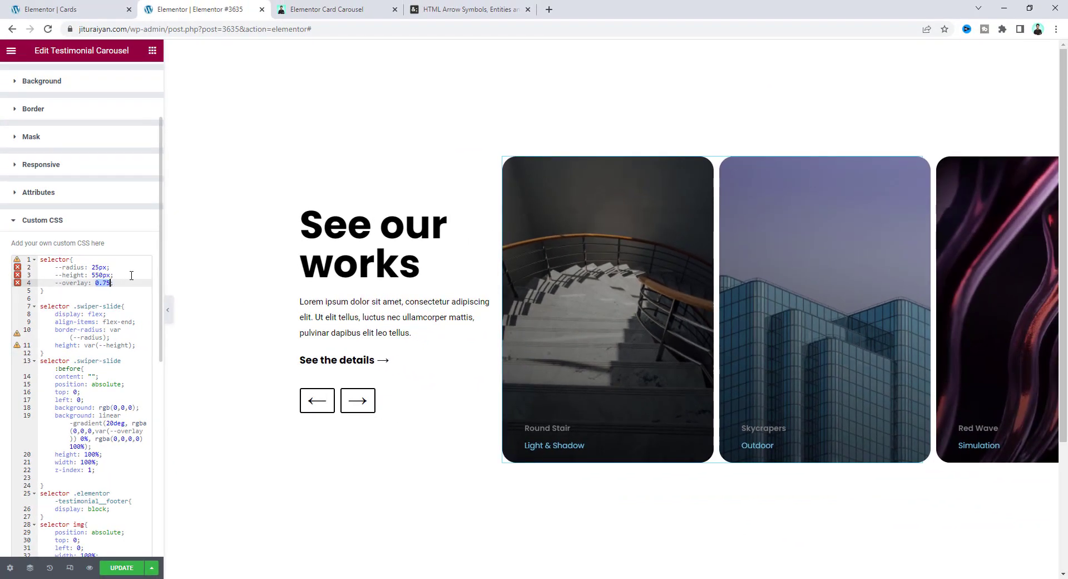
{"action": "type", "text": "1"}
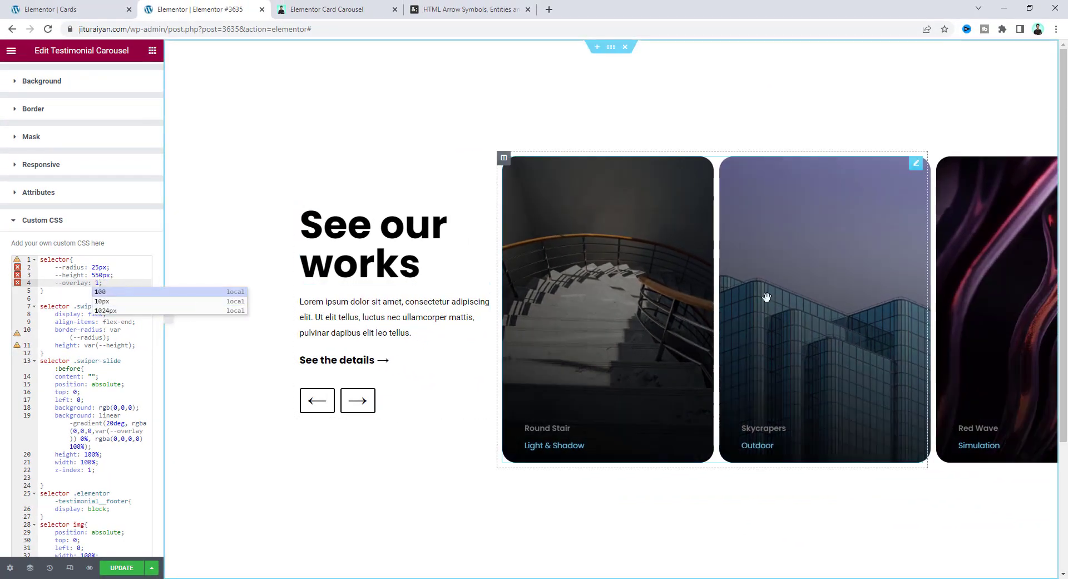
{"action": "key", "text": "ctrl+z"}
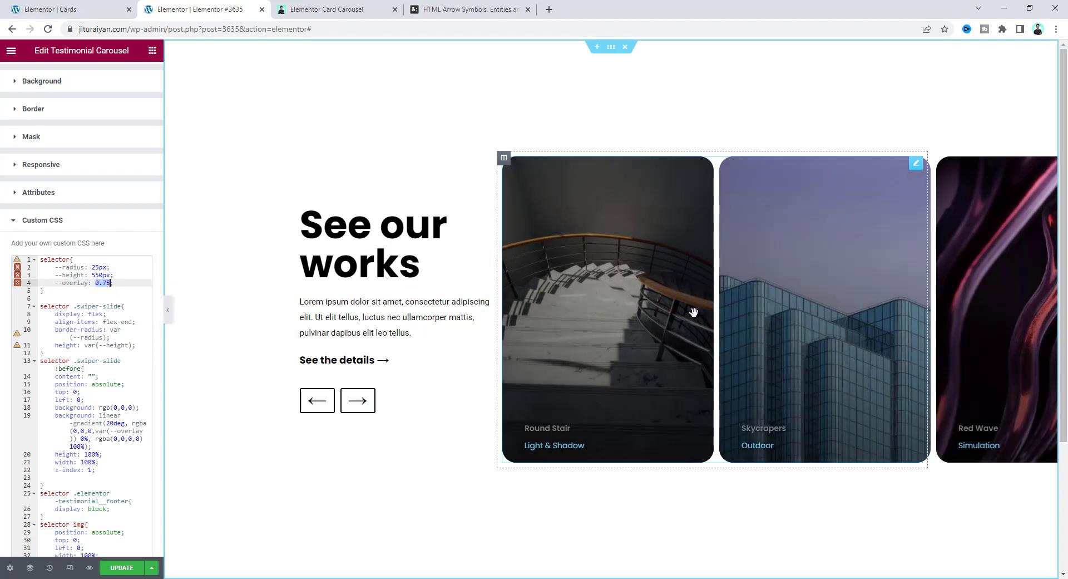
- Set the space between the carousel's slides to 30
{"action": "scroll", "coordinate": [90, 210], "scroll_direction": "up", "scroll_amount": 3}
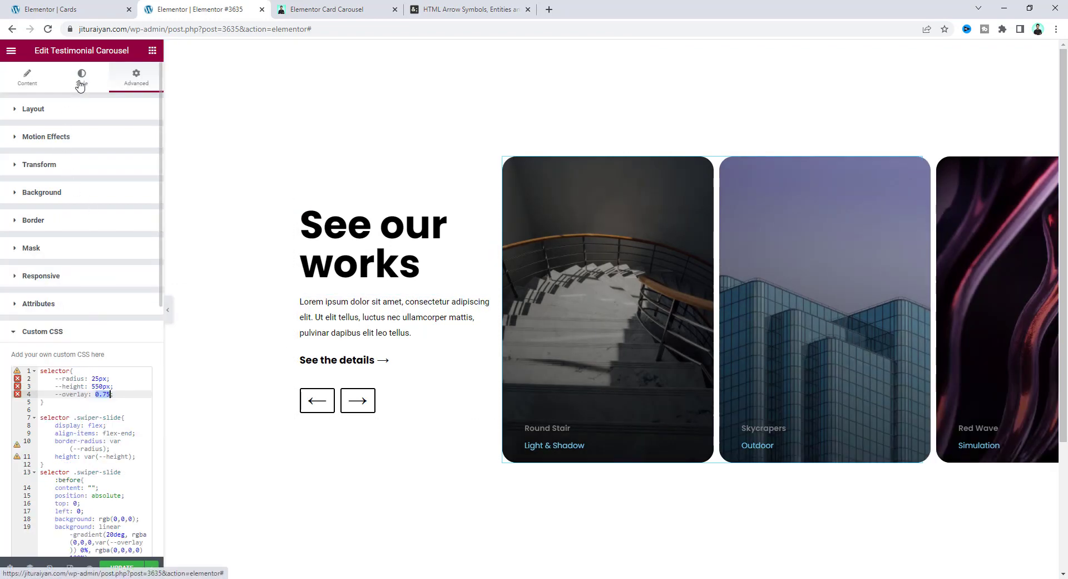
{"action": "left_click", "coordinate": [80, 83]}
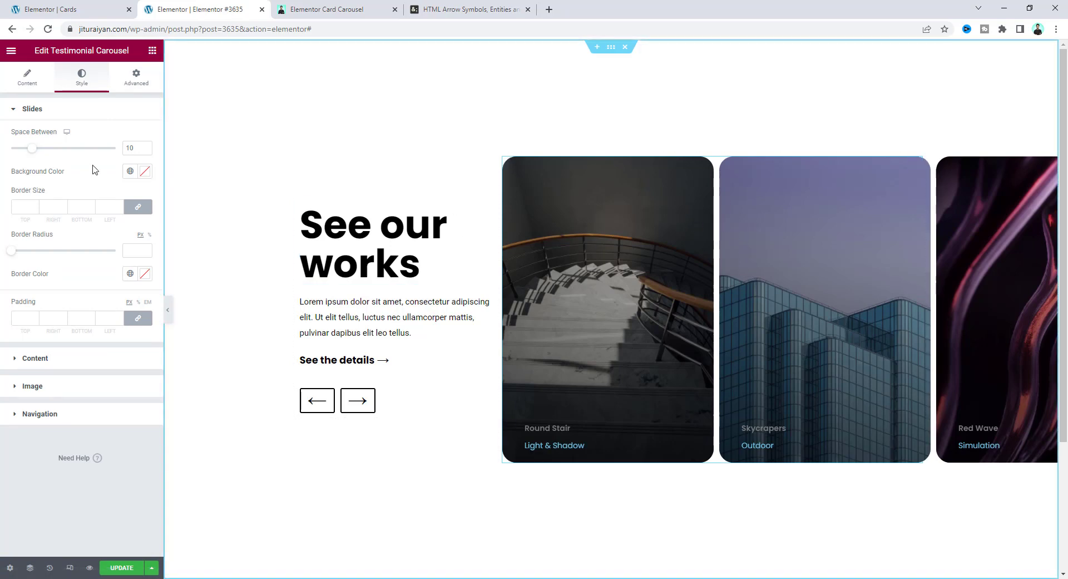
{"action": "left_click_drag", "start_coordinate": [130, 146], "coordinate": [118, 149]}
{"action": "type", "text": "3"}
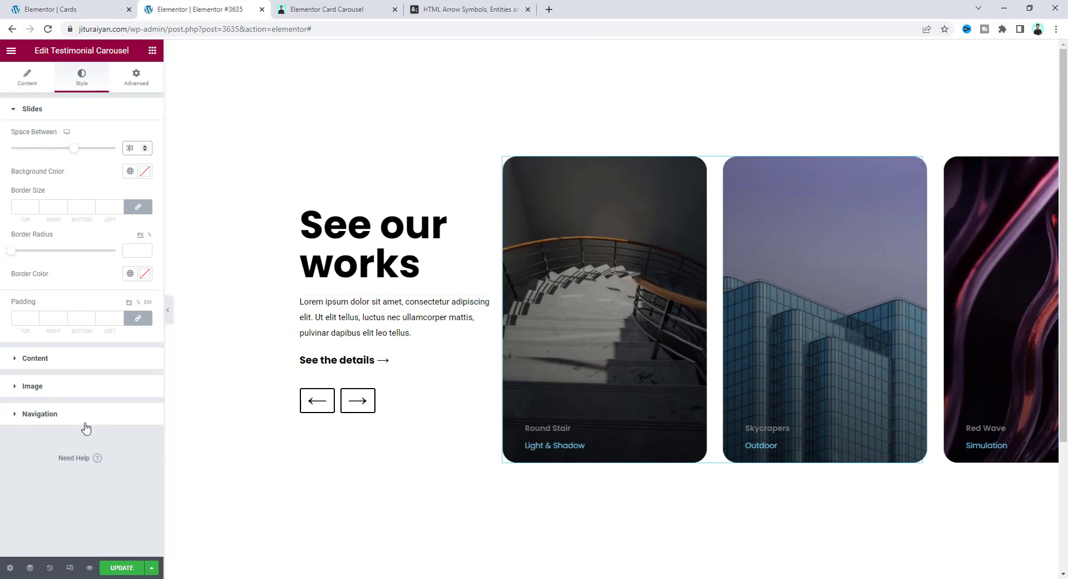
- Set the carousel's image gap to 0 and the slides' padding to 30 px on all four sides
{"action": "left_click", "coordinate": [76, 387]}
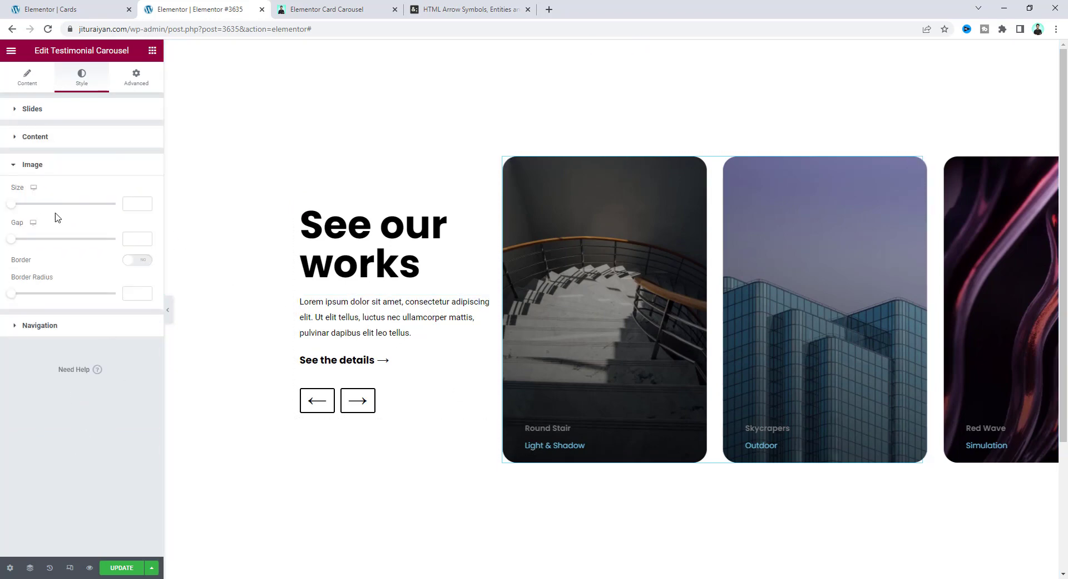
{"action": "left_click", "coordinate": [129, 238]}
{"action": "type", "text": "0"}
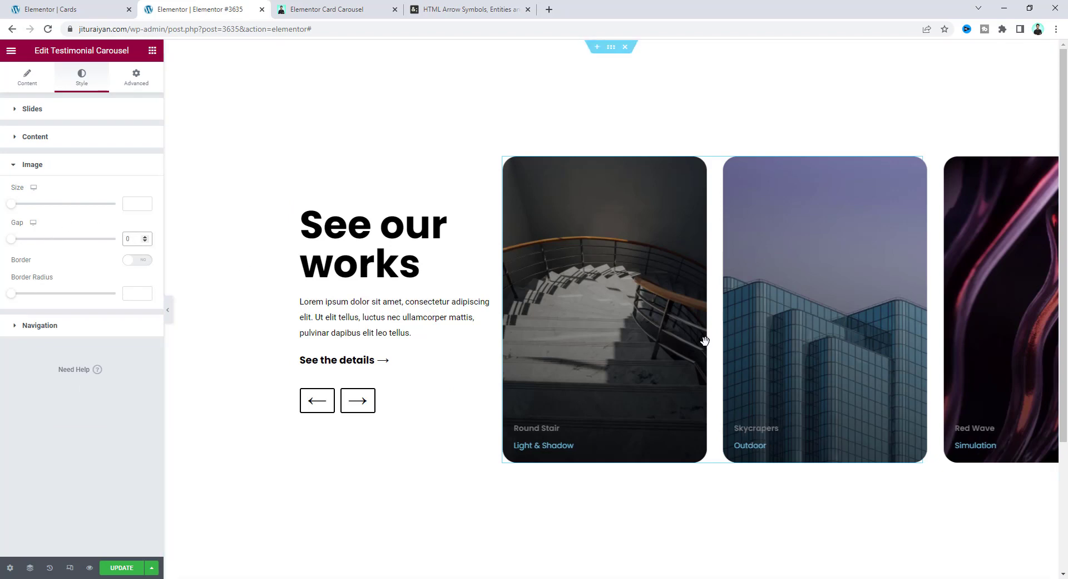
{"action": "left_click", "coordinate": [66, 117]}
{"action": "left_click", "coordinate": [107, 317]}
{"action": "type", "text": "30"}
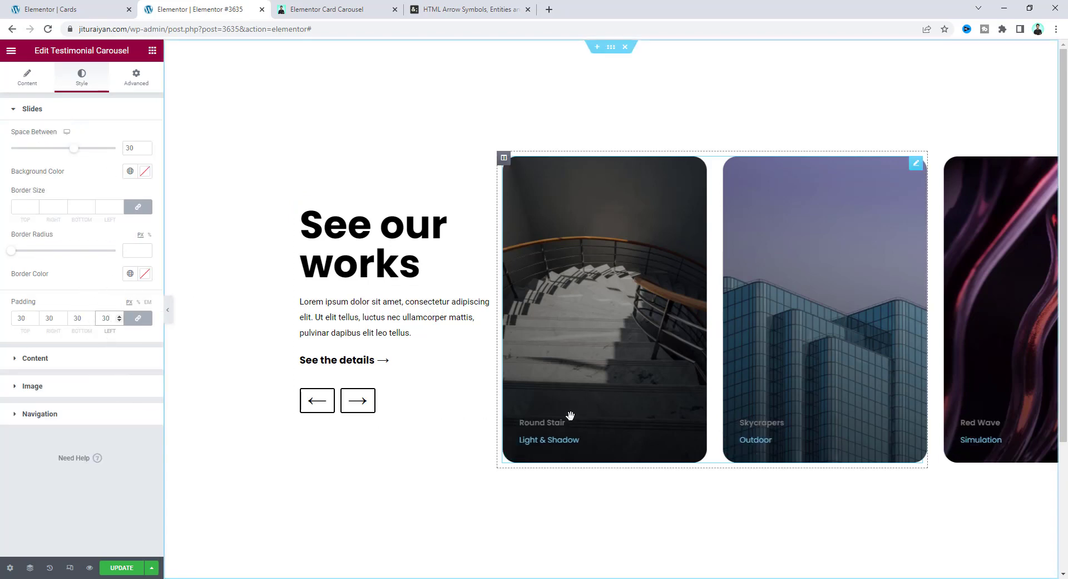
- Color the cards' name text white (#FFFFFF) and their title text orange (#FF6700)
{"action": "left_click", "coordinate": [101, 360]}
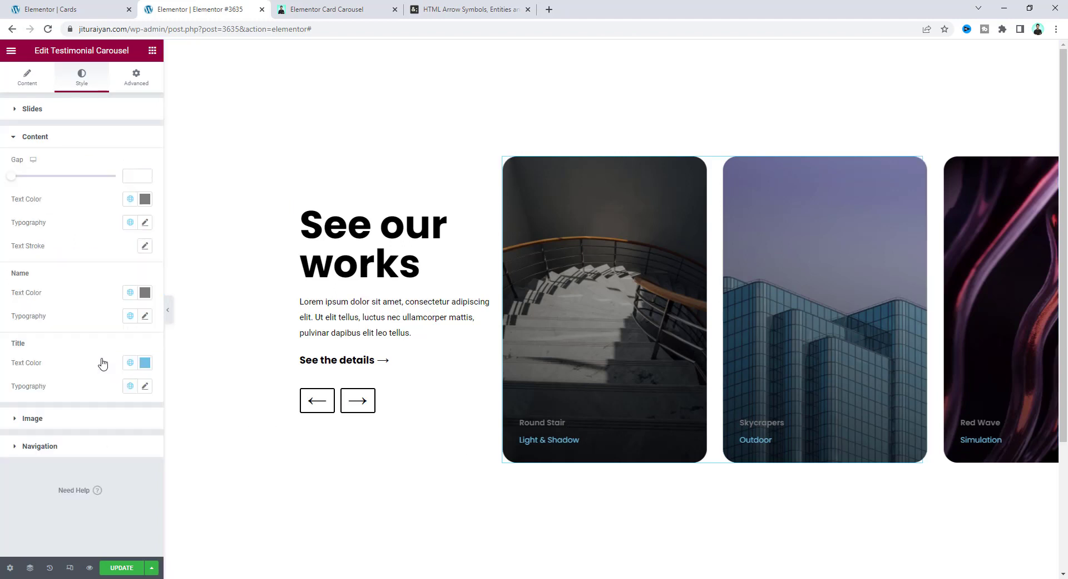
{"action": "left_click", "coordinate": [144, 293]}
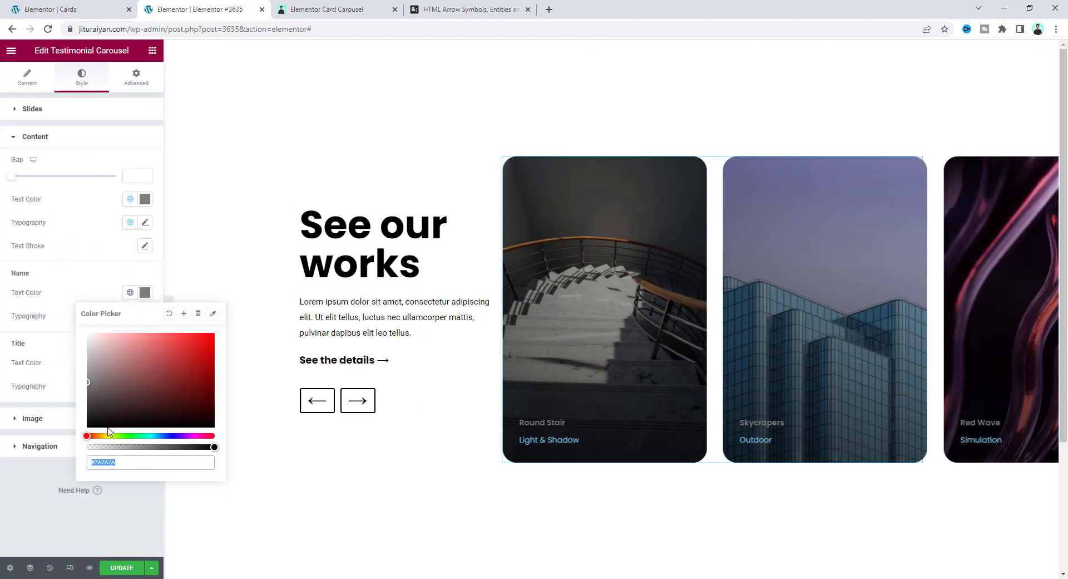
{"action": "type", "text": "#FFFFFF"}
{"action": "left_click", "coordinate": [72, 316]}
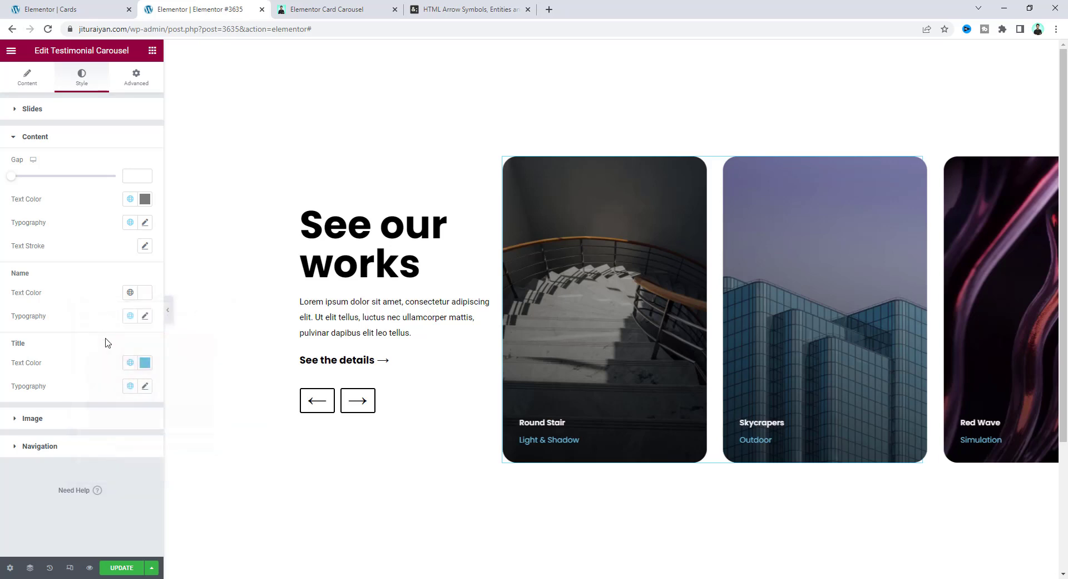
{"action": "left_click", "coordinate": [145, 362]}
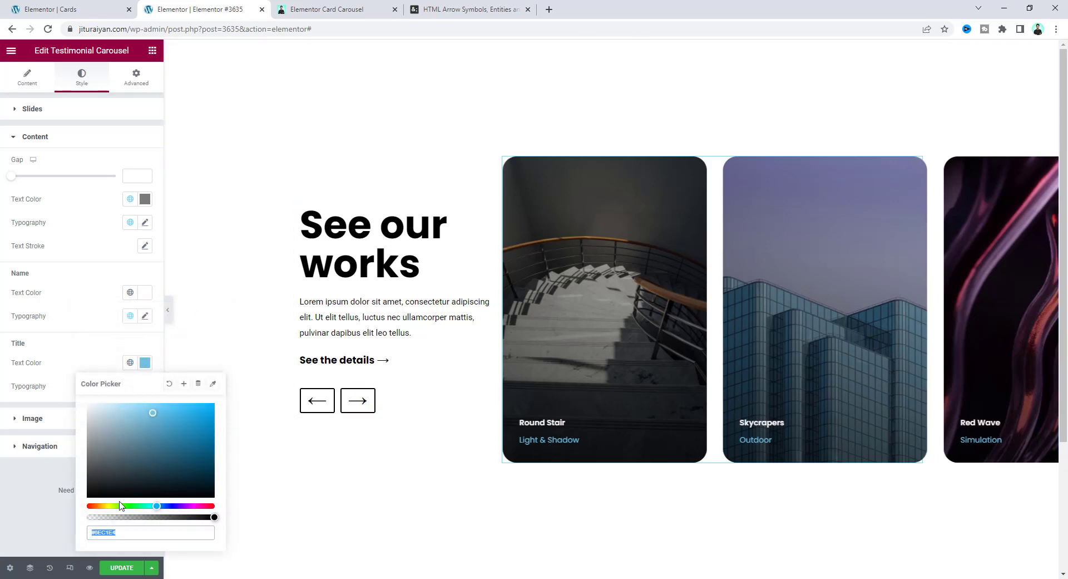
{"action": "type", "text": "#F9A105"}
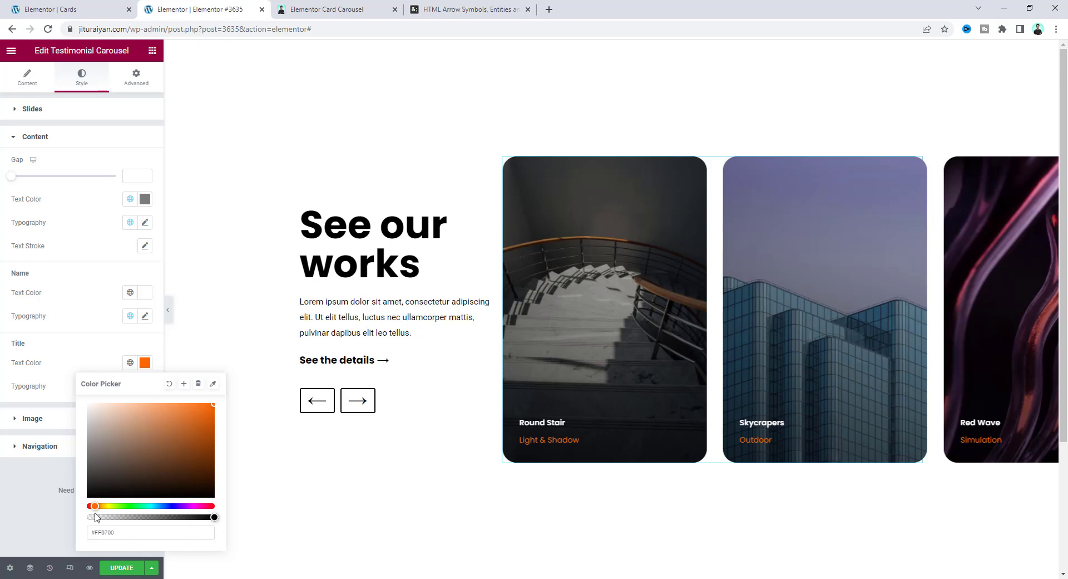
- Set the cards' name typography to a size of 30 px and a line height of 1.3 em
{"action": "left_click", "coordinate": [147, 316]}
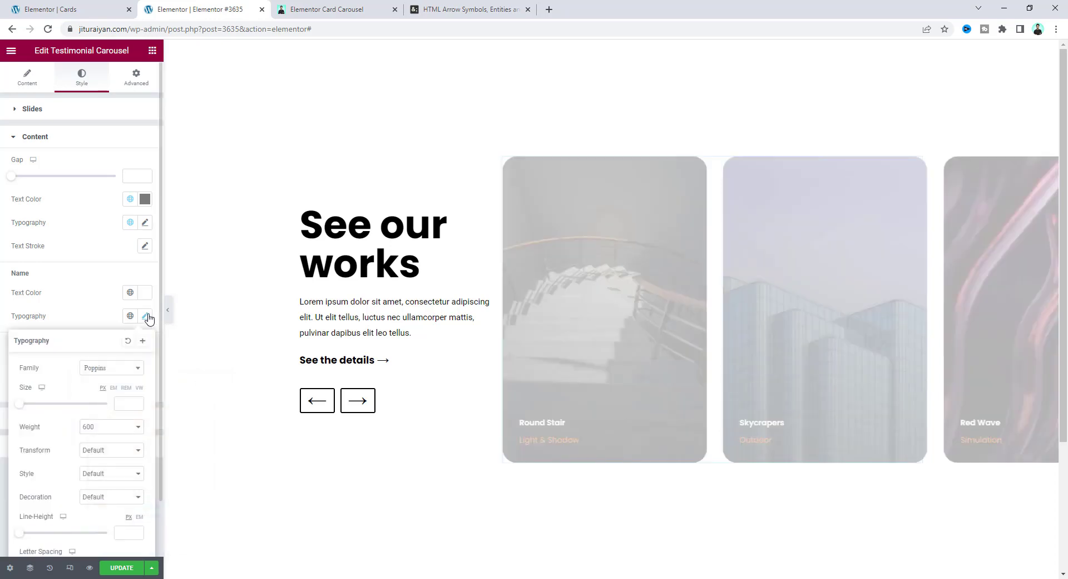
{"action": "left_click", "coordinate": [132, 402]}
{"action": "type", "text": "30"}
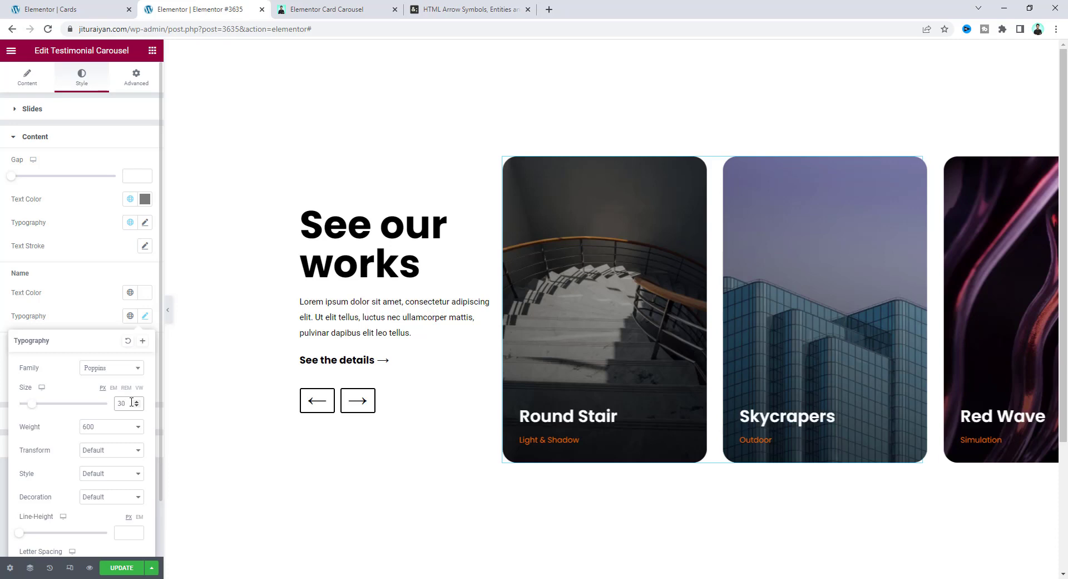
{"action": "scroll", "coordinate": [125, 338], "scroll_direction": "down", "scroll_amount": 1}
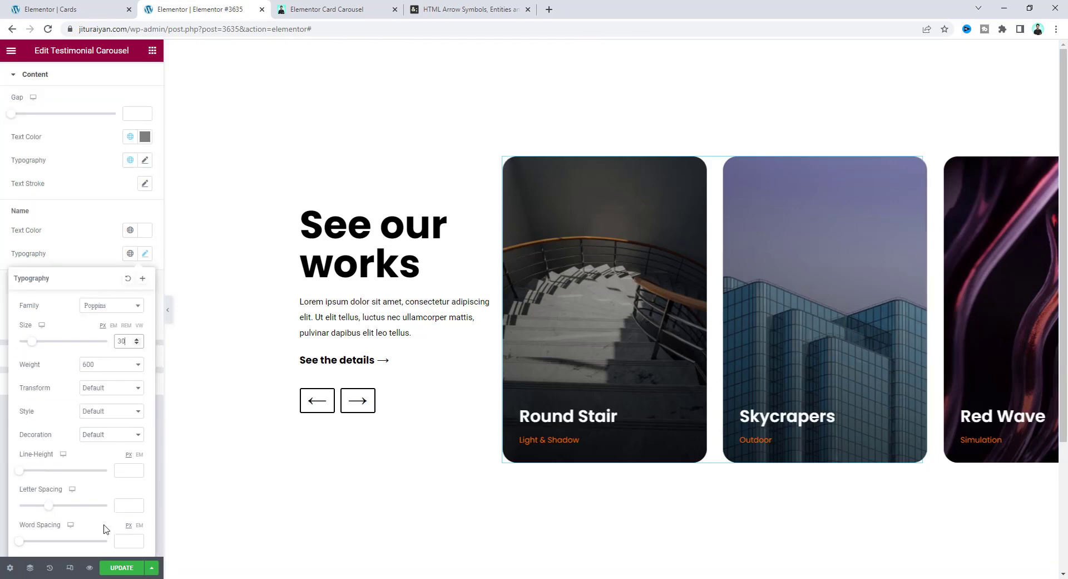
{"action": "left_click", "coordinate": [140, 454]}
{"action": "type", "text": "1.3"}
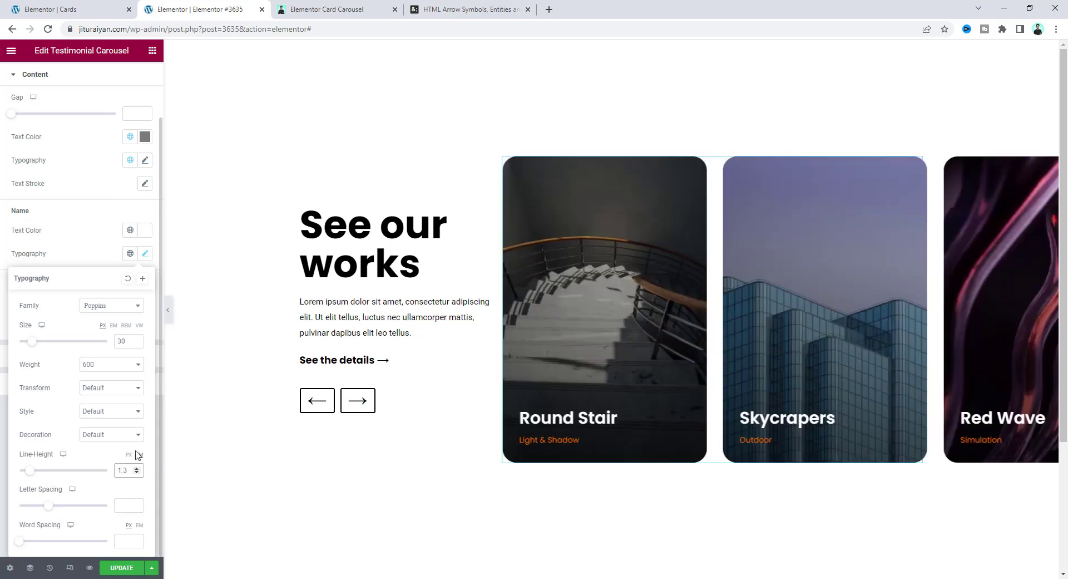
{"action": "left_click", "coordinate": [97, 243]}
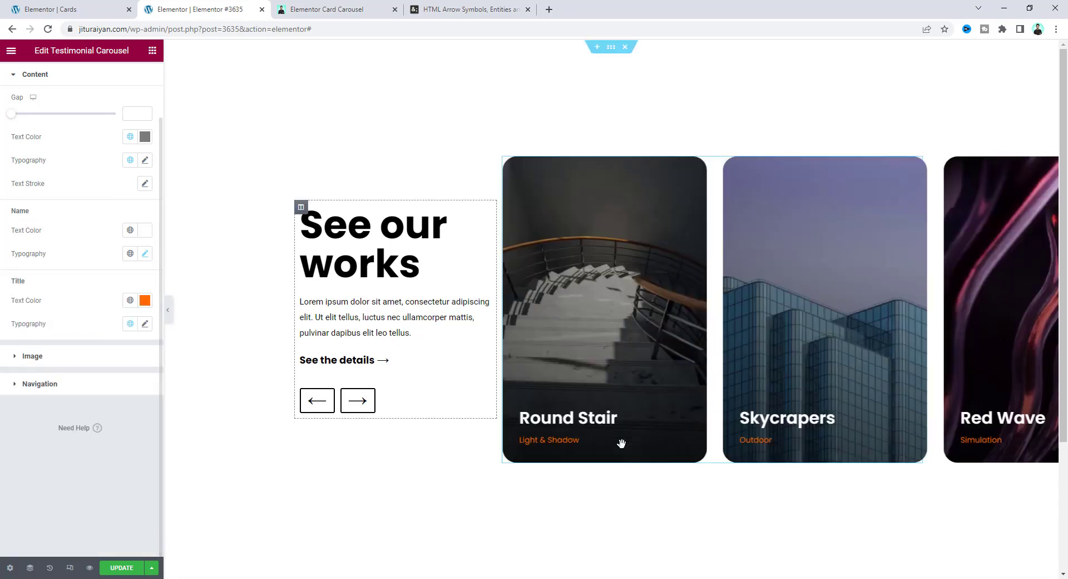
- Set the cards' title typography to a size of 16 px and a weight of 500
{"action": "left_click", "coordinate": [144, 328]}
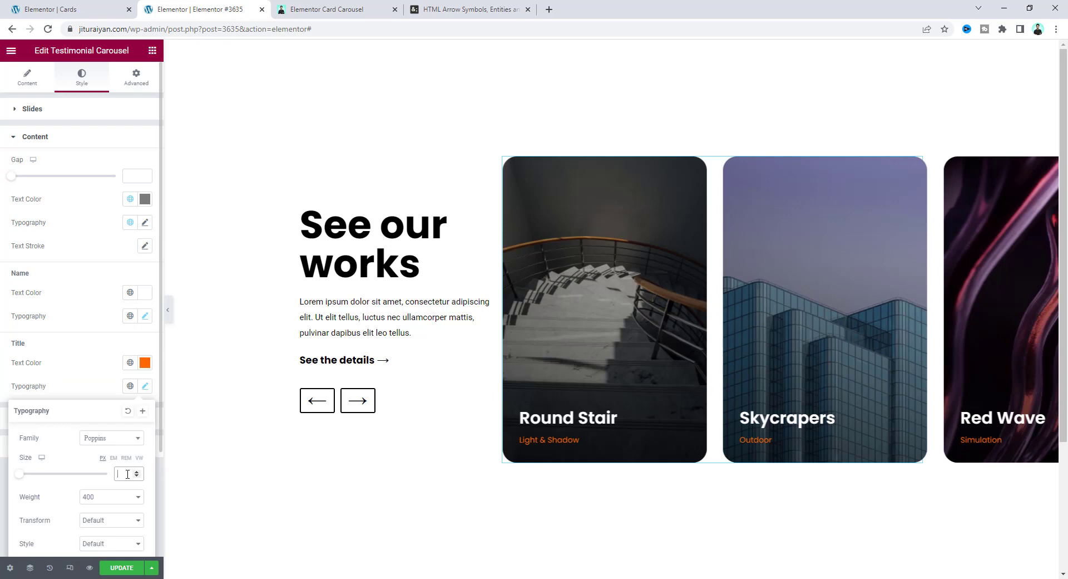
{"action": "type", "text": "16"}
{"action": "scroll", "coordinate": [90, 509], "scroll_direction": "down", "scroll_amount": 2}
{"action": "left_click", "coordinate": [120, 385]}
{"action": "left_click", "coordinate": [119, 432]}
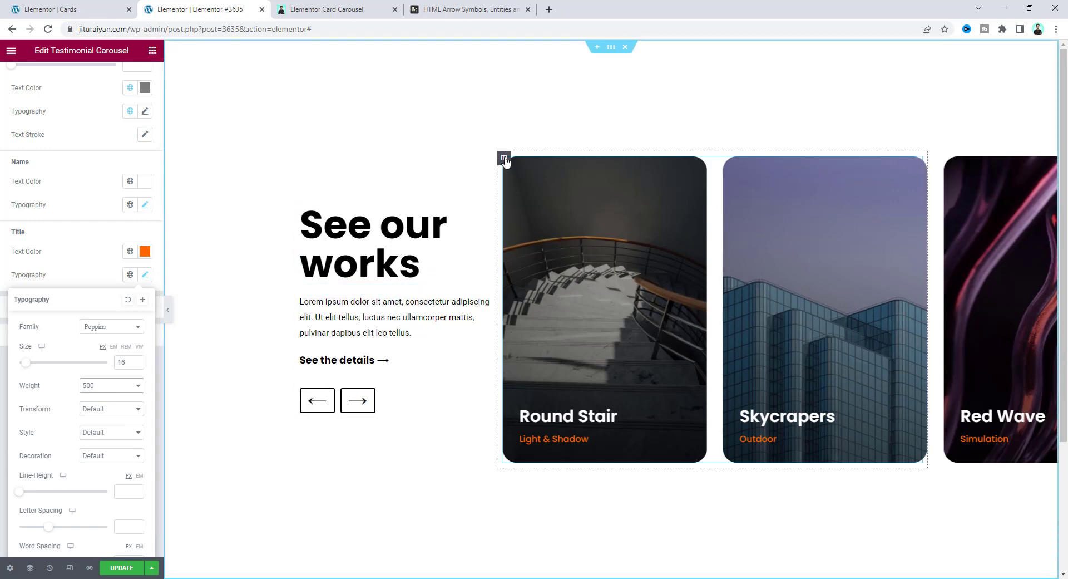
- Give the carousel's column a 50 px left margin only, and preview the section with the editing panel hidden
{"action": "left_click", "coordinate": [504, 160]}
{"action": "left_click", "coordinate": [136, 78]}
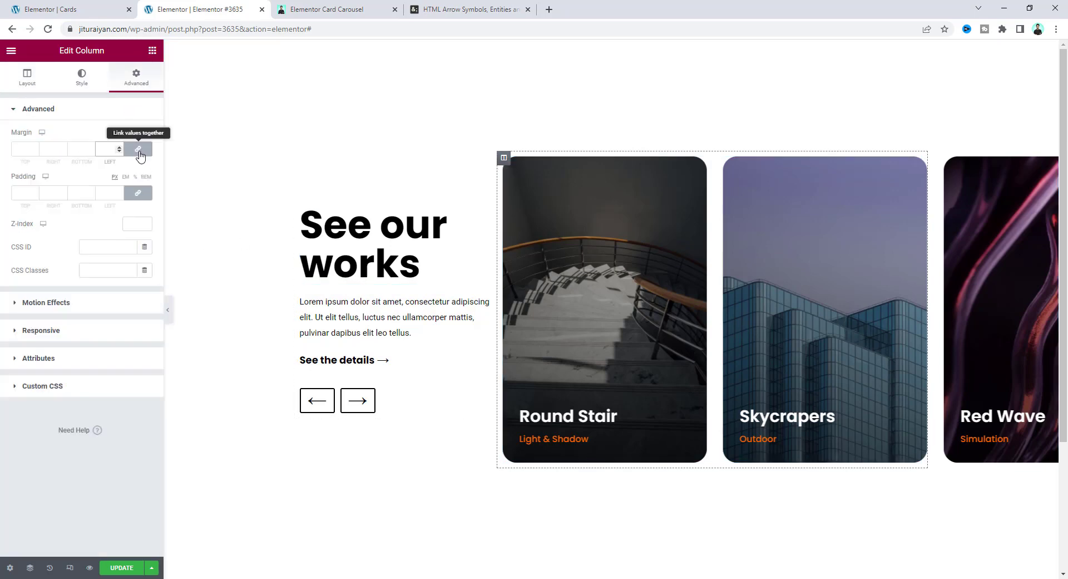
{"action": "left_click", "coordinate": [139, 152]}
{"action": "left_click", "coordinate": [110, 149]}
{"action": "type", "text": "50"}
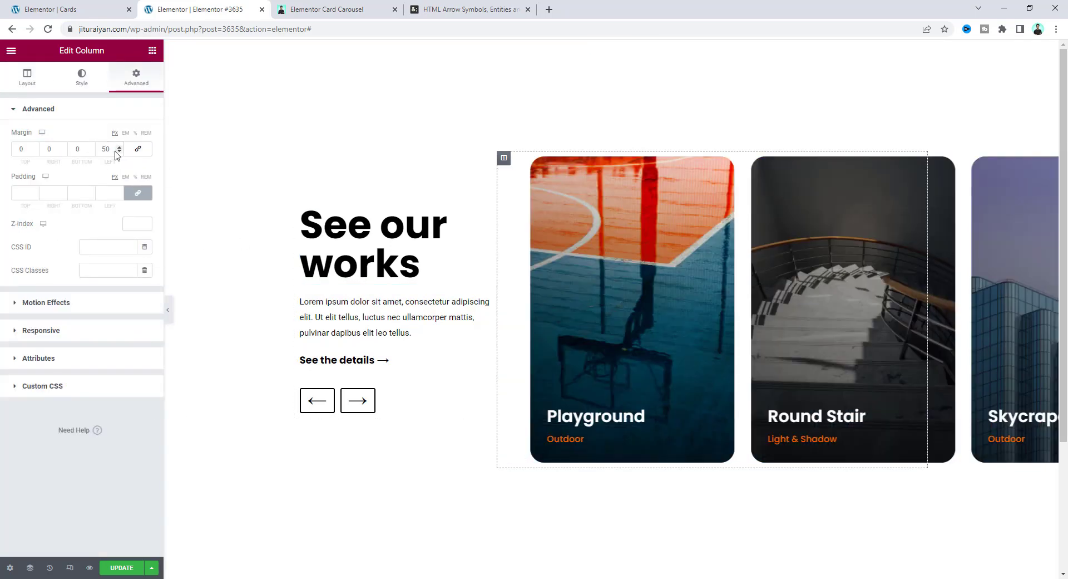
{"action": "left_click", "coordinate": [167, 309]}
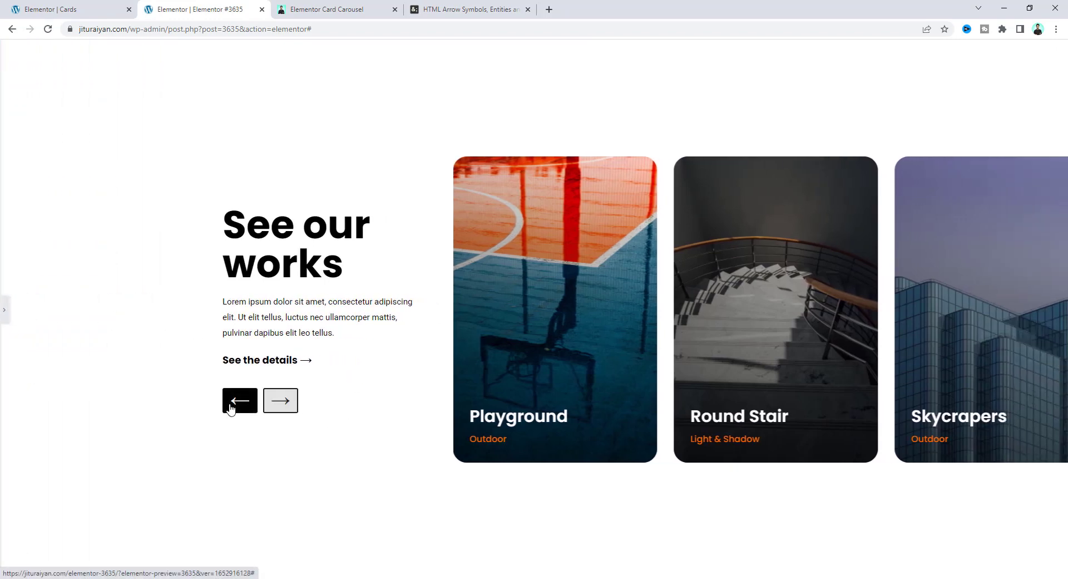
{"action": "left_click_drag", "start_coordinate": [817, 315], "coordinate": [1, 322]}
{"action": "left_click", "coordinate": [4, 309]}
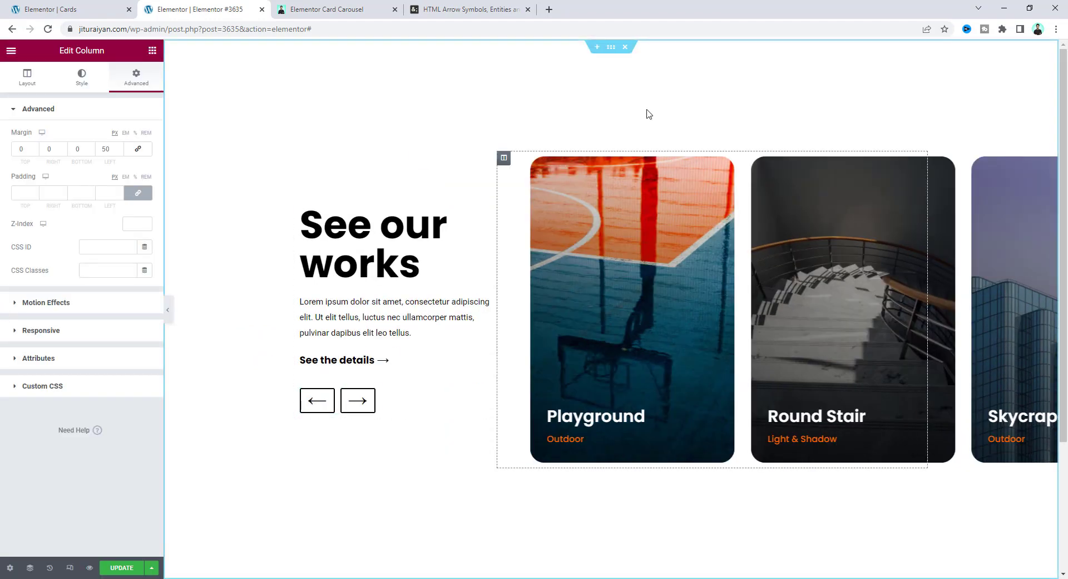
- Assign the CSS class card-carousel to the whole section
{"action": "left_click", "coordinate": [611, 48]}
{"action": "left_click", "coordinate": [139, 89]}
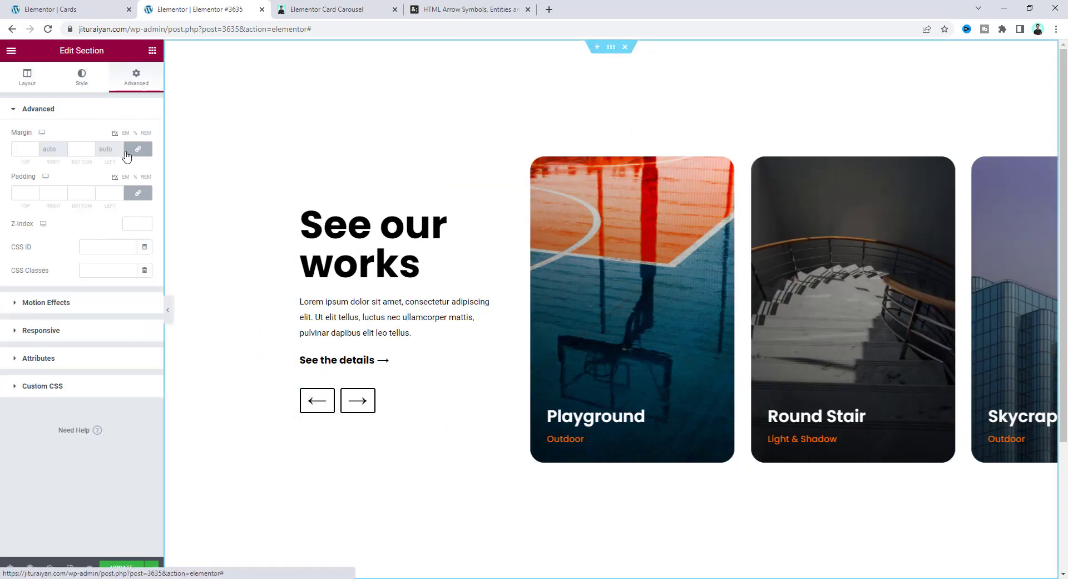
{"action": "left_click", "coordinate": [103, 270]}
{"action": "type", "text": "c"}
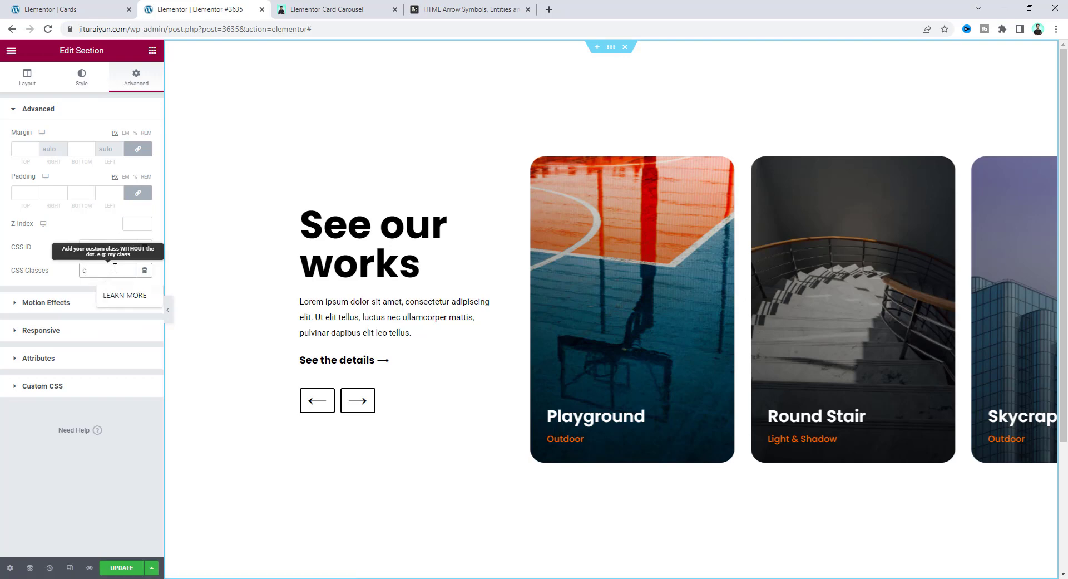
{"action": "type", "text": "ard-carousel"}
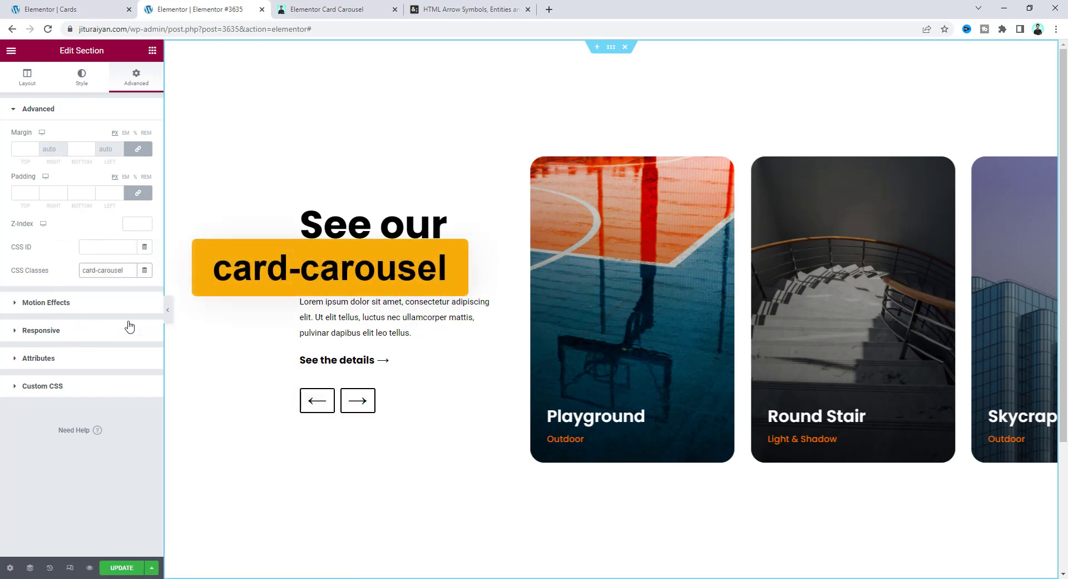
- Assign the CSS class card-prev to the left-arrow button and card-next to the right-arrow button
{"action": "left_click", "coordinate": [311, 399]}
{"action": "left_click", "coordinate": [120, 343]}
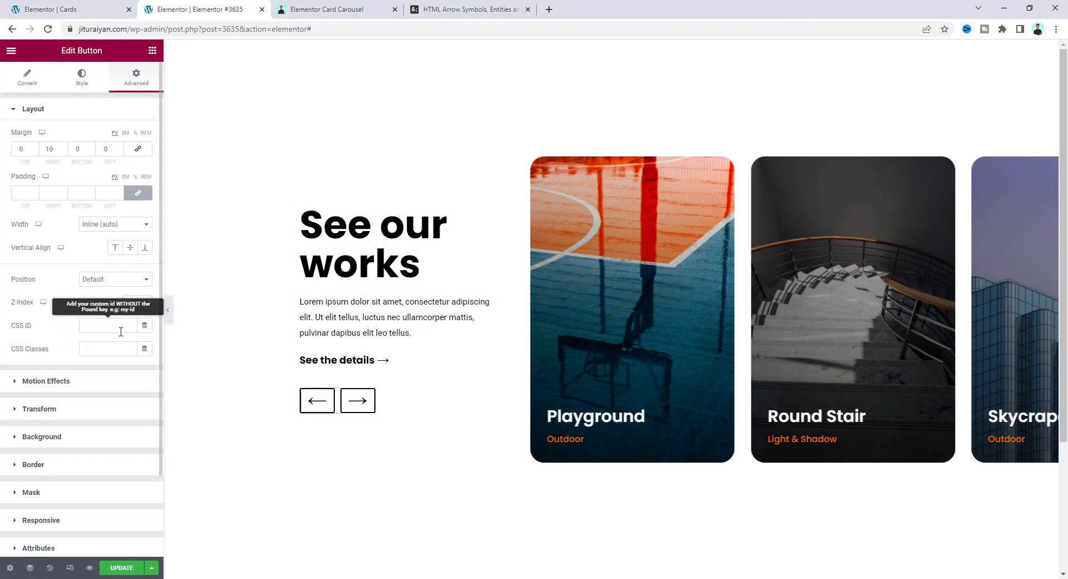
{"action": "type", "text": "card-prev"}
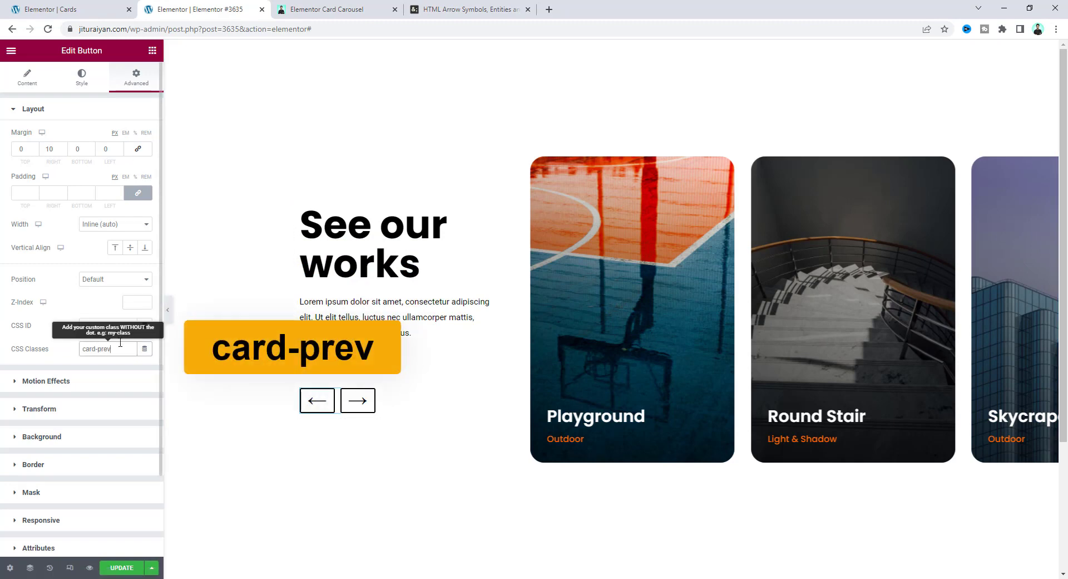
{"action": "left_click", "coordinate": [365, 391]}
{"action": "left_click", "coordinate": [137, 78]}
{"action": "left_click", "coordinate": [111, 349]}
{"action": "type", "text": "card-next"}
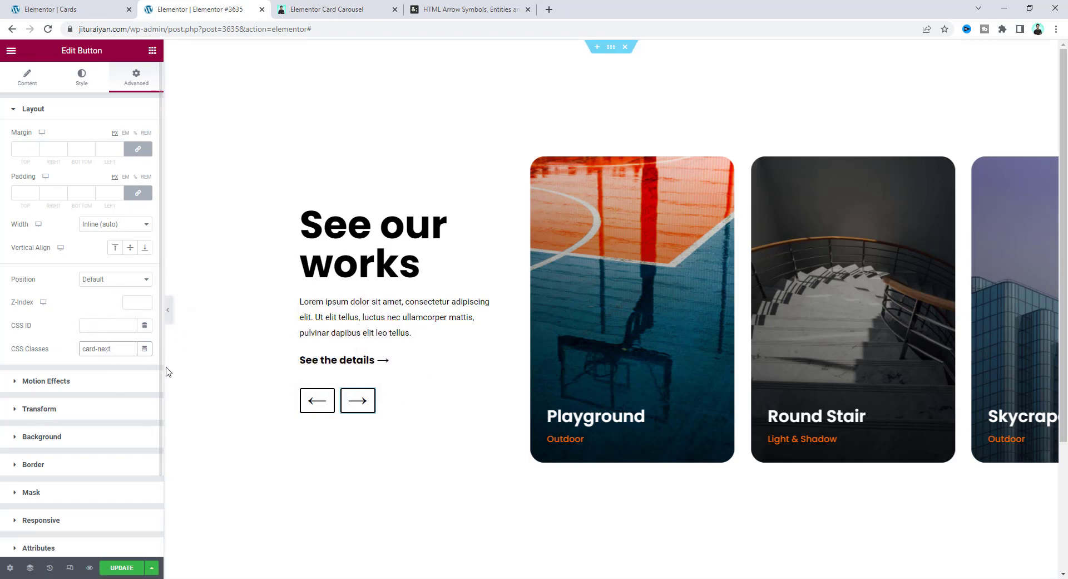
- Add an HTML widget below the carousel containing the jQuery script that links .card-prev and .card-next clicks to the slider's navigation
{"action": "left_click", "coordinate": [152, 50]}
{"action": "type", "text": "ht"}
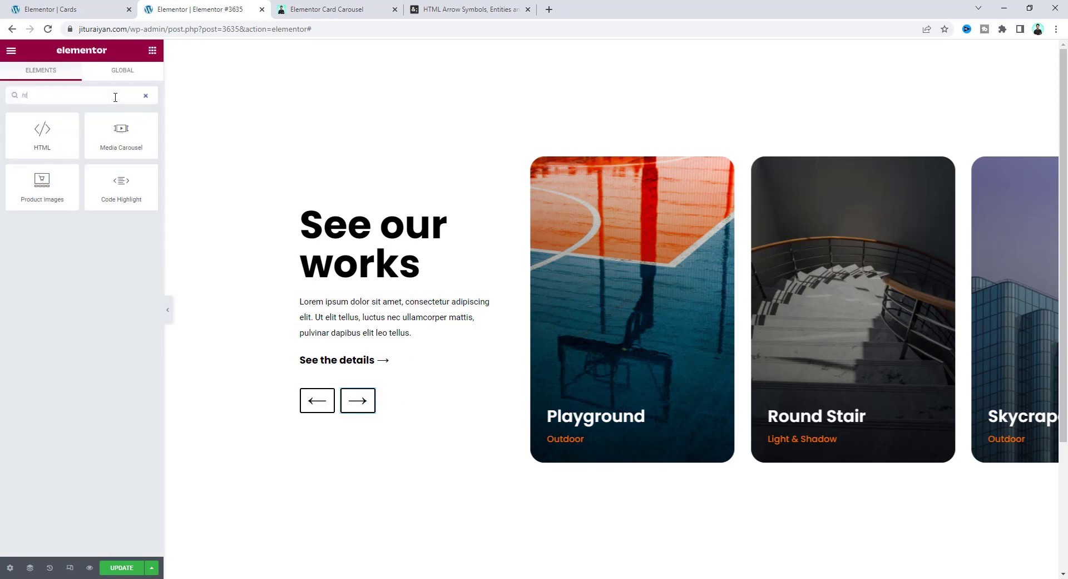
{"action": "left_click_drag", "start_coordinate": [51, 129], "coordinate": [614, 452]}
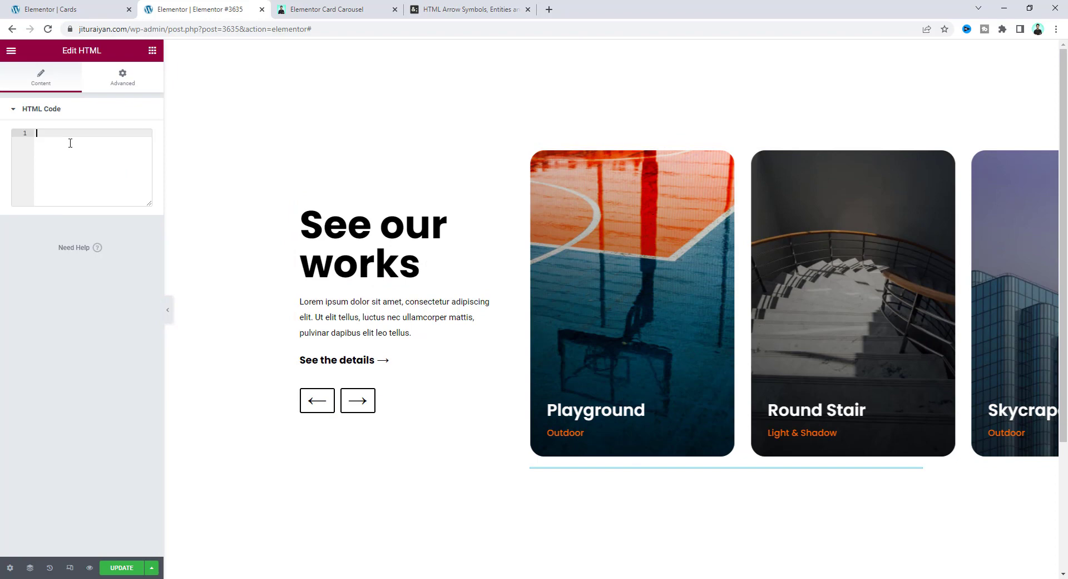
{"action": "type", "text": "<script>  jQuery(document).ready(function($){      $('.card-carousel .card-prev').on('click', function(){          $(this).closest('.card-carousel').find('.elementor-swiper-button-prev').trigger('click')         $(this).closest('.card-carousel').find('.swiper-container').trigger('mouseleave')     })      $('.card-carousel .card-next').on('click', function(){         $(this).closest('.card-carousel').find('.elementor-swiper-button-next').trigger('click')         $(this).closest('.card-carousel').find('.swiper-container').trigger('mouseleave')     })      $('.card-carousel .card-prev a, .card-carousel .card-next a').on('click', function(e){         e.preventDefault()     }) }) </script>"}
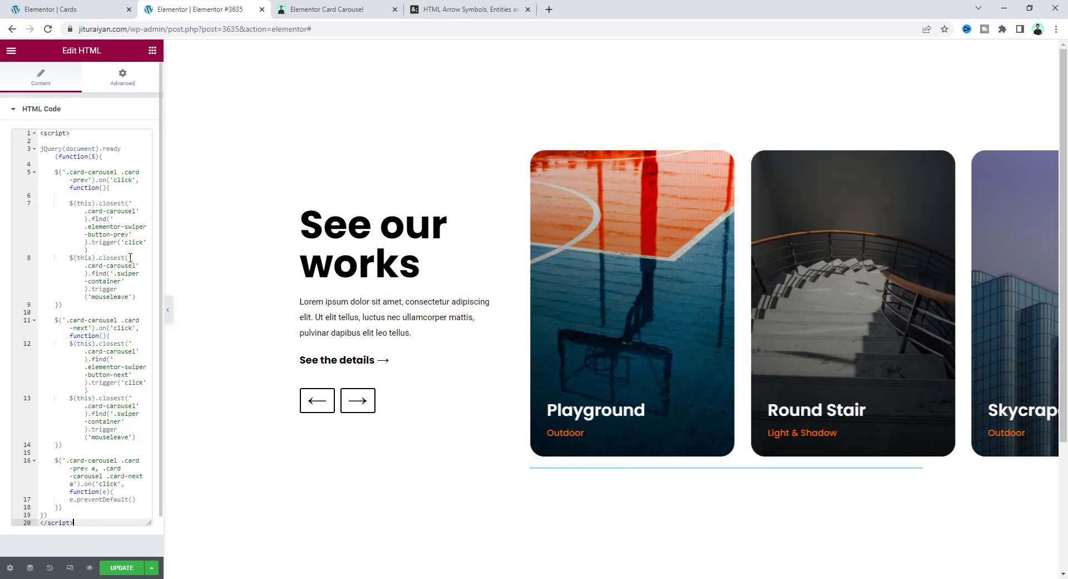
- Update the page and open its live preview in a new browser tab
{"action": "left_click", "coordinate": [123, 567]}
{"action": "left_click", "coordinate": [89, 568]}
{"action": "left_click", "coordinate": [286, 17]}
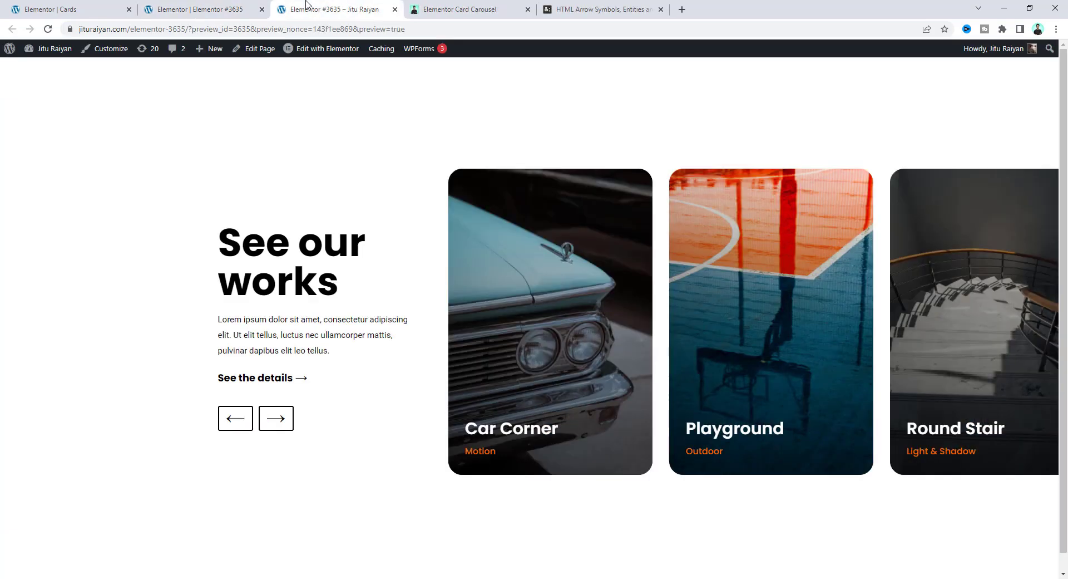
- Test the custom arrow buttons in the live preview by moving the card carousel forward and backward
{"action": "left_click", "coordinate": [274, 428]}
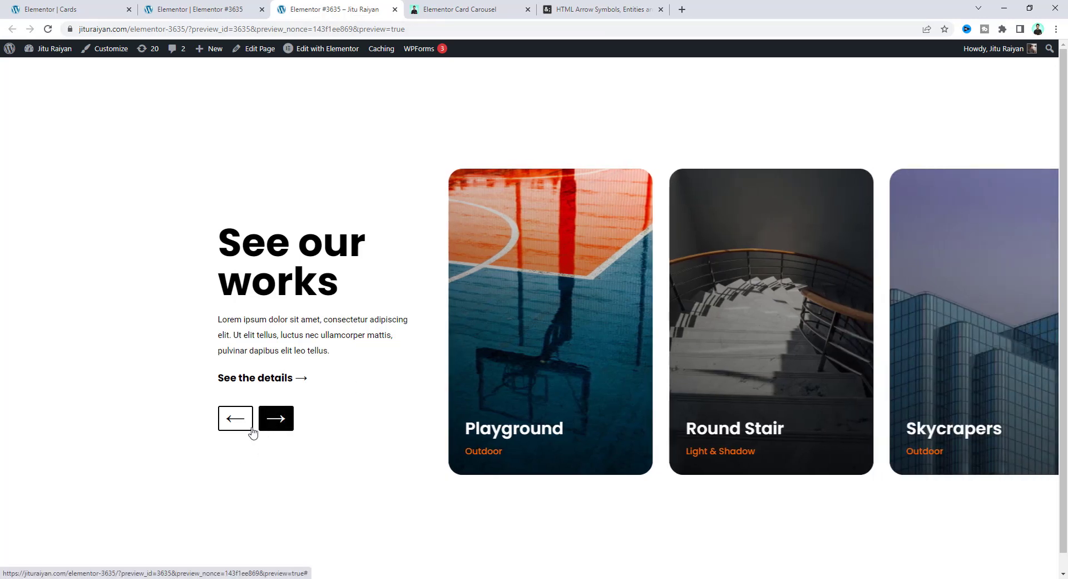
{"action": "left_click", "coordinate": [251, 431]}
{"action": "left_click", "coordinate": [246, 431]}
{"action": "left_click", "coordinate": [288, 421]}
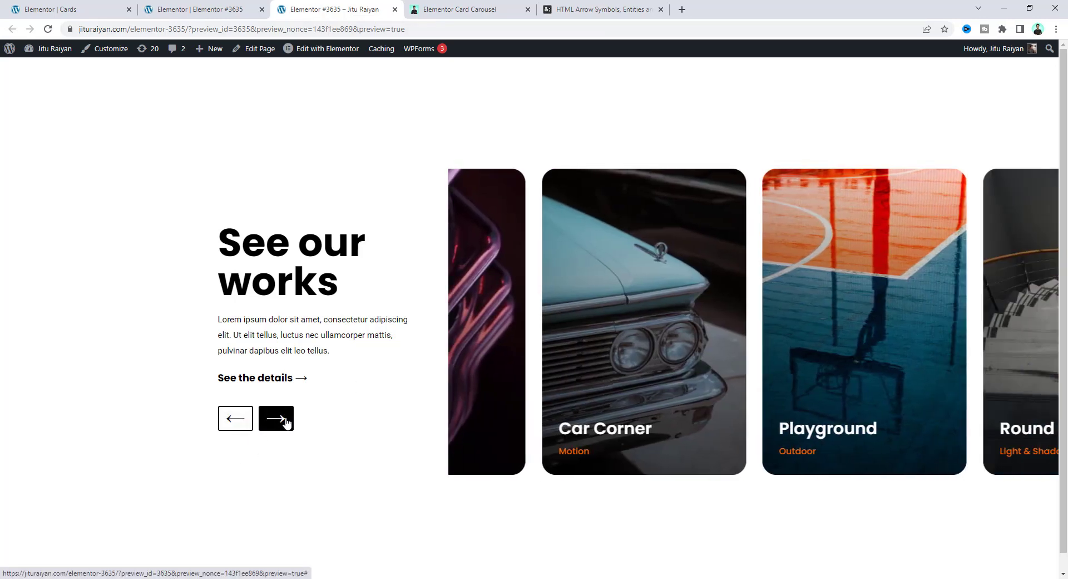
{"action": "left_click", "coordinate": [287, 421]}
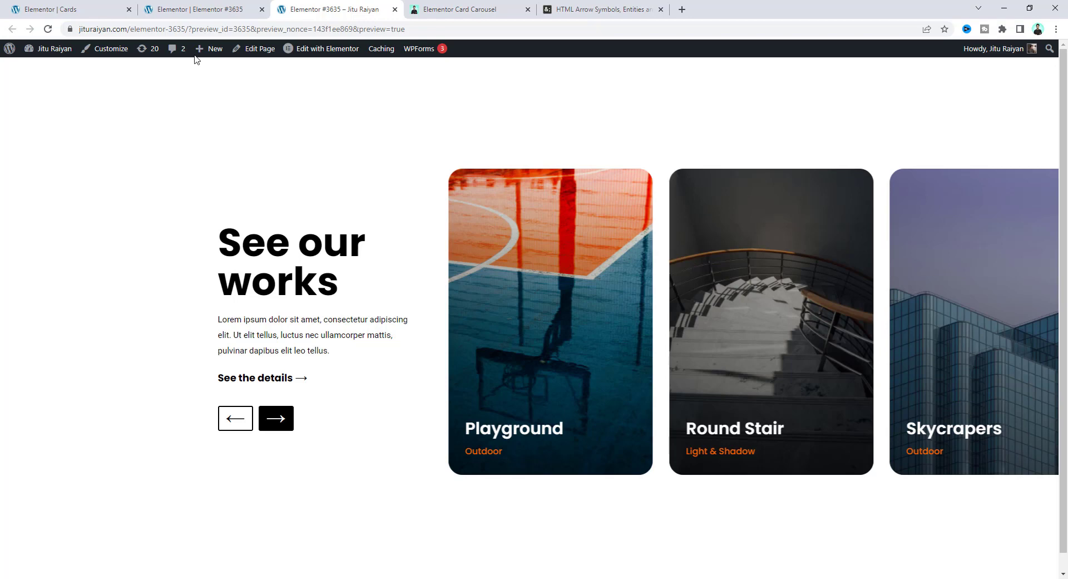
- Back in the editor, set the tablet column widths to 38% for the text column and 62% for the carousel column
{"action": "left_click", "coordinate": [188, 8]}
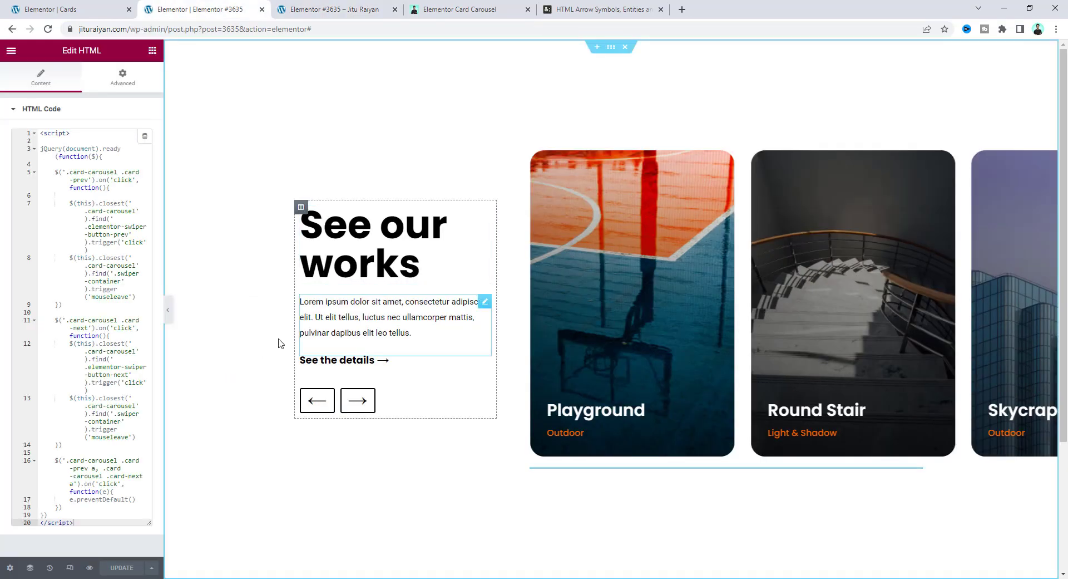
{"action": "left_click", "coordinate": [69, 567]}
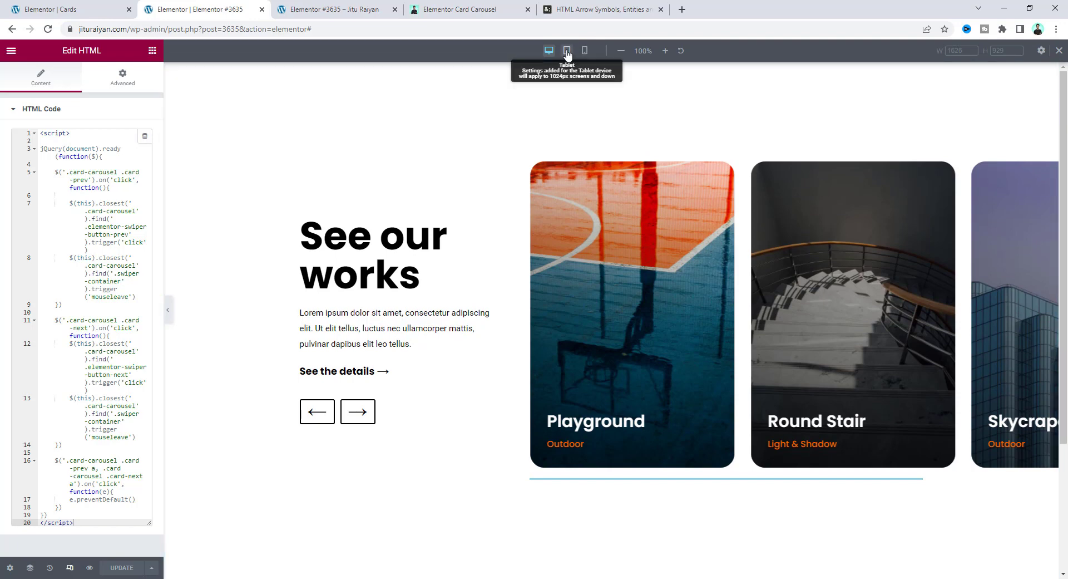
{"action": "left_click", "coordinate": [567, 52]}
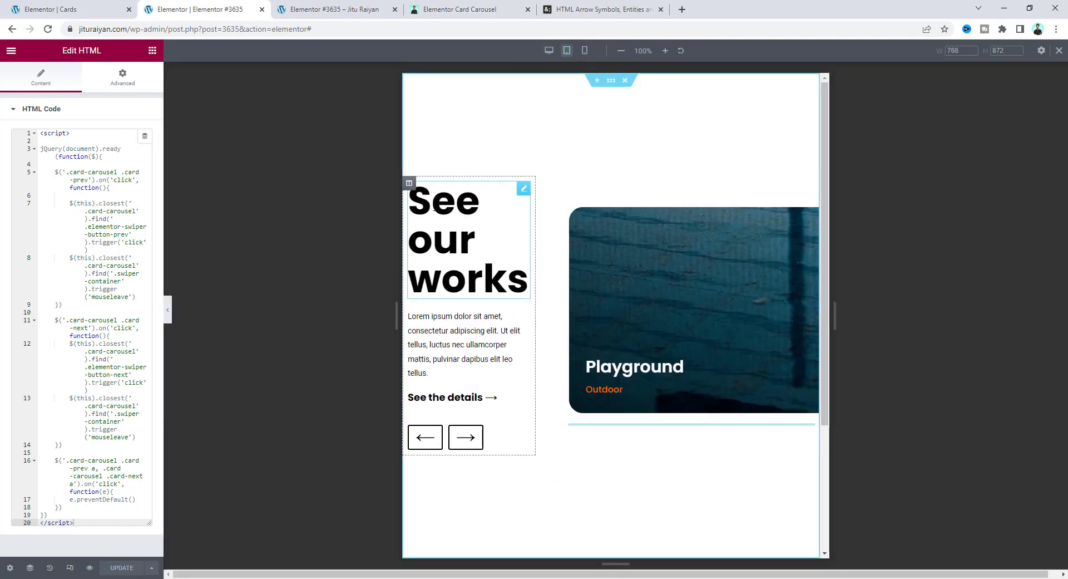
{"action": "left_click", "coordinate": [409, 183]}
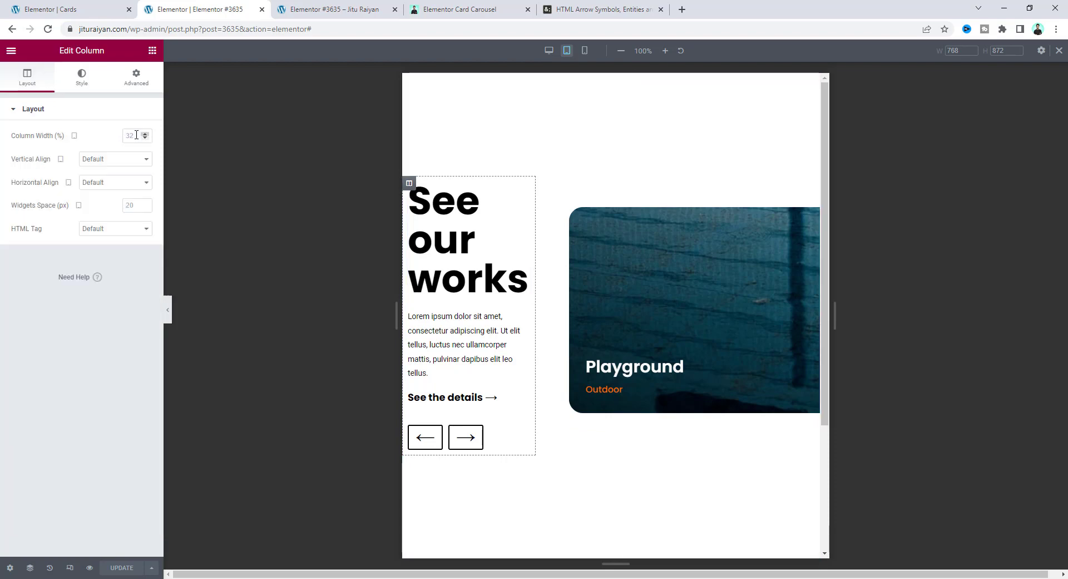
{"action": "type", "text": "38"}
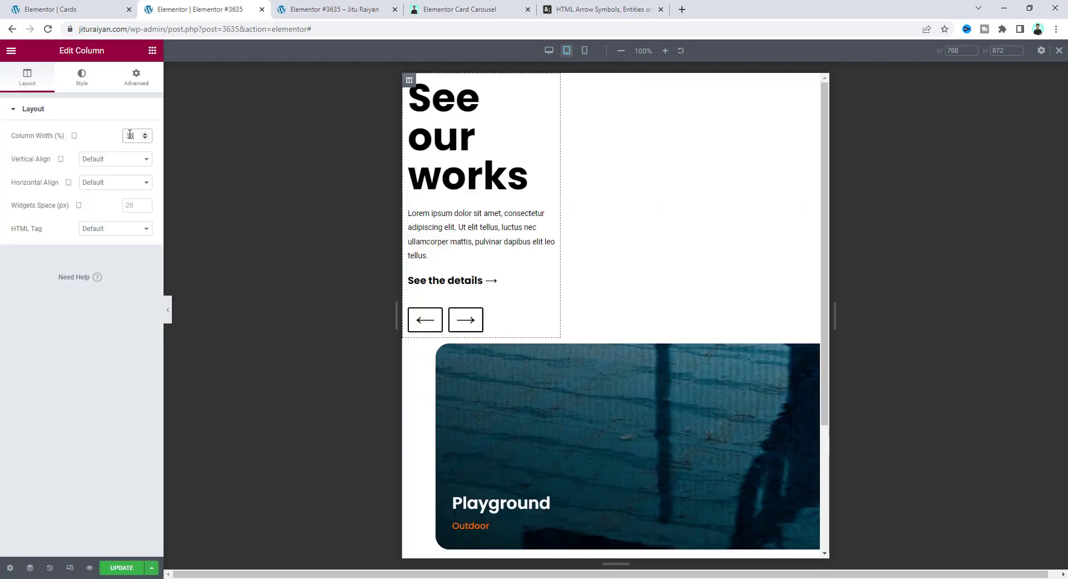
{"action": "type", "text": "66"}
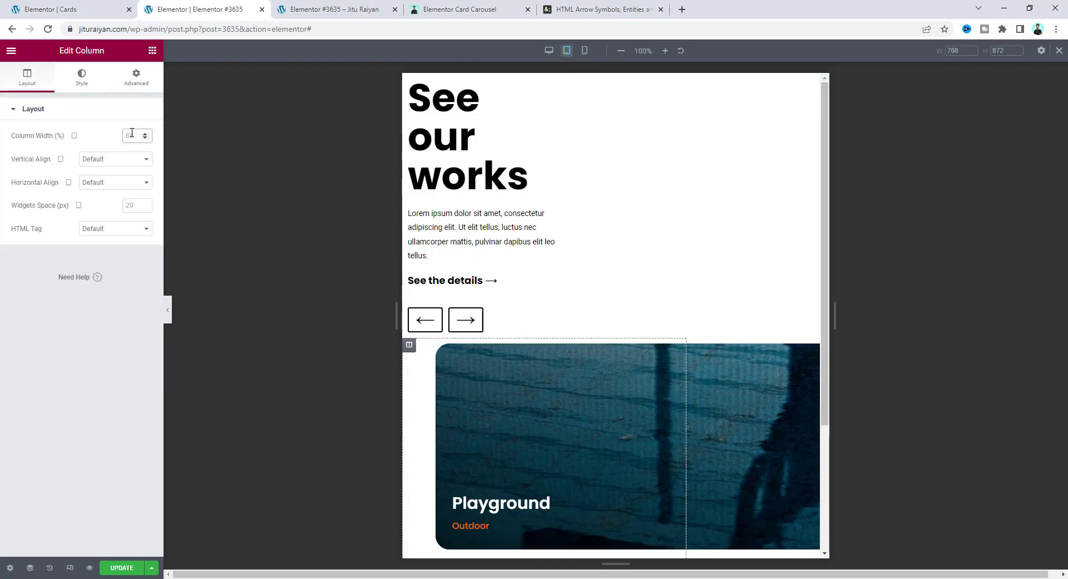
{"action": "key", "text": "BackSpace"}
{"action": "type", "text": "2"}
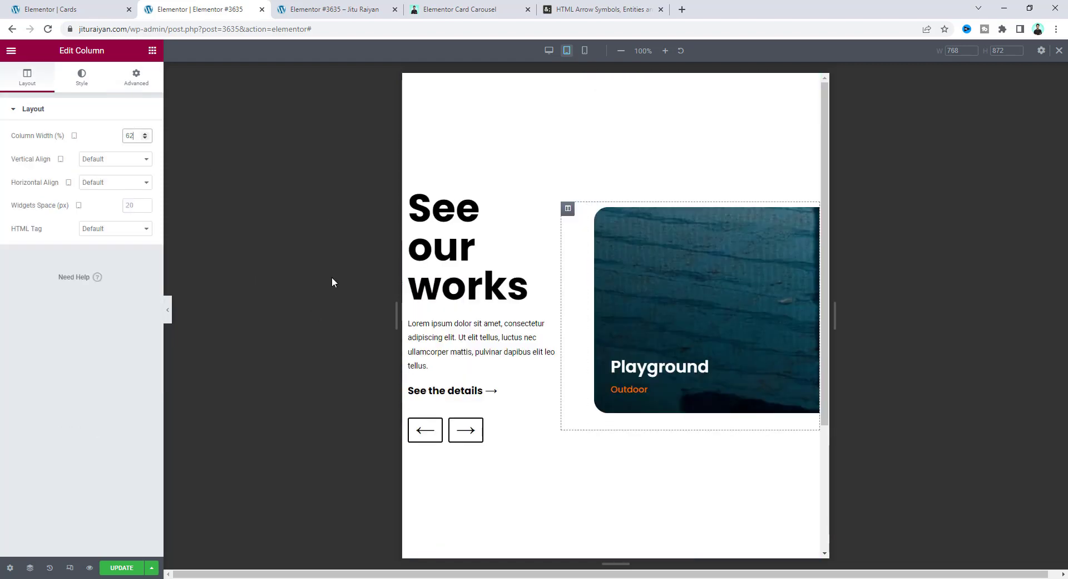
- Set the tablet font size to 55 px for the "See our works" heading and 15 px for the paragraph below it
{"action": "left_click", "coordinate": [451, 230]}
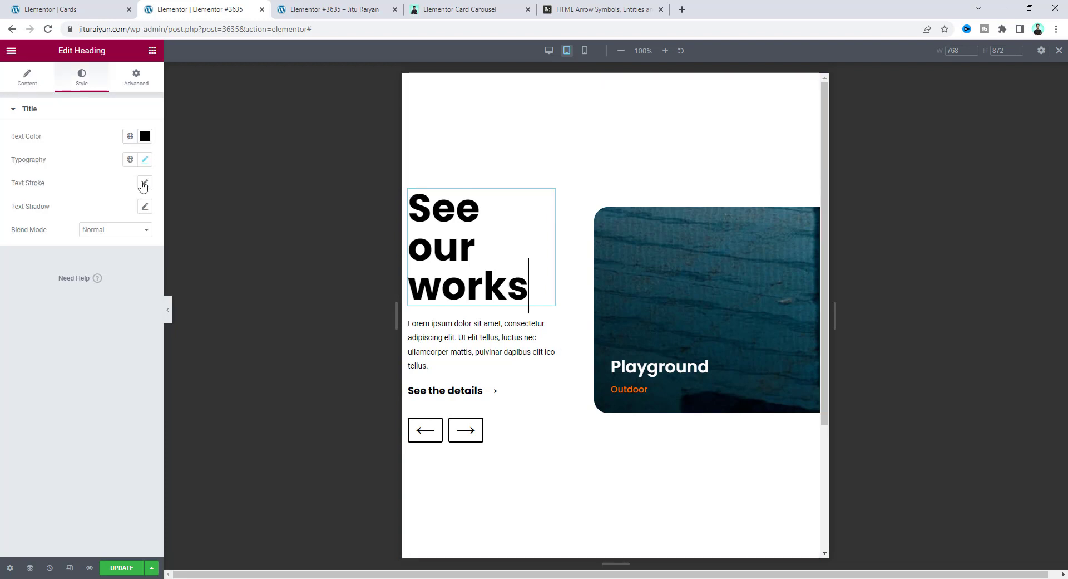
{"action": "left_click", "coordinate": [145, 161]}
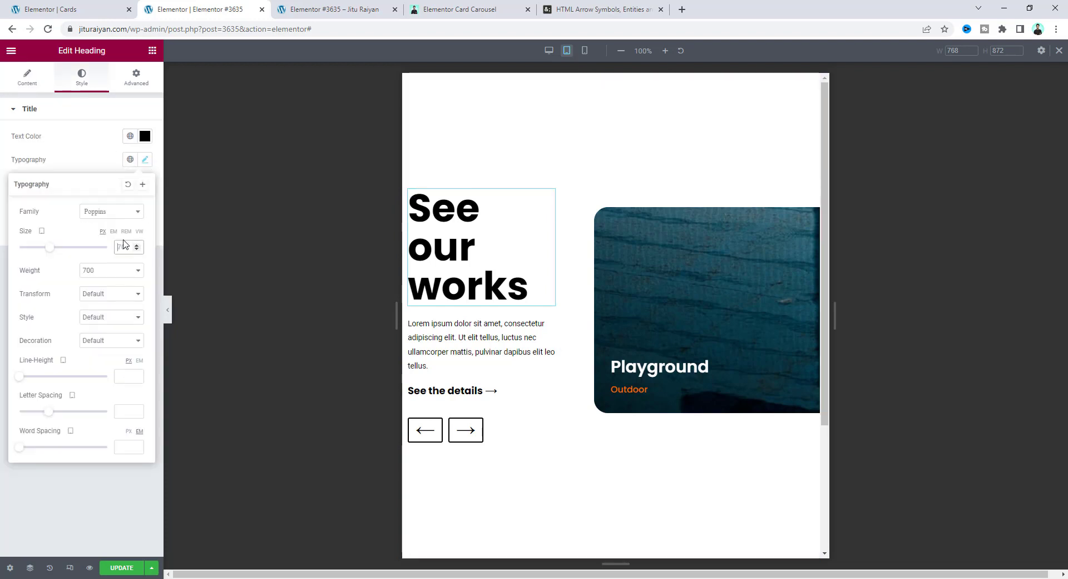
{"action": "type", "text": "55"}
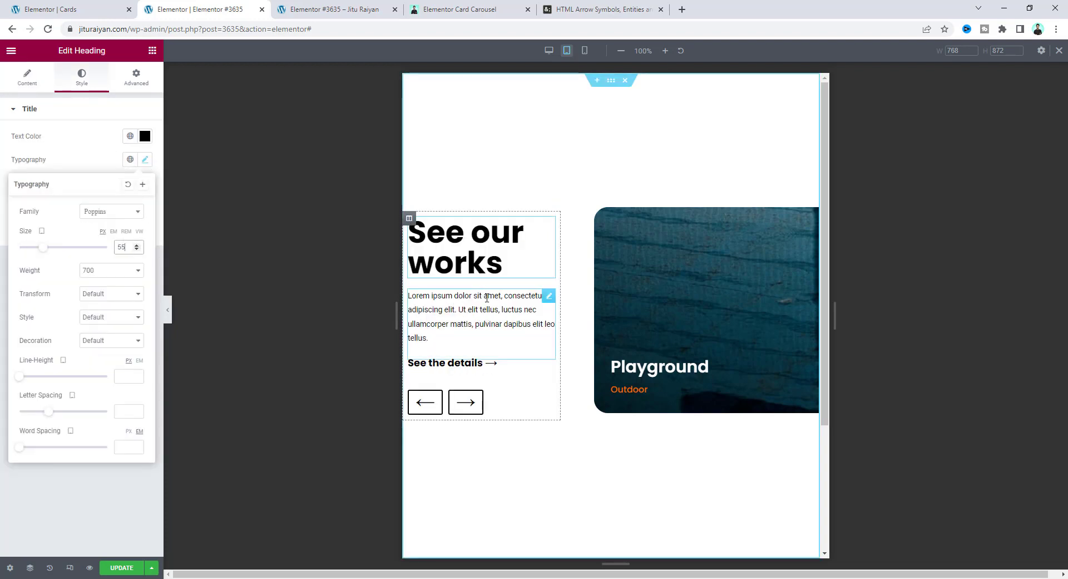
{"action": "left_click", "coordinate": [463, 309]}
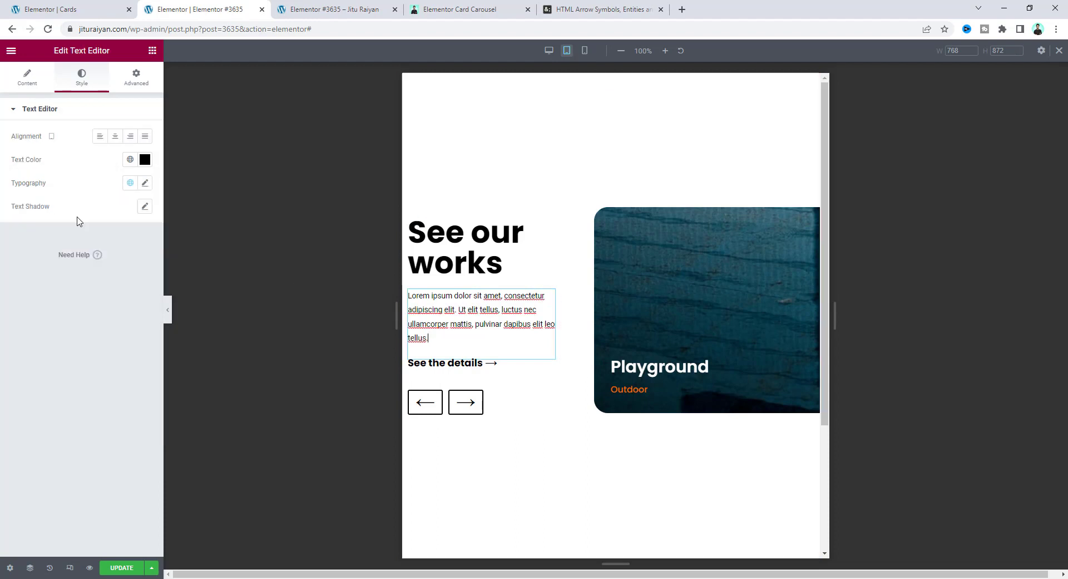
{"action": "left_click", "coordinate": [144, 182]}
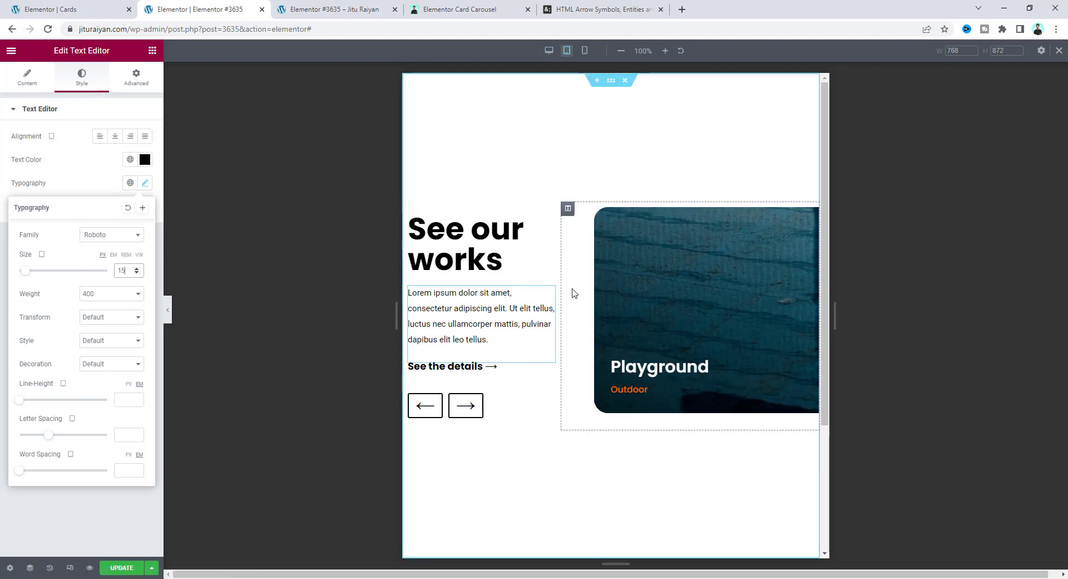
- Give the carousel's column a tablet margin of 20 px at the top and 10 px on the left
{"action": "left_click", "coordinate": [567, 209]}
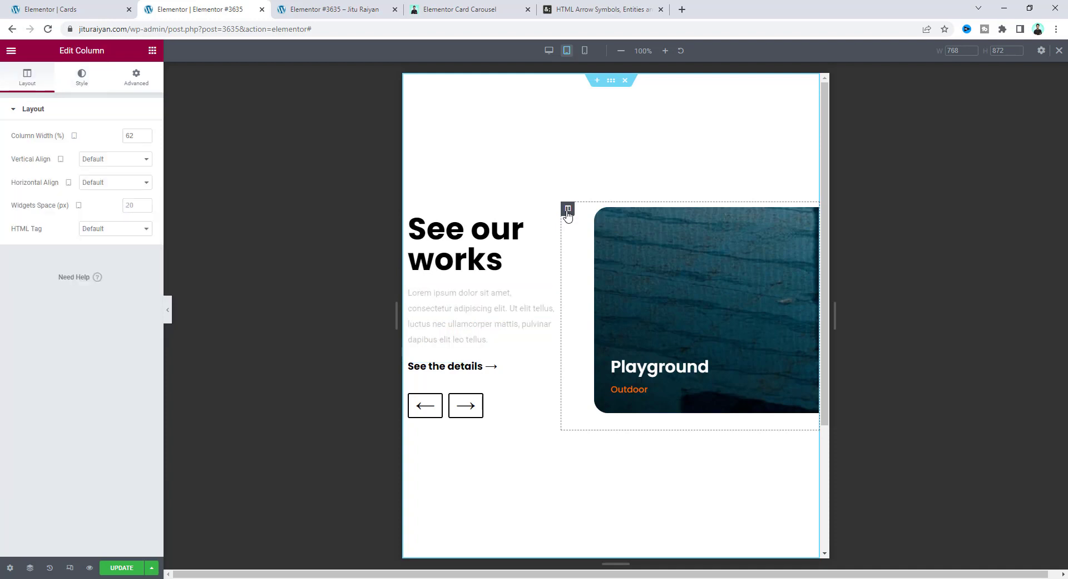
{"action": "left_click", "coordinate": [139, 82]}
{"action": "double_click", "coordinate": [105, 148]}
{"action": "key", "text": "BackSpace"}
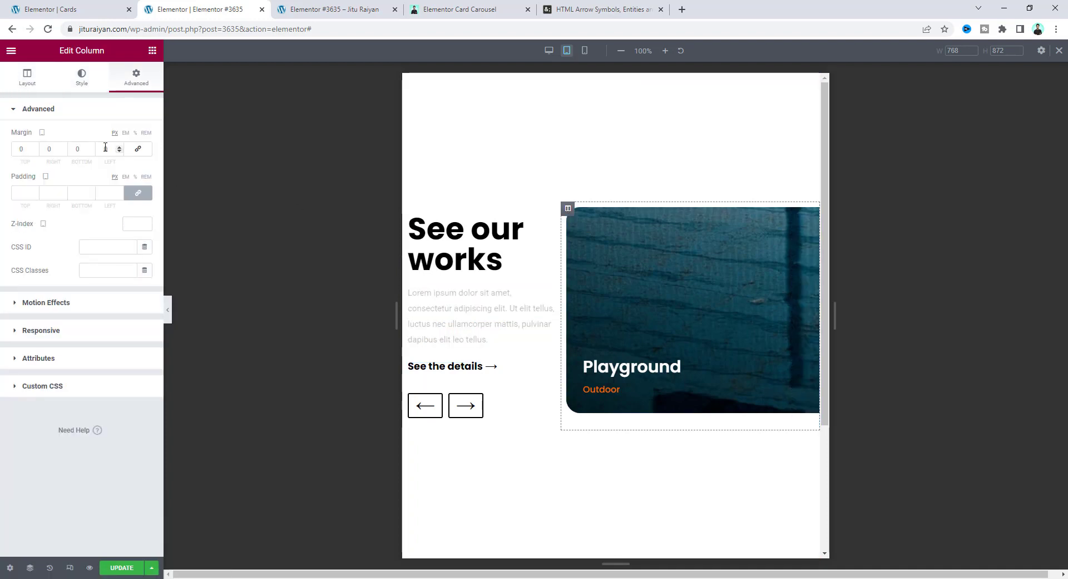
{"action": "type", "text": "10"}
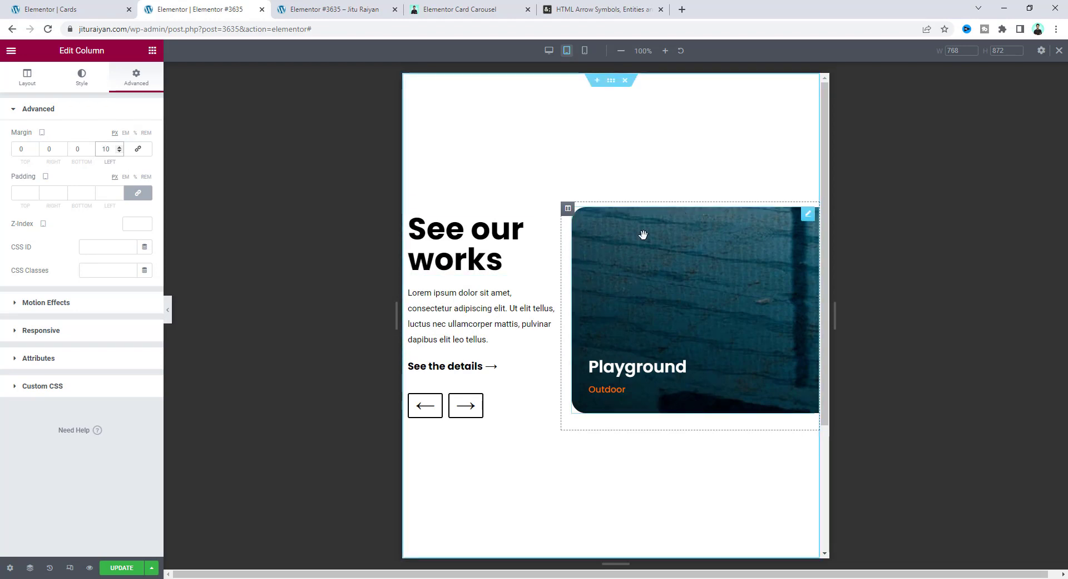
{"action": "left_click", "coordinate": [19, 148]}
{"action": "type", "text": "2"}
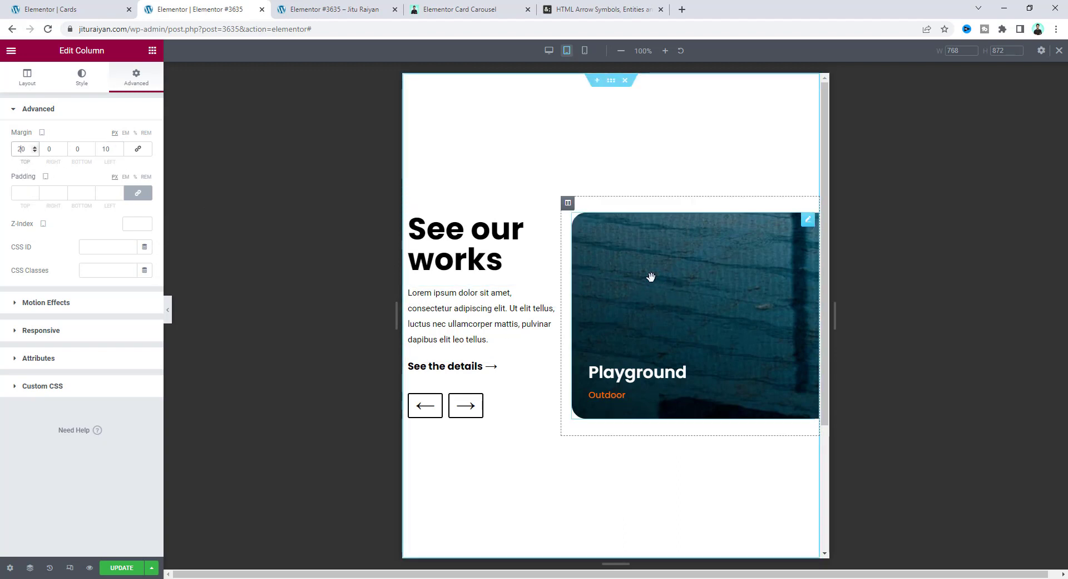
- Set the carousel's tablet width to 620 px and show 2 slides per view
{"action": "left_click", "coordinate": [702, 288]}
{"action": "left_click", "coordinate": [27, 78]}
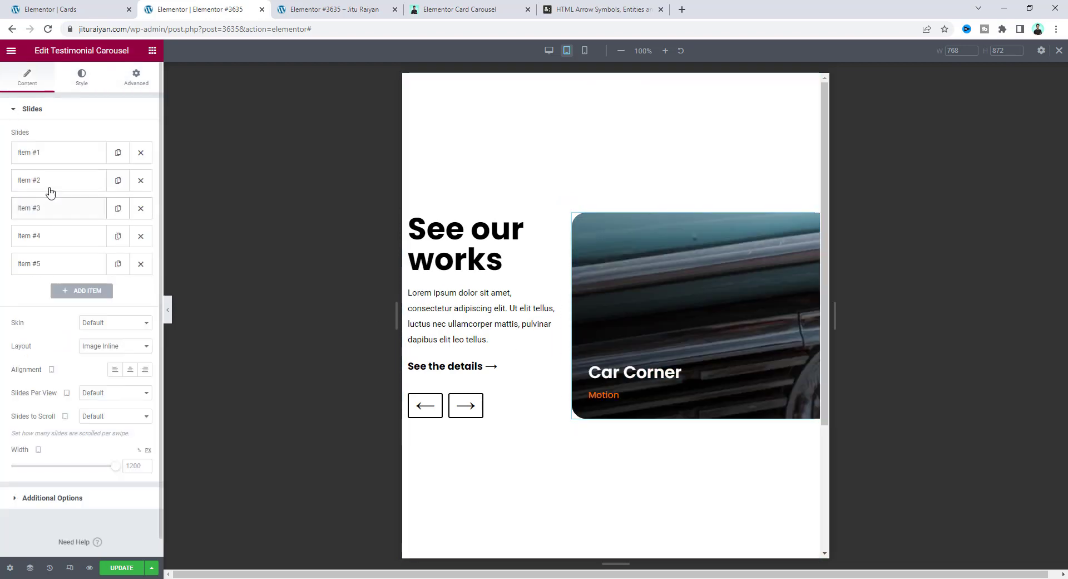
{"action": "left_click", "coordinate": [132, 469]}
{"action": "type", "text": "620"}
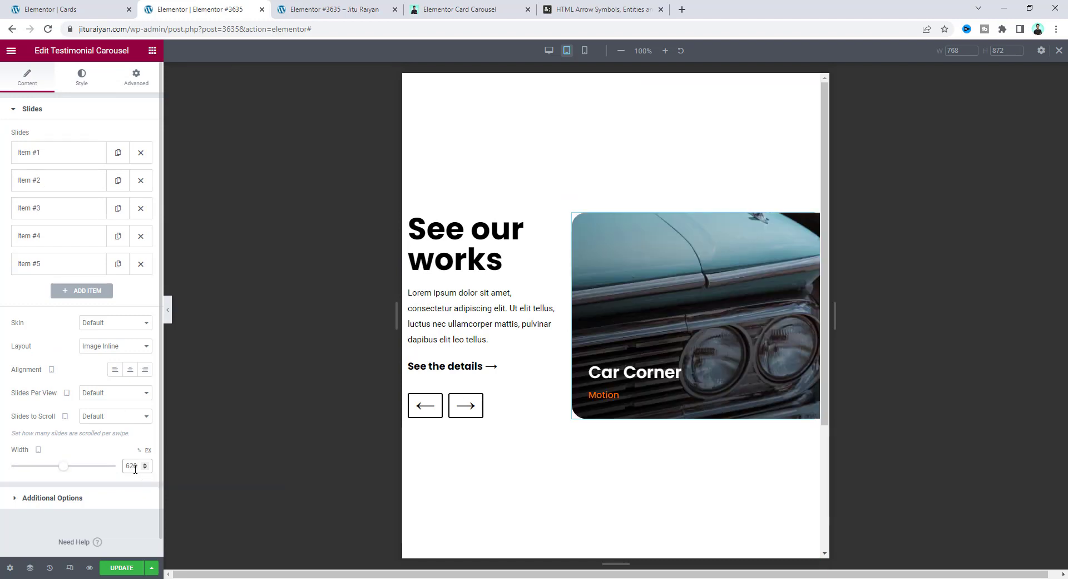
{"action": "left_click", "coordinate": [107, 394]}
{"action": "left_click", "coordinate": [111, 422]}
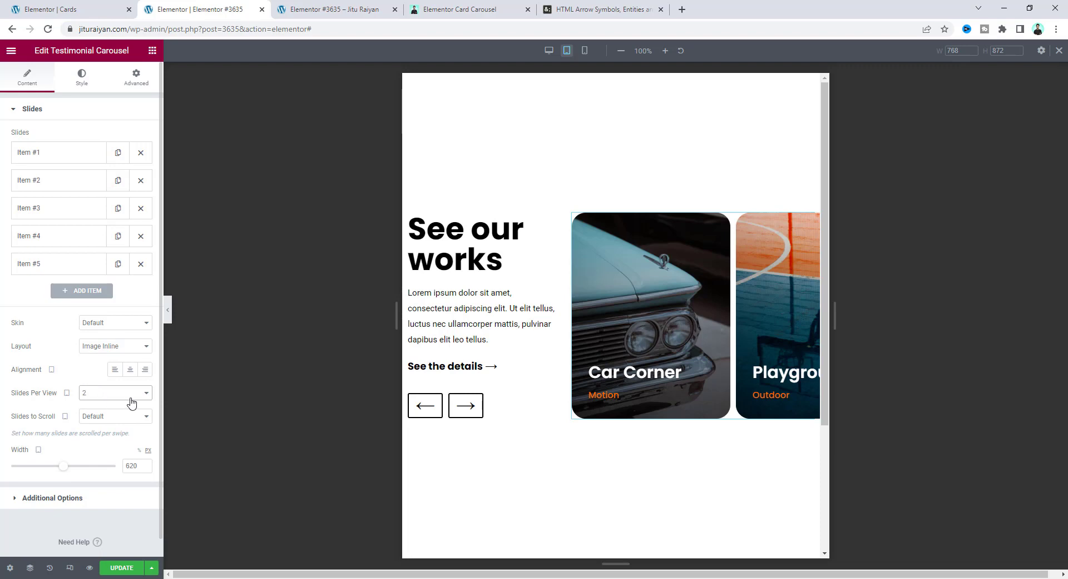
- Examine the card height variable under the 1024px media query in the carousel's custom CSS
{"action": "left_click", "coordinate": [139, 75]}
{"action": "scroll", "coordinate": [108, 461], "scroll_direction": "down", "scroll_amount": 3}
{"action": "left_click", "coordinate": [115, 477]}
{"action": "scroll", "coordinate": [114, 481], "scroll_direction": "down", "scroll_amount": 10}
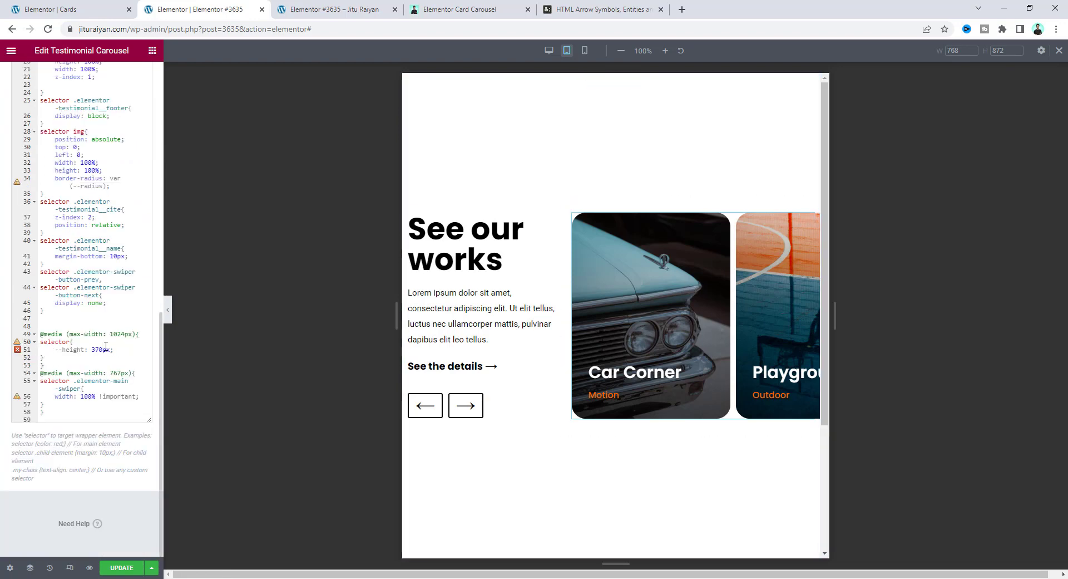
{"action": "left_click", "coordinate": [92, 349]}
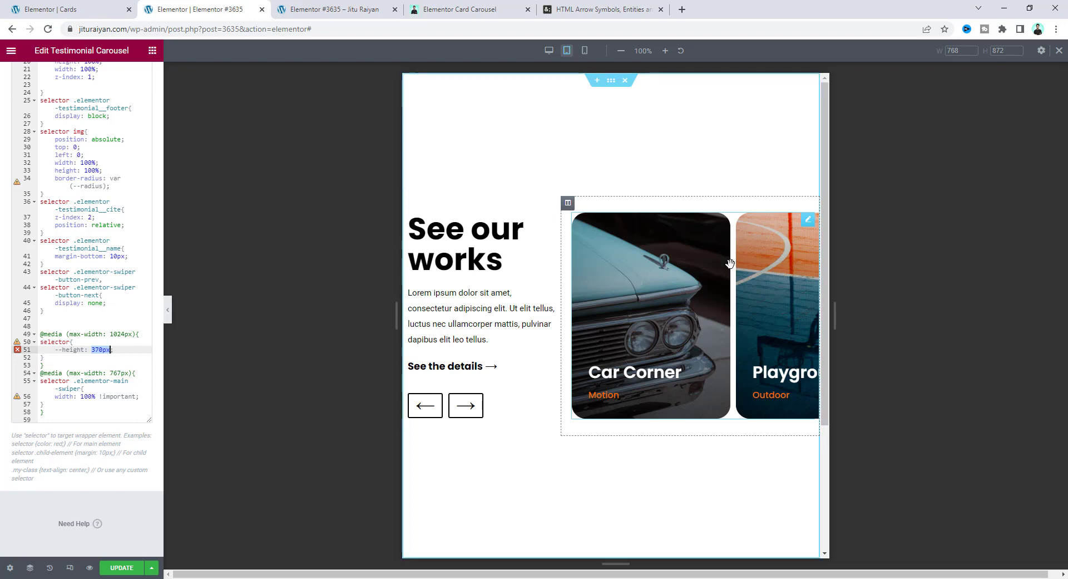
- Set the space between the carousel's slides to 20 for tablet
{"action": "scroll", "coordinate": [88, 146], "scroll_direction": "up", "scroll_amount": 5}
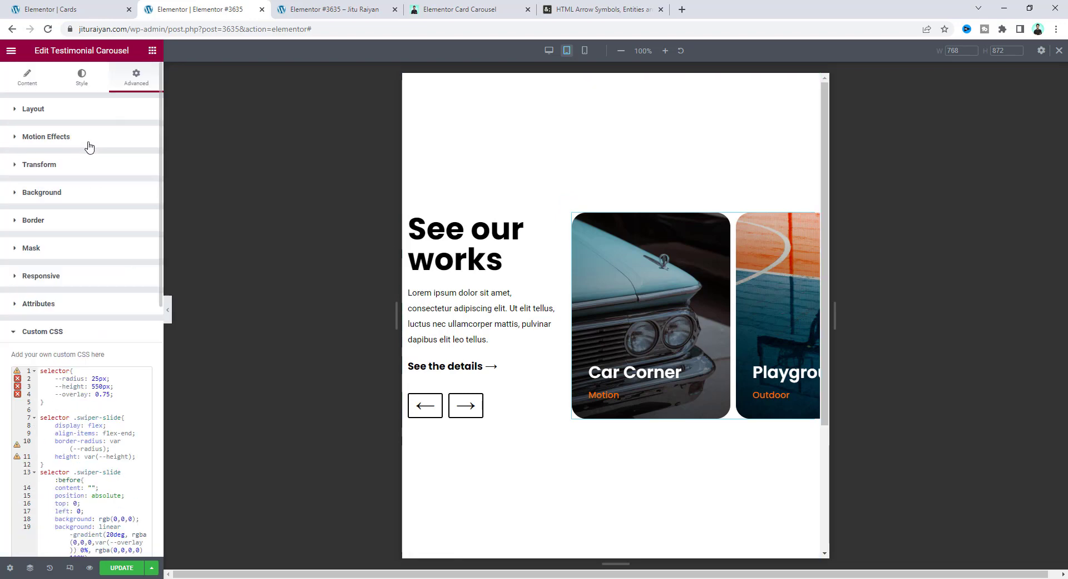
{"action": "left_click", "coordinate": [84, 76]}
{"action": "type", "text": "20"}
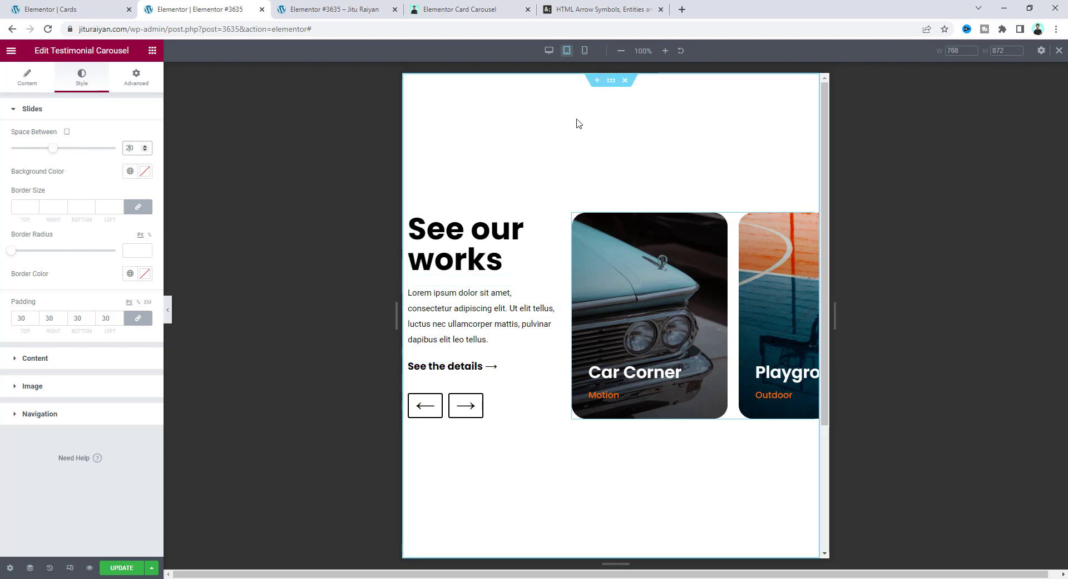
- Set the section's tablet padding to 60 px top and bottom and 10 px left and right, with the values unlinked
{"action": "left_click", "coordinate": [611, 83]}
{"action": "type", "text": "10"}
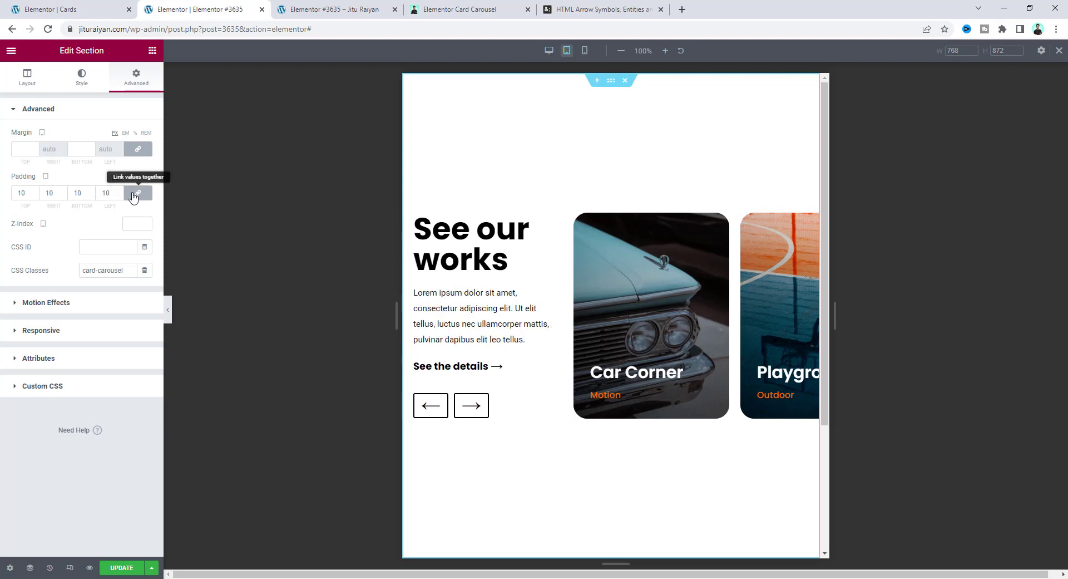
{"action": "left_click", "coordinate": [138, 195]}
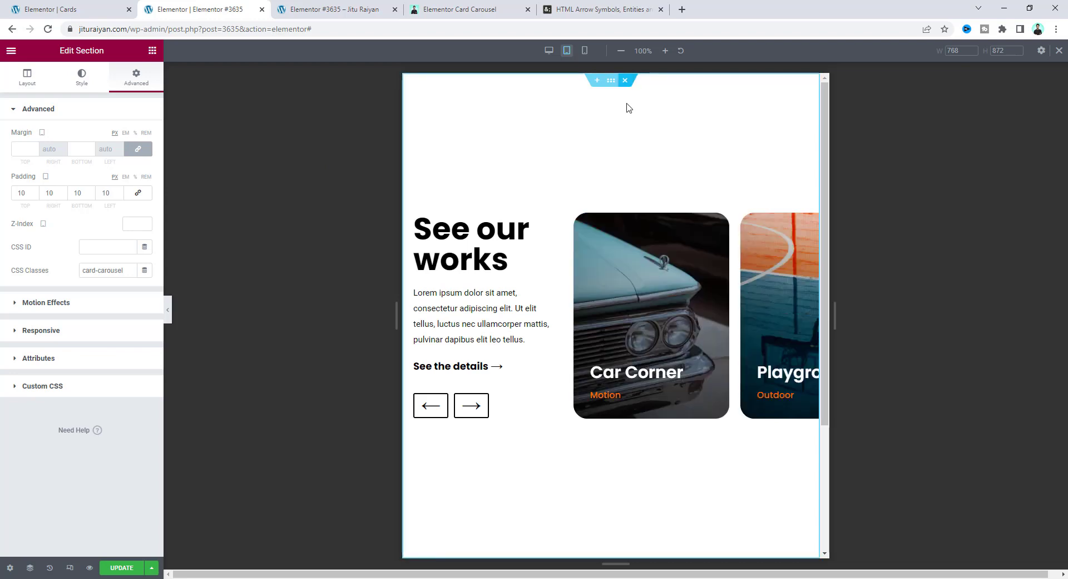
{"action": "type", "text": "60"}
{"action": "double_click", "coordinate": [78, 193]}
{"action": "type", "text": "60"}
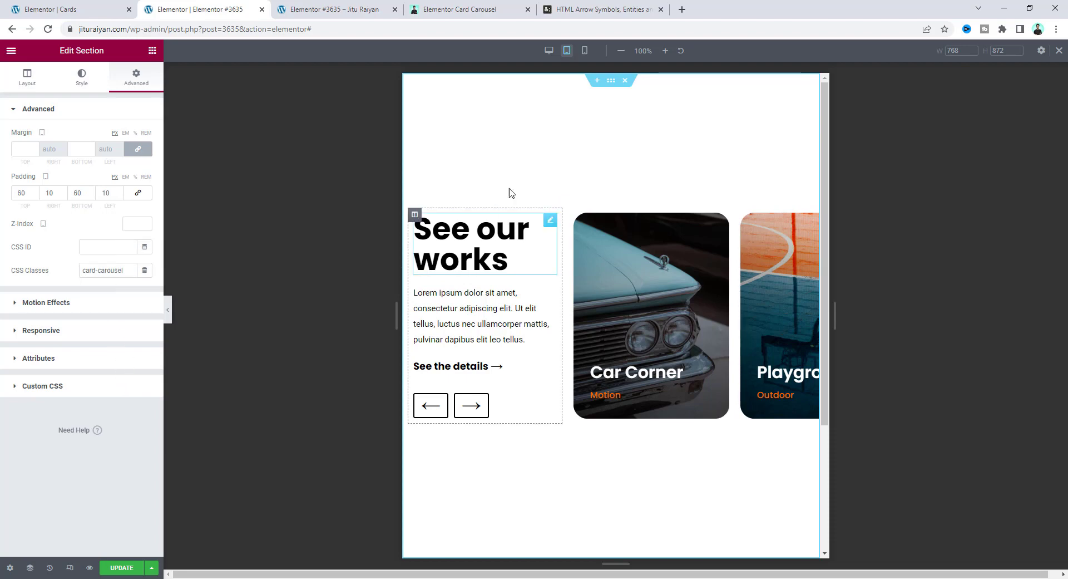
- Switch to the mobile layout and set the carousel column's margin to 0 on all sides
{"action": "left_click", "coordinate": [585, 51]}
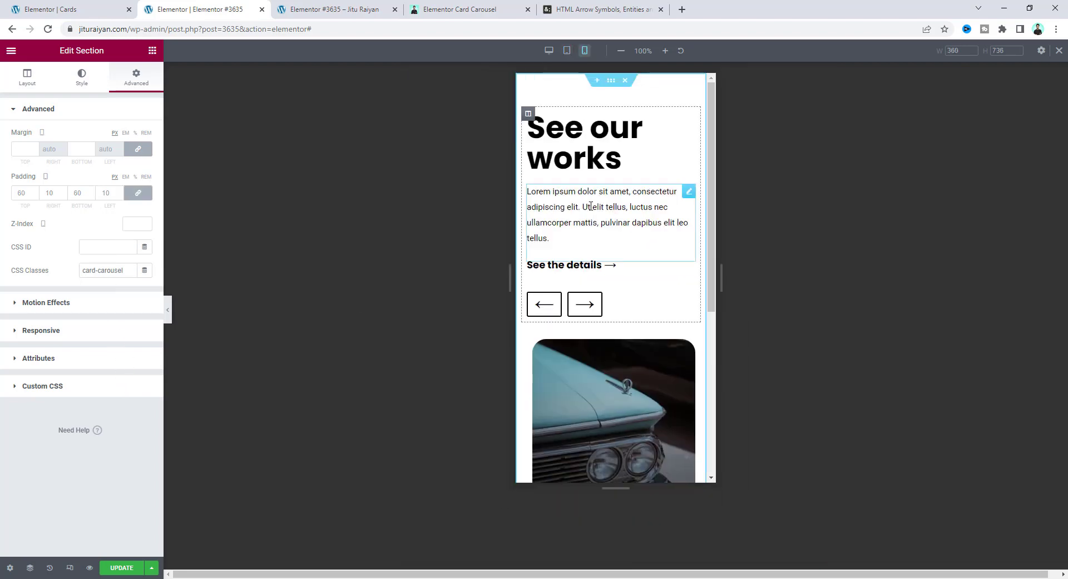
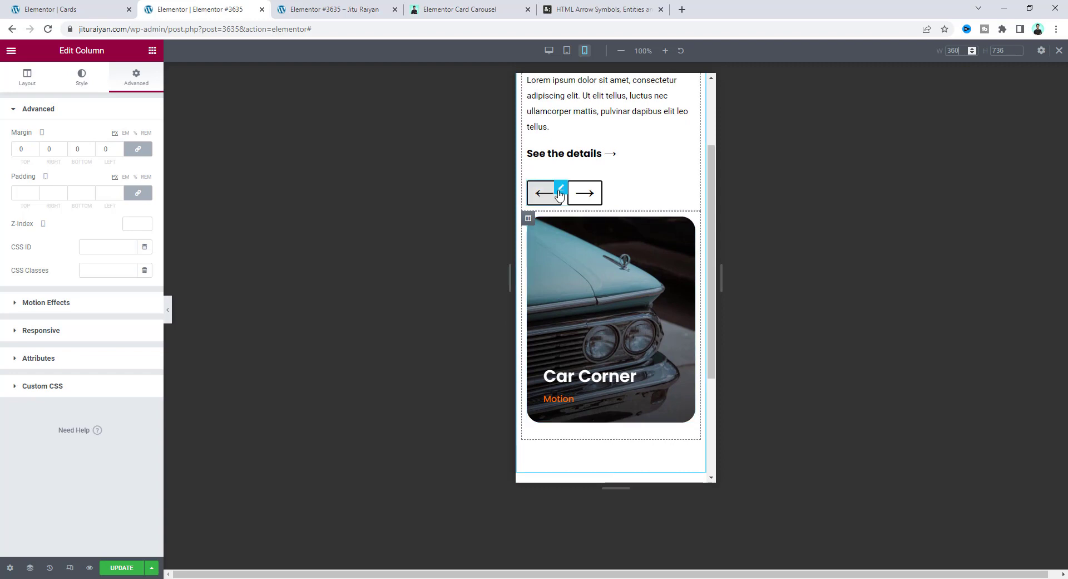
{"action": "scroll", "coordinate": [587, 199], "scroll_direction": "down", "scroll_amount": 1}
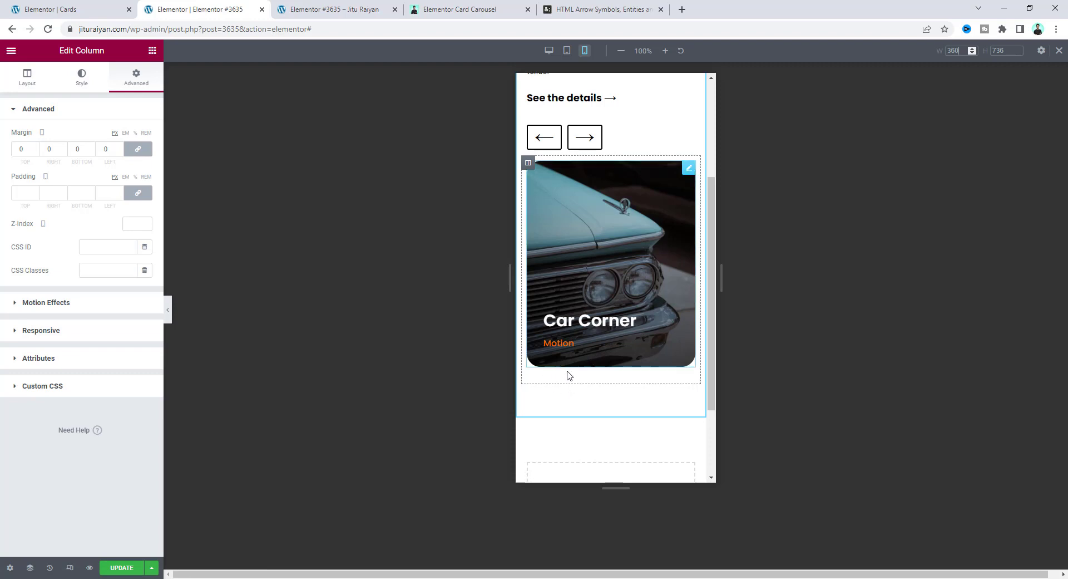
{"action": "scroll", "coordinate": [551, 311], "scroll_direction": "up", "scroll_amount": 2}
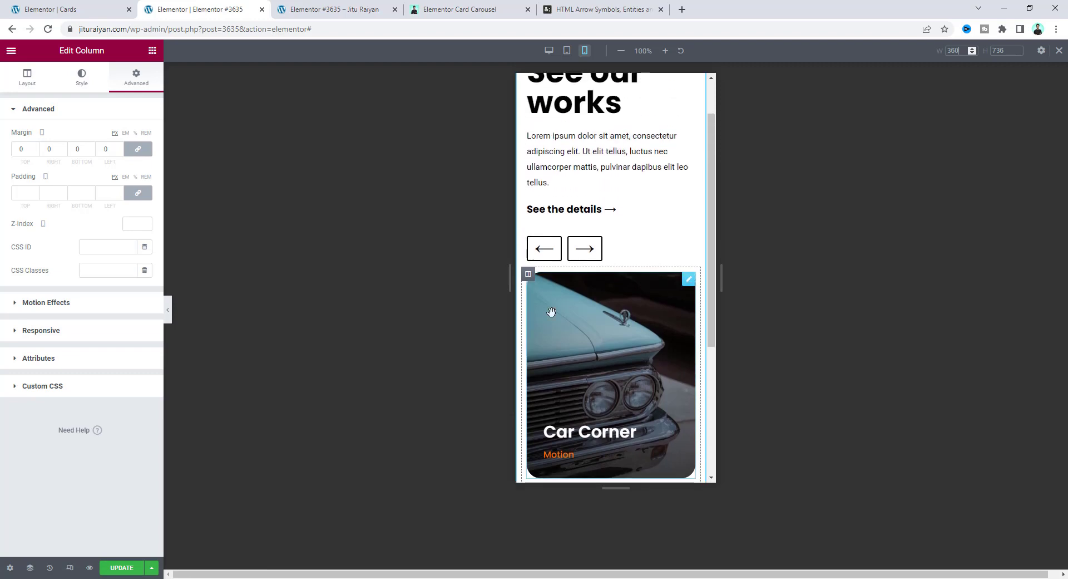
{"action": "scroll", "coordinate": [592, 239], "scroll_direction": "down", "scroll_amount": 2}
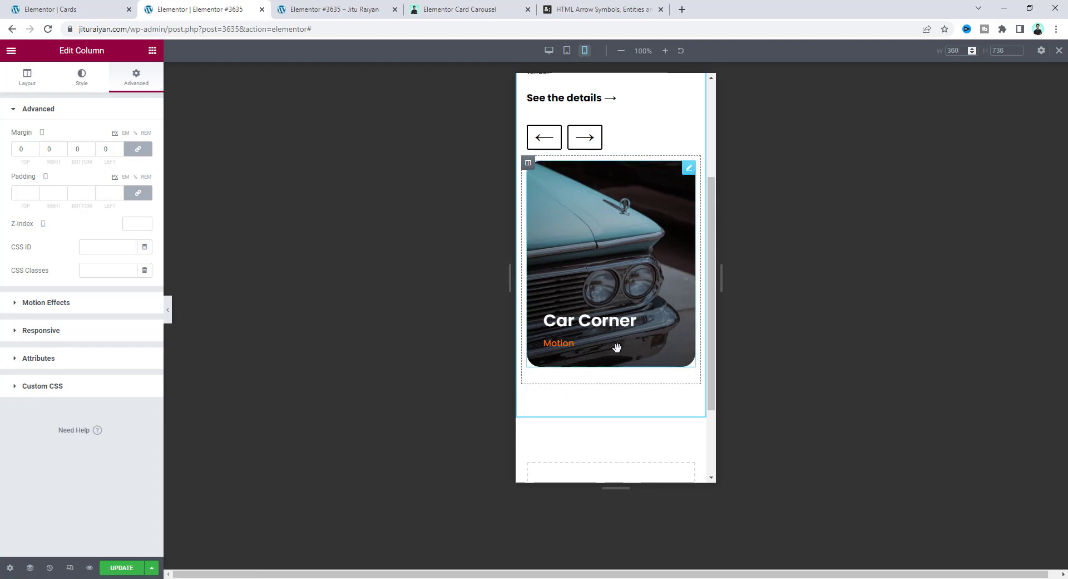
{"action": "scroll", "coordinate": [617, 347], "scroll_direction": "up", "scroll_amount": 2}
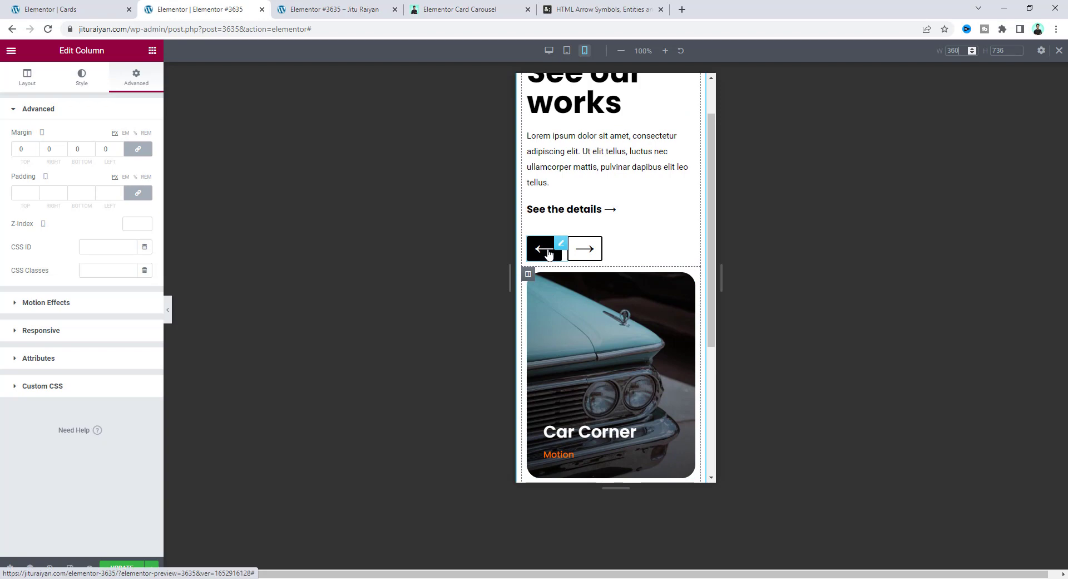
- Duplicate both arrow buttons and place the copies side by side below the carousel in its column
{"action": "right_click", "coordinate": [549, 253]}
{"action": "left_click", "coordinate": [566, 276]}
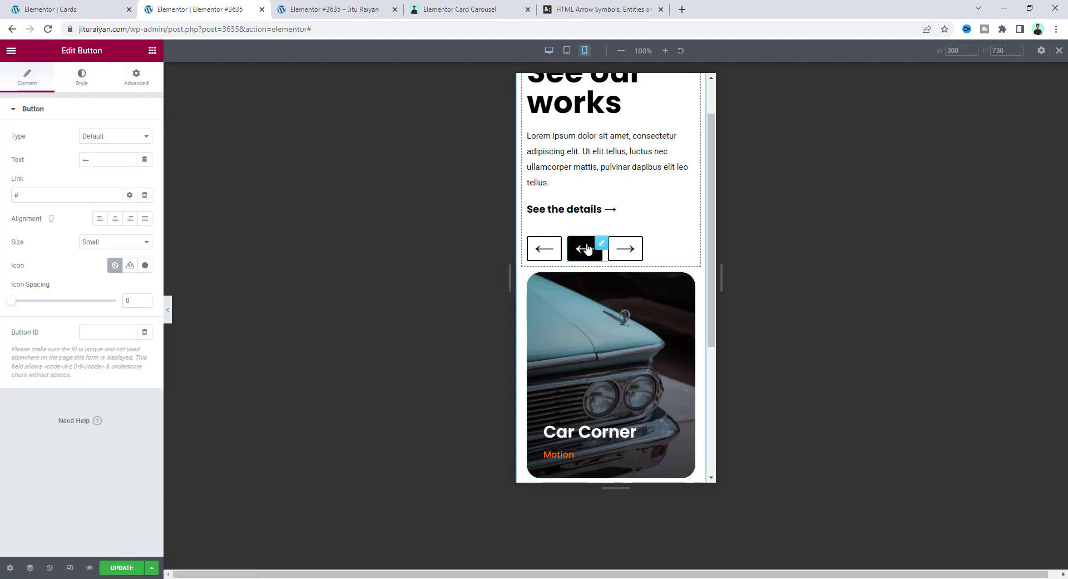
{"action": "left_click_drag", "start_coordinate": [599, 243], "coordinate": [612, 295]}
{"action": "right_click", "coordinate": [591, 239]}
{"action": "left_click", "coordinate": [589, 274]}
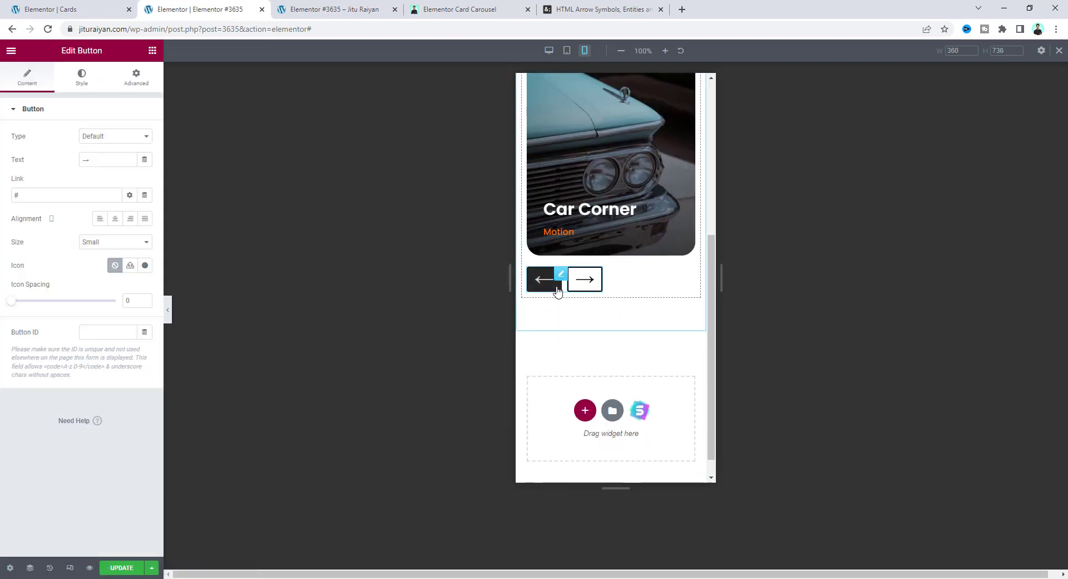
{"action": "scroll", "coordinate": [579, 287], "scroll_direction": "up", "scroll_amount": 1}
{"action": "scroll", "coordinate": [578, 287], "scroll_direction": "up", "scroll_amount": 1}
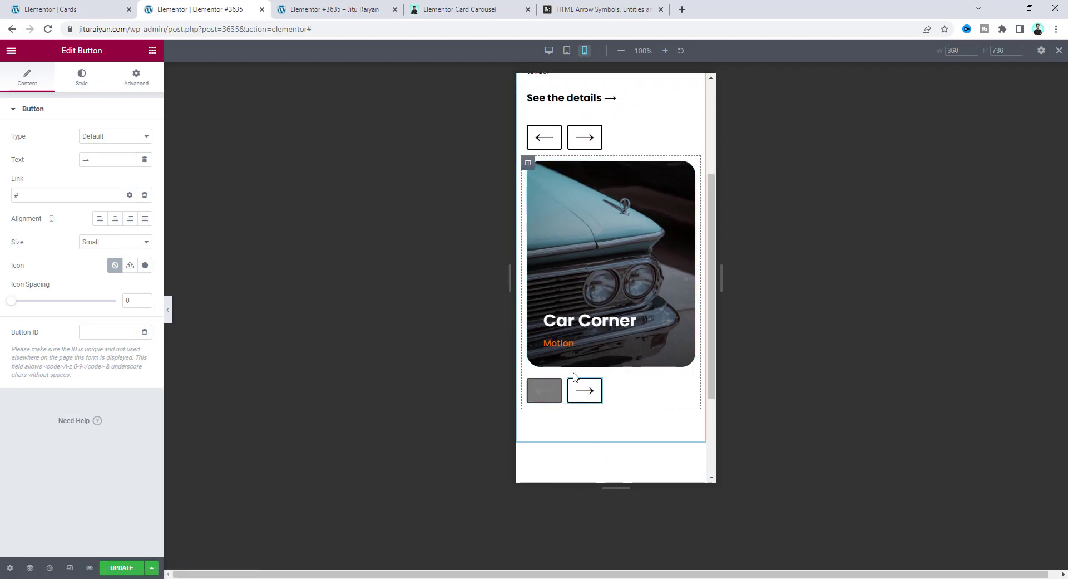
{"action": "scroll", "coordinate": [565, 266], "scroll_direction": "up", "scroll_amount": 1}
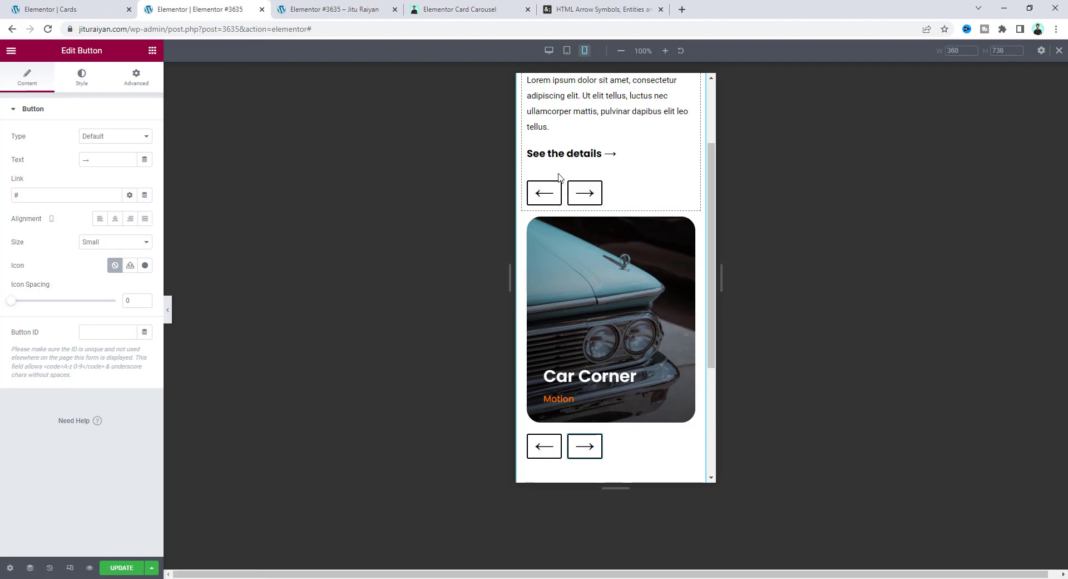
- Hide the original left-arrow button above the carousel on mobile
{"action": "left_click", "coordinate": [568, 271]}
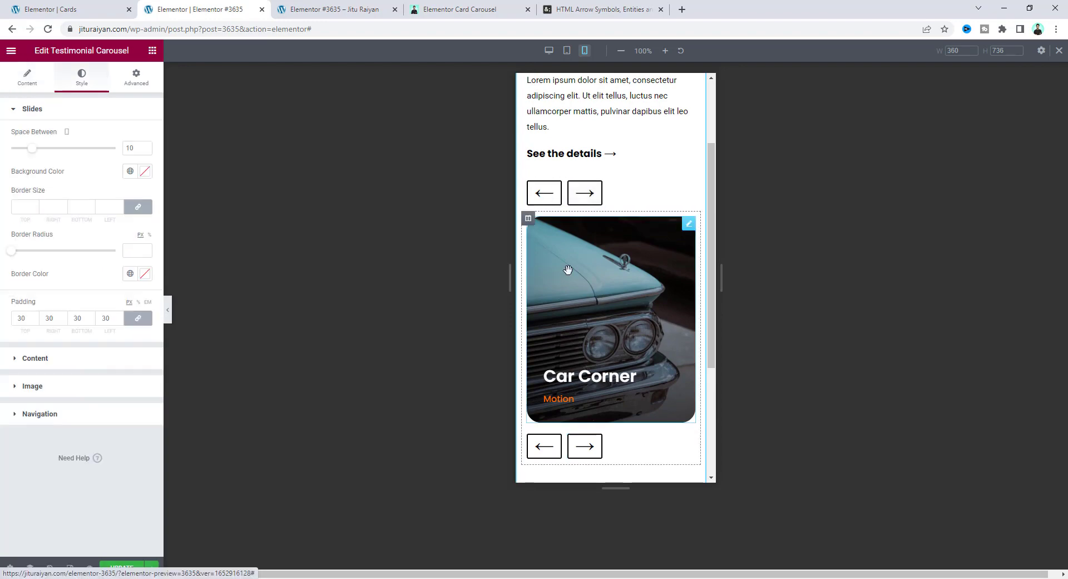
{"action": "right_click", "coordinate": [546, 196]}
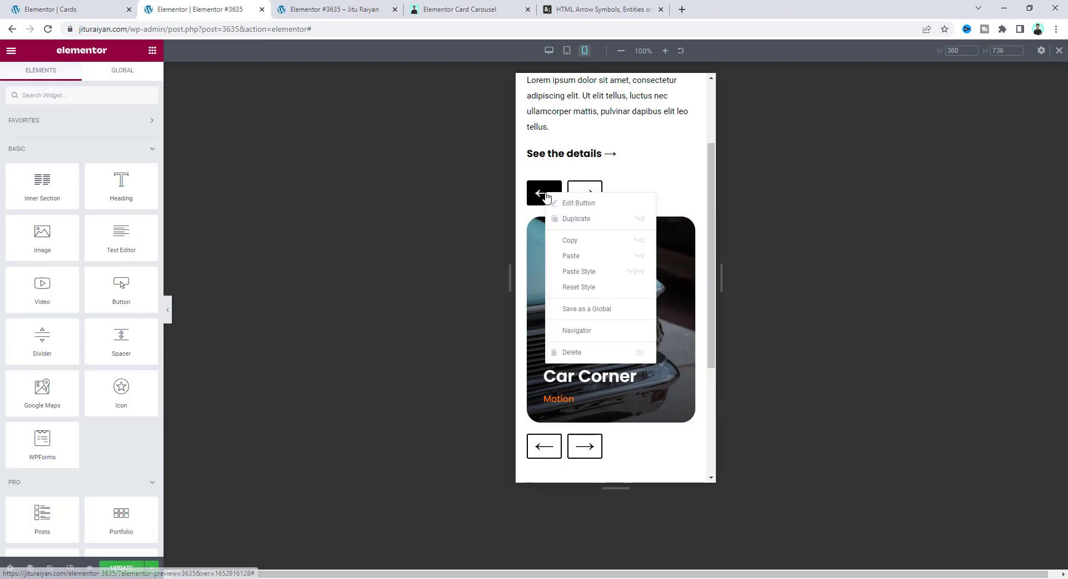
{"action": "left_click", "coordinate": [579, 204]}
{"action": "left_click", "coordinate": [89, 520]}
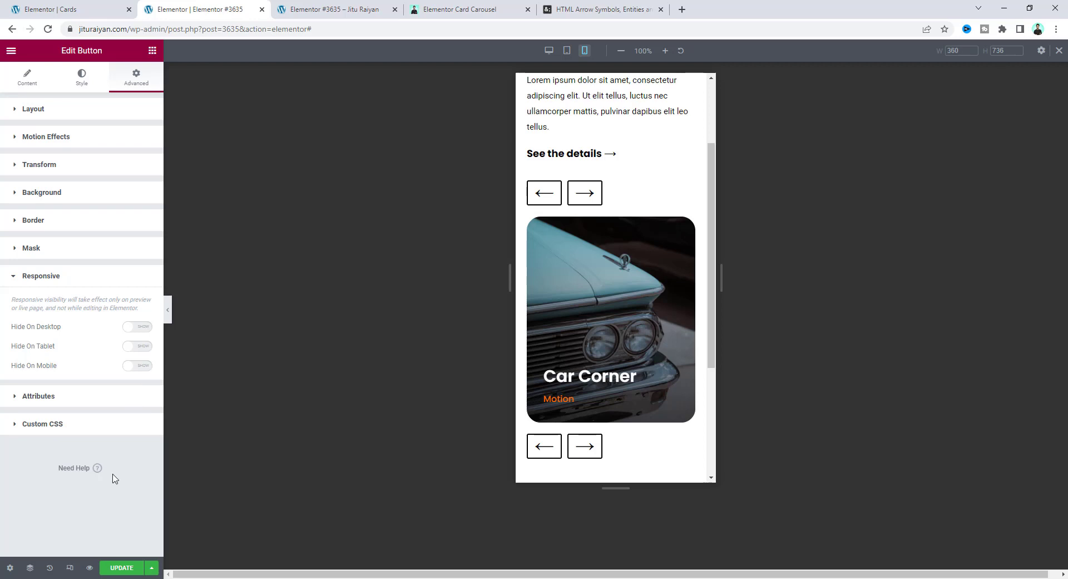
{"action": "left_click", "coordinate": [142, 367]}
- Hide the original right-arrow button above the carousel on mobile
{"action": "right_click", "coordinate": [582, 195]}
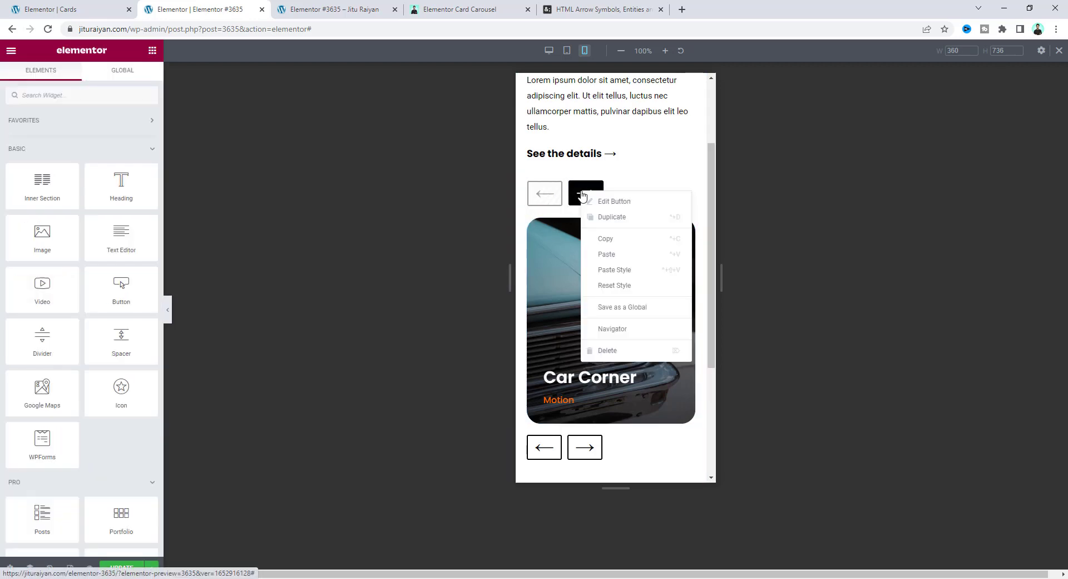
{"action": "left_click", "coordinate": [614, 200]}
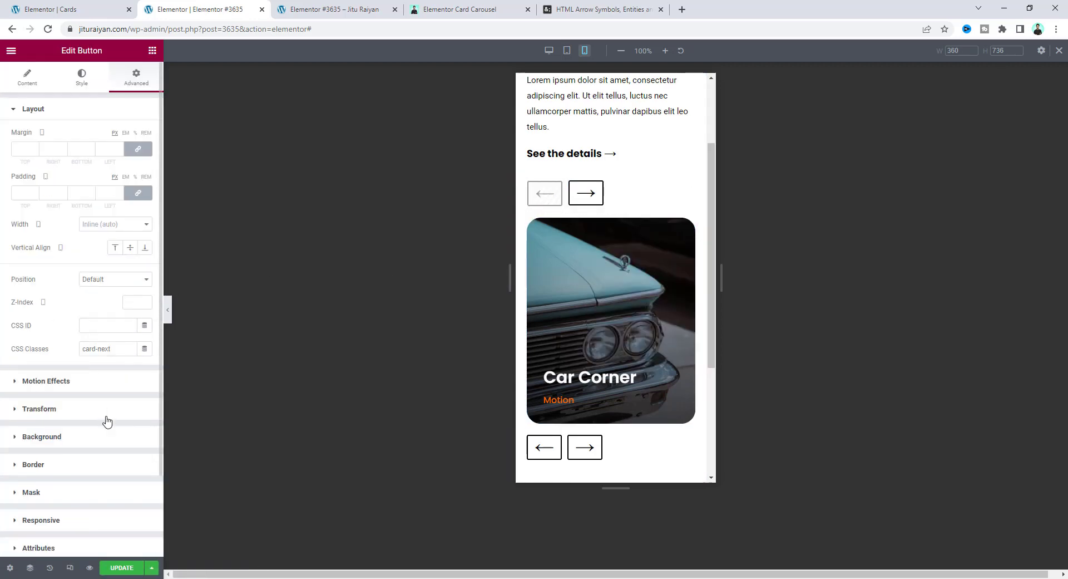
{"action": "left_click", "coordinate": [142, 366]}
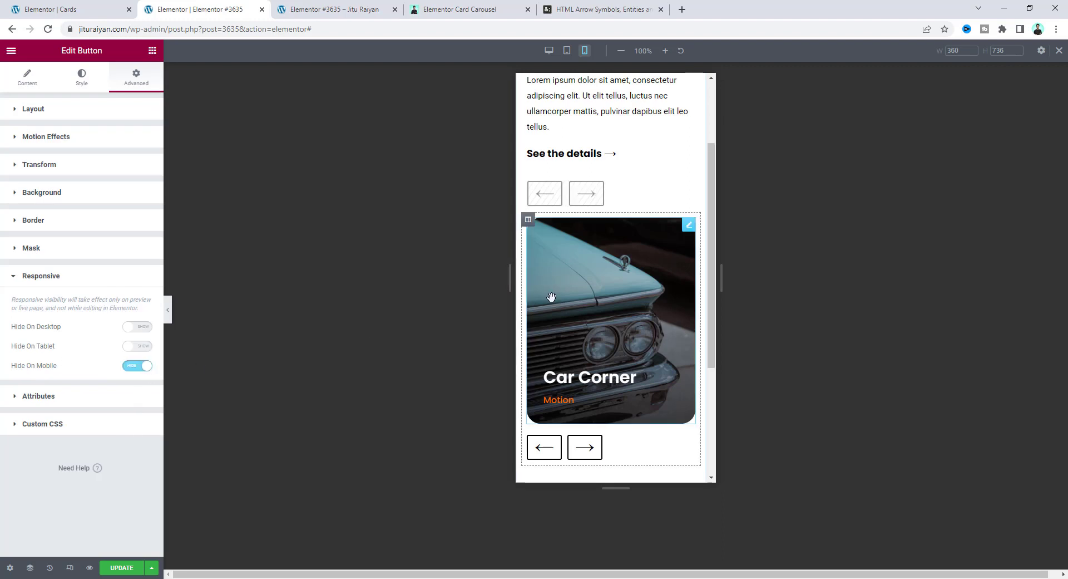
- Hide the duplicated left-arrow button below the carousel on desktop and tablet
{"action": "scroll", "coordinate": [548, 292], "scroll_direction": "down", "scroll_amount": 3}
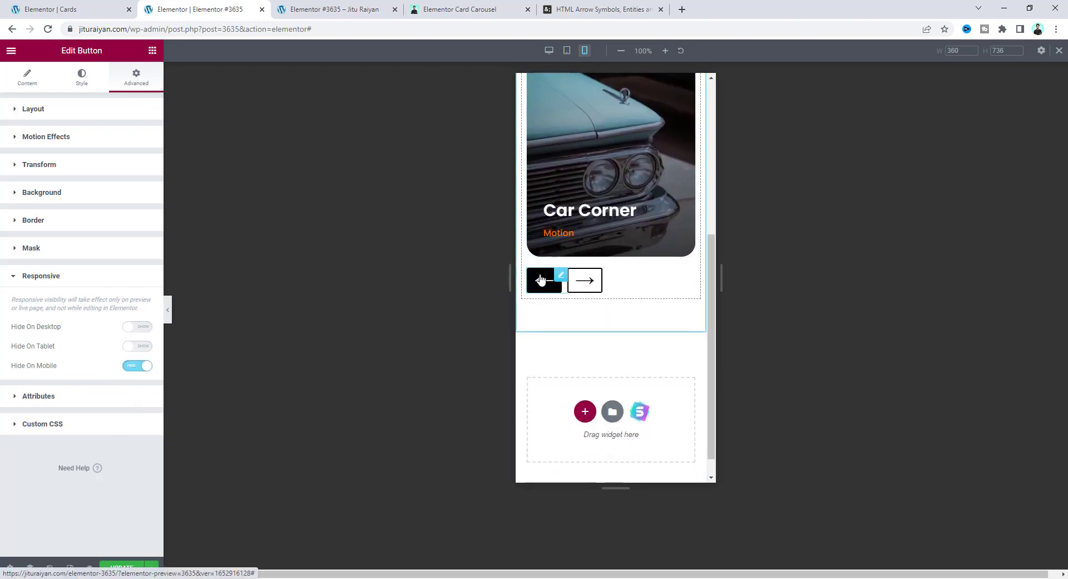
{"action": "right_click", "coordinate": [541, 280]}
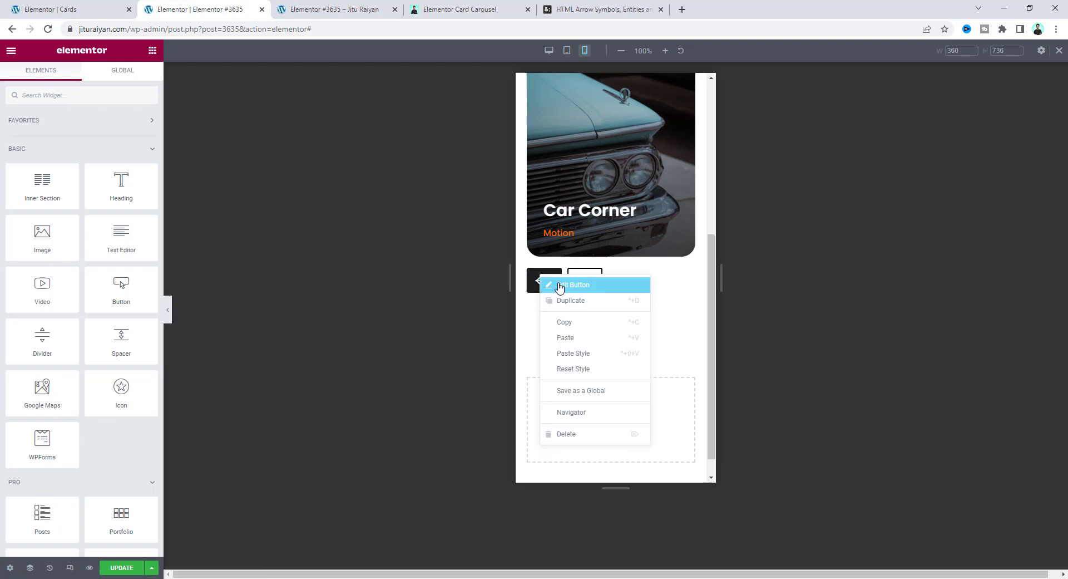
{"action": "left_click", "coordinate": [560, 285]}
{"action": "left_click", "coordinate": [136, 78]}
{"action": "left_click", "coordinate": [108, 424]}
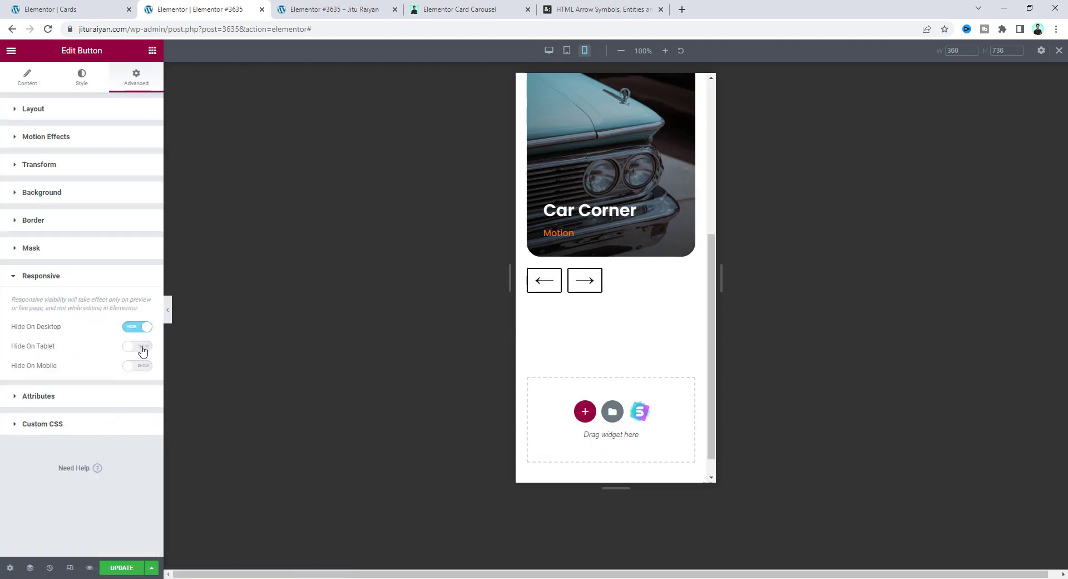
- Hide the duplicated right-arrow button below the carousel on desktop and tablet
{"action": "right_click", "coordinate": [579, 283]}
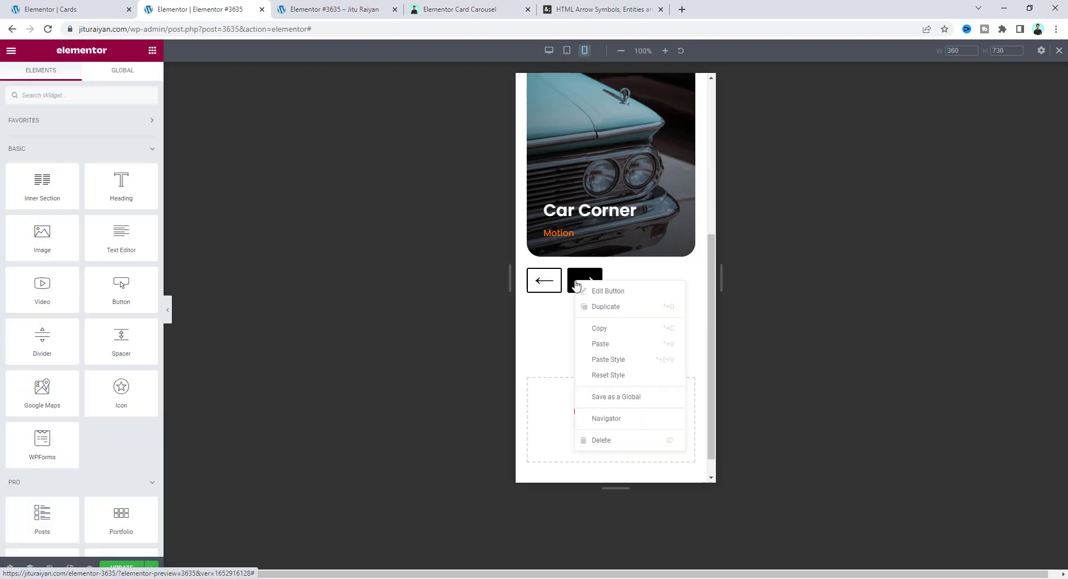
{"action": "left_click", "coordinate": [604, 292]}
{"action": "left_click", "coordinate": [136, 78]}
{"action": "left_click", "coordinate": [67, 486]}
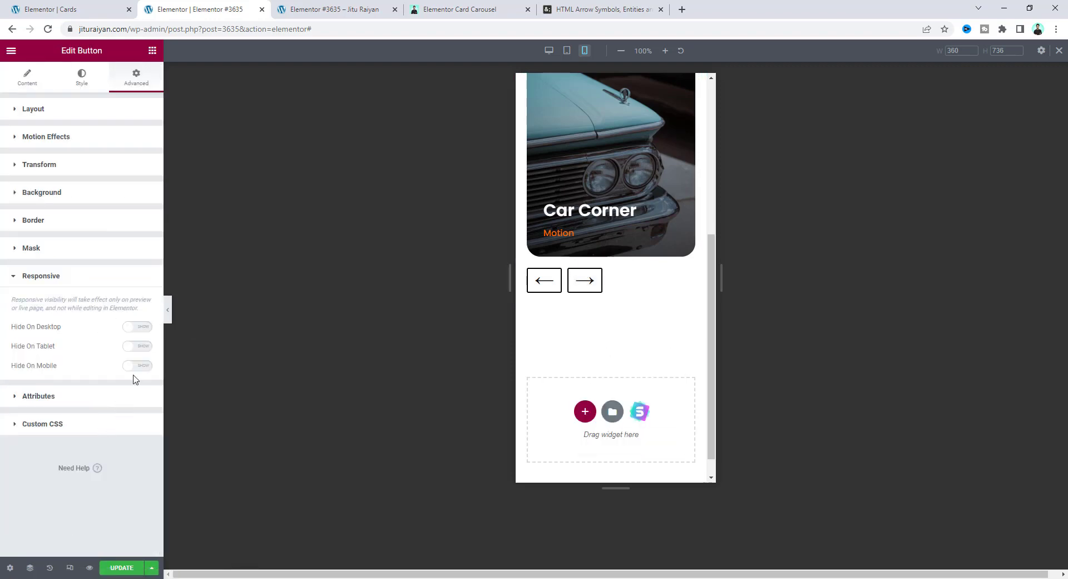
{"action": "left_click", "coordinate": [138, 326]}
{"action": "left_click", "coordinate": [137, 346]}
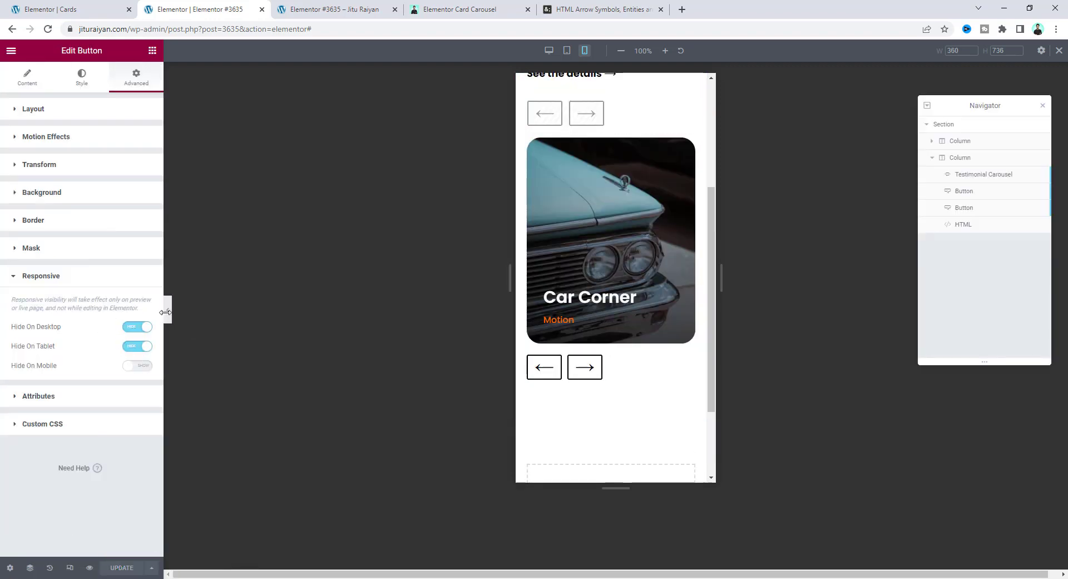
- Preview the section without the editing panel in the mobile, tablet and desktop layouts to check which arrow buttons appear
{"action": "left_click", "coordinate": [168, 309]}
{"action": "scroll", "coordinate": [490, 317], "scroll_direction": "up", "scroll_amount": 2}
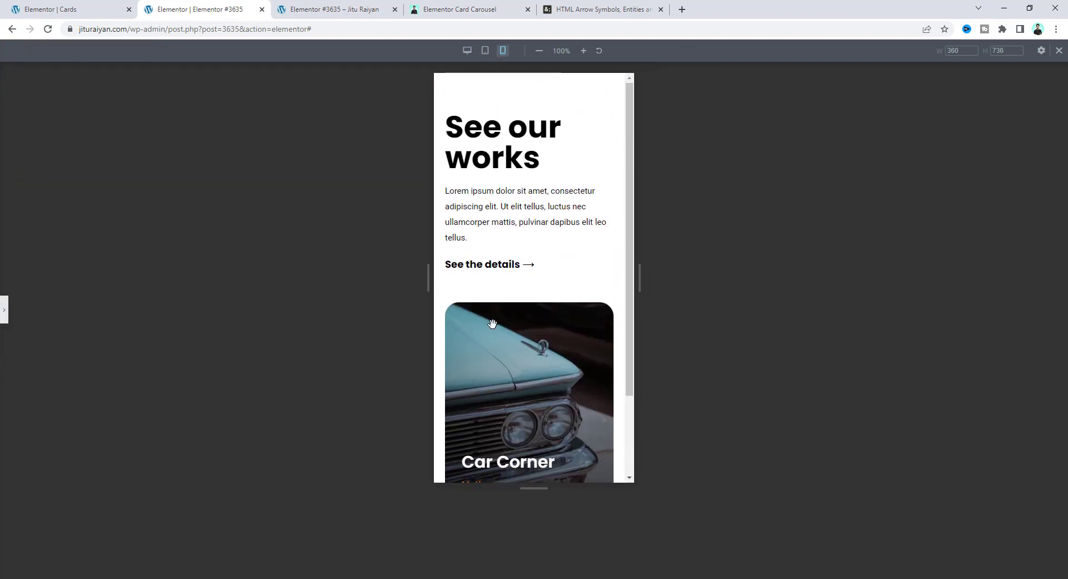
{"action": "scroll", "coordinate": [490, 318], "scroll_direction": "down", "scroll_amount": 2}
{"action": "left_click", "coordinate": [485, 51]}
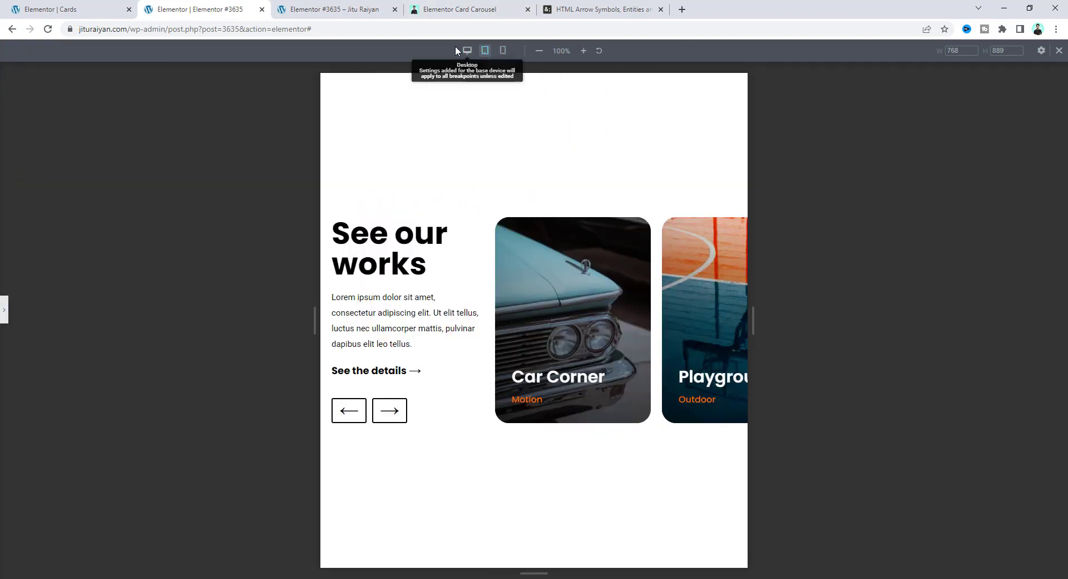
{"action": "left_click", "coordinate": [467, 51]}
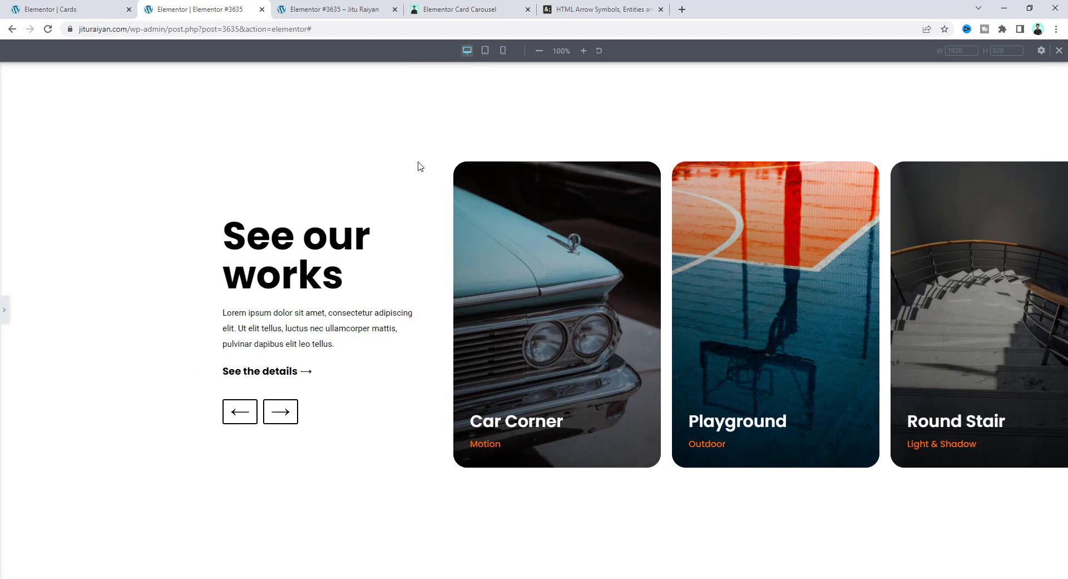